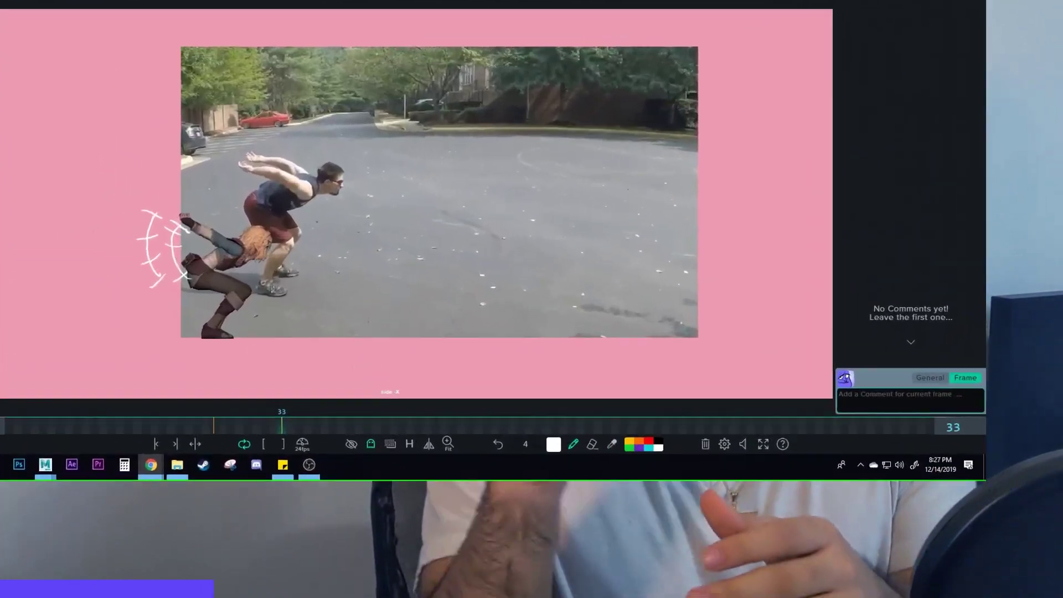
Sketch white motion marks behind the animated character and draw a curved arc over the body on frame 39.
{"action": "left_click_drag", "start_coordinate": [52, 166], "coordinate": [64, 160]}
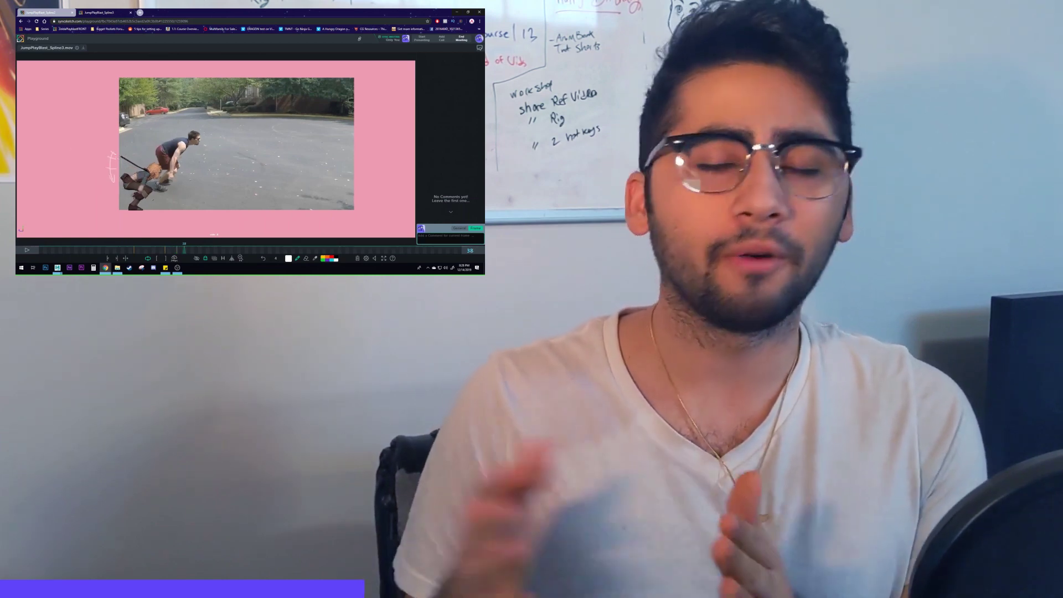
{"action": "key", "text": "Right"}
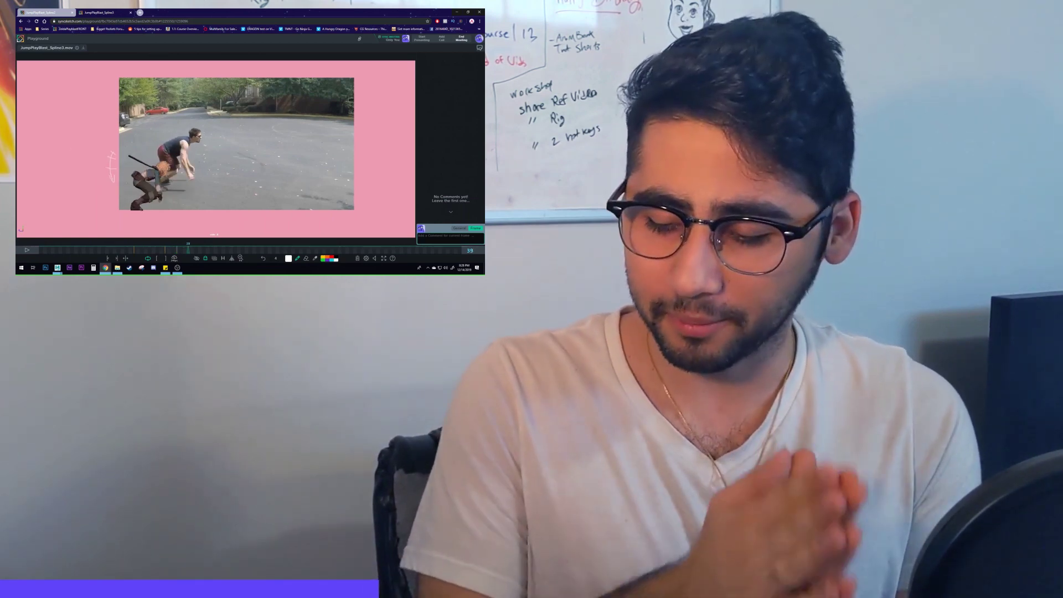
{"action": "left_click_drag", "start_coordinate": [138, 194], "coordinate": [182, 182]}
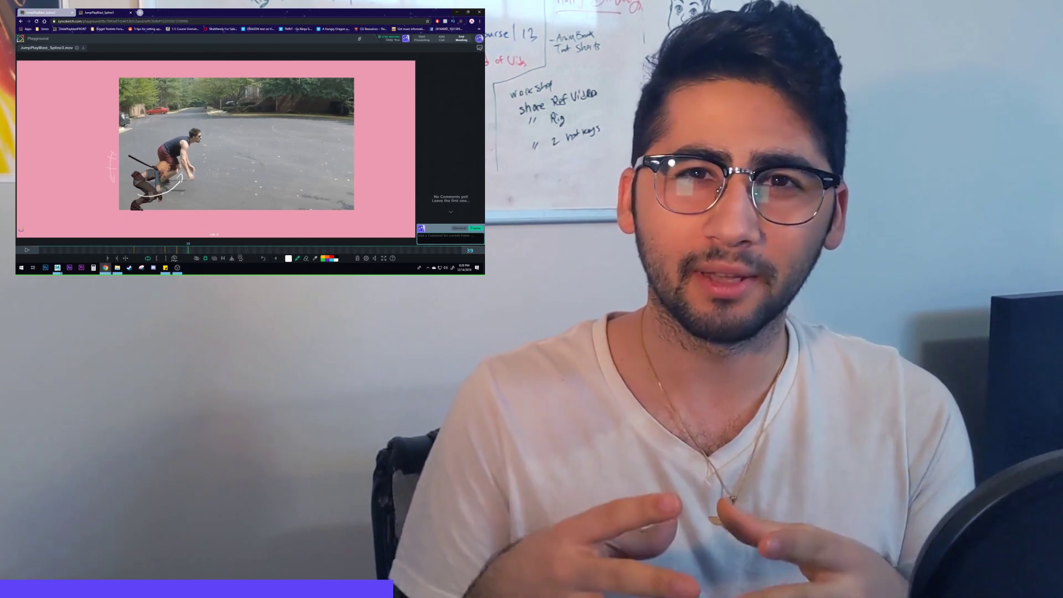
{"action": "left_click_drag", "start_coordinate": [193, 248], "coordinate": [196, 249]}
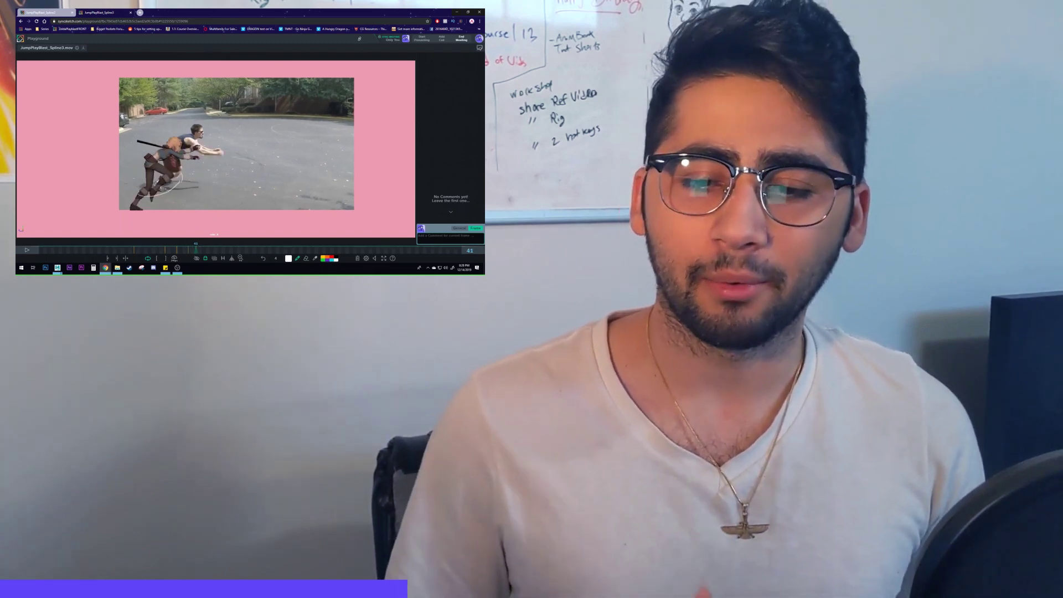
Step back and forth through frames 38 to 43 to compare the animated character's poses with the live-action reference.
{"action": "key", "text": "Left"}
{"action": "key", "text": "Left"}
{"action": "key", "text": "Left"}
{"action": "key", "text": "Right"}
{"action": "key", "text": "Right"}
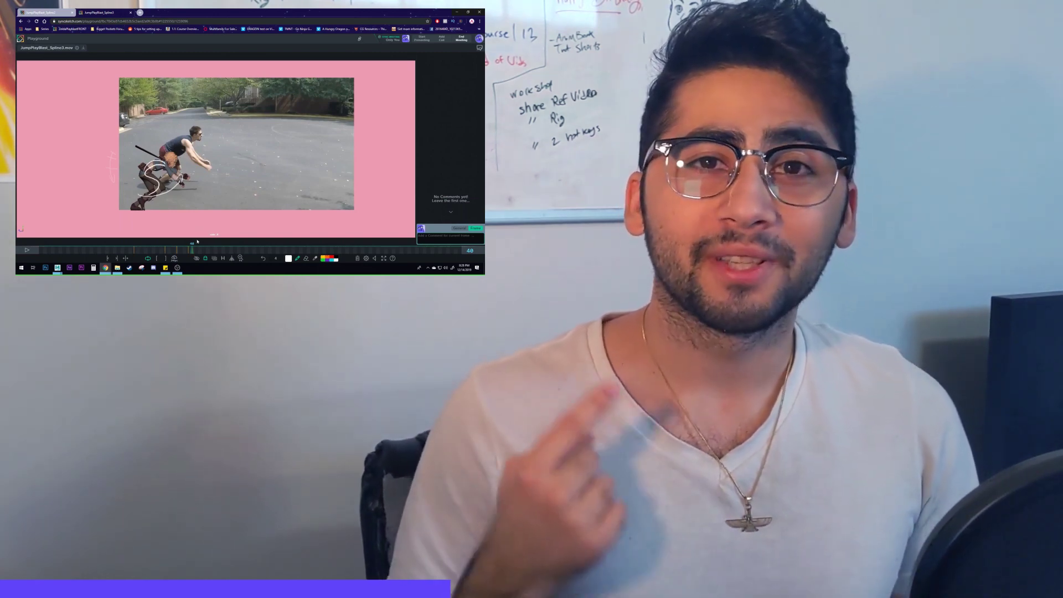
{"action": "key", "text": "Right"}
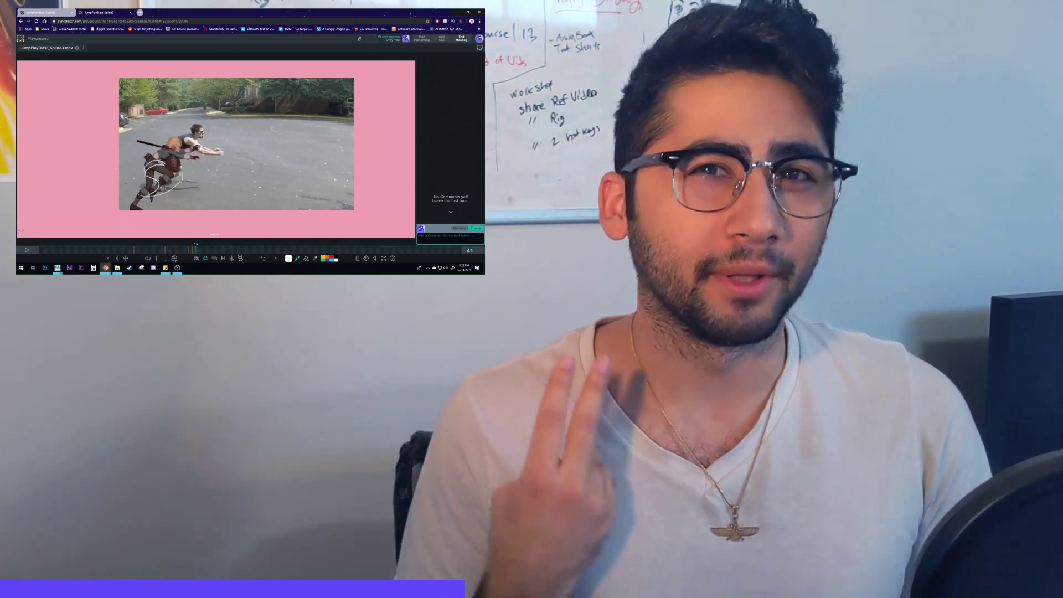
{"action": "key", "text": "Right"}
{"action": "key", "text": "Left"}
{"action": "key", "text": "Left"}
{"action": "key", "text": "Left"}
{"action": "key", "text": "Left"}
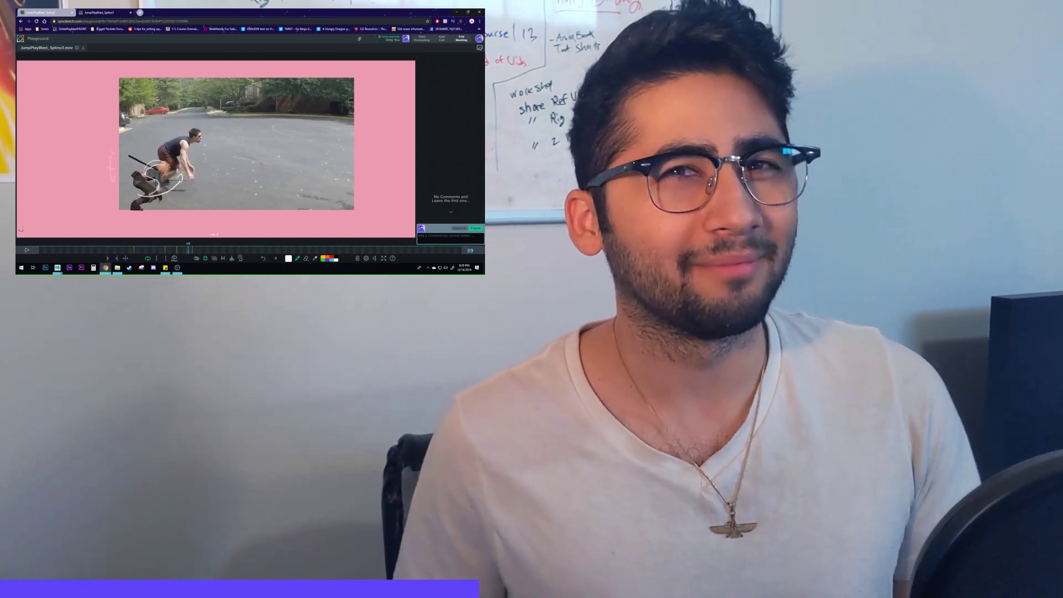
{"action": "key", "text": "Right"}
{"action": "key", "text": "Right"}
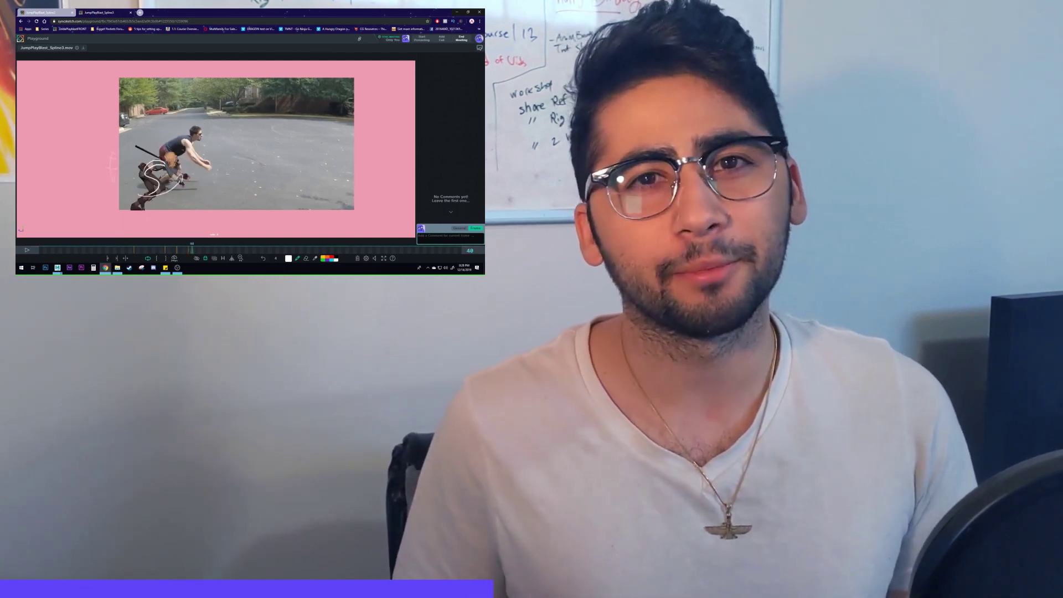
{"action": "key", "text": "Left"}
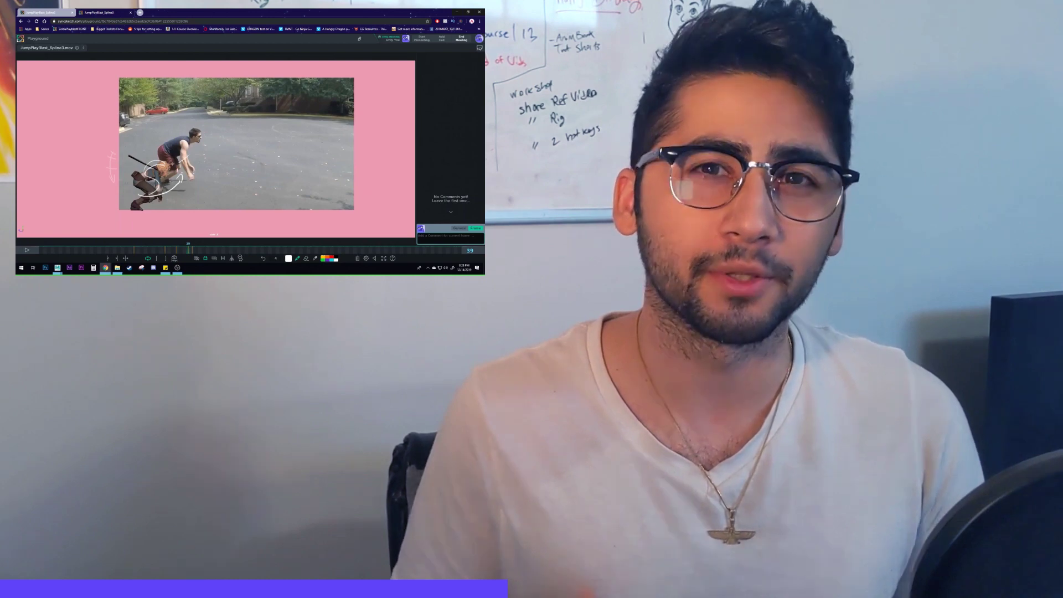
{"action": "key", "text": "Right"}
{"action": "key", "text": "Right"}
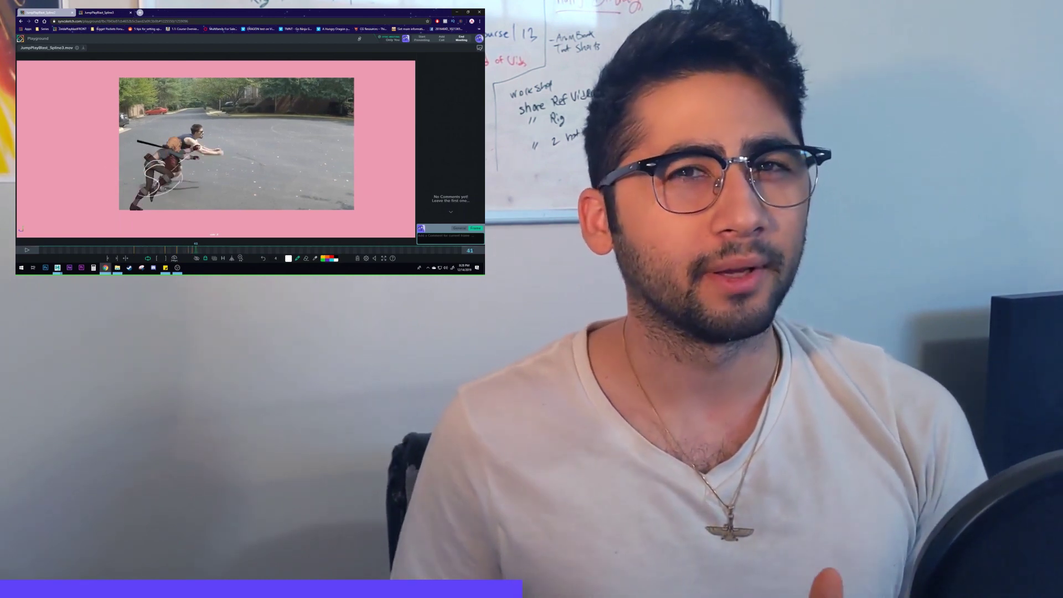
{"action": "key", "text": "Right"}
{"action": "key", "text": "Right"}
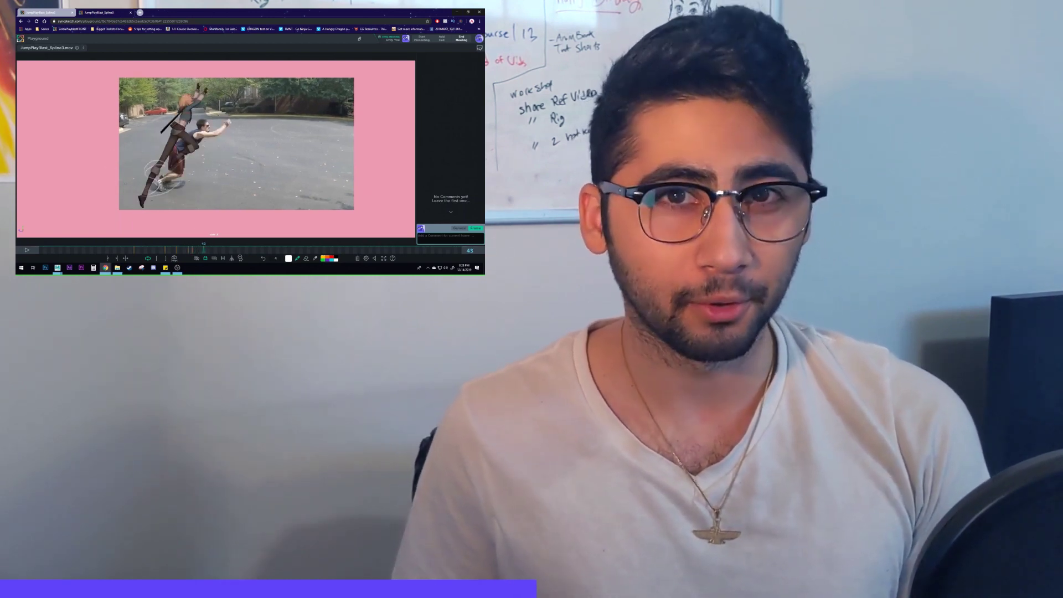
{"action": "key", "text": "Left"}
{"action": "key", "text": "Left"}
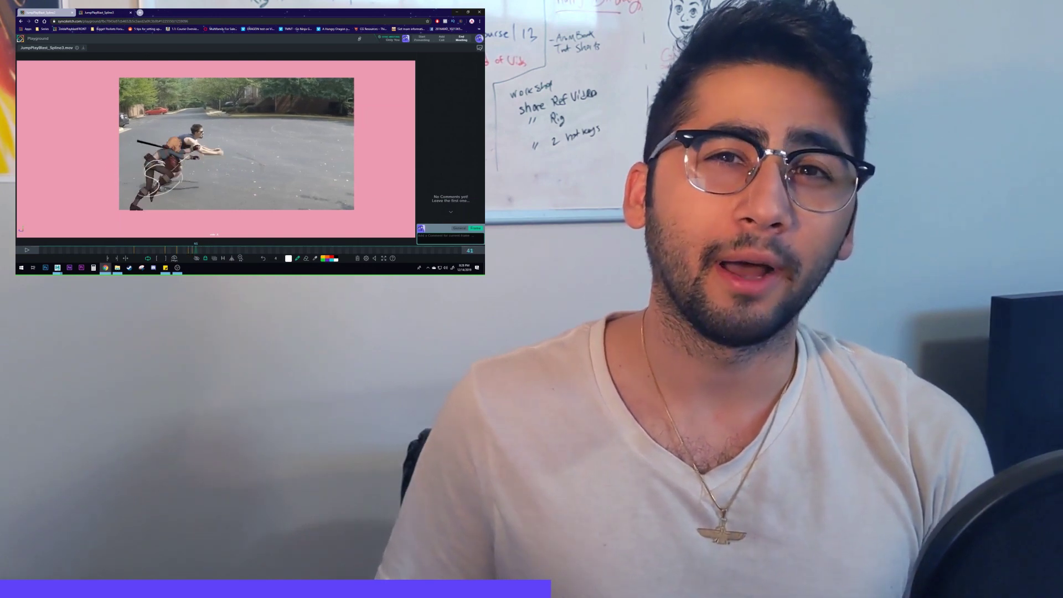
{"action": "key", "text": "Left"}
{"action": "key", "text": "Left"}
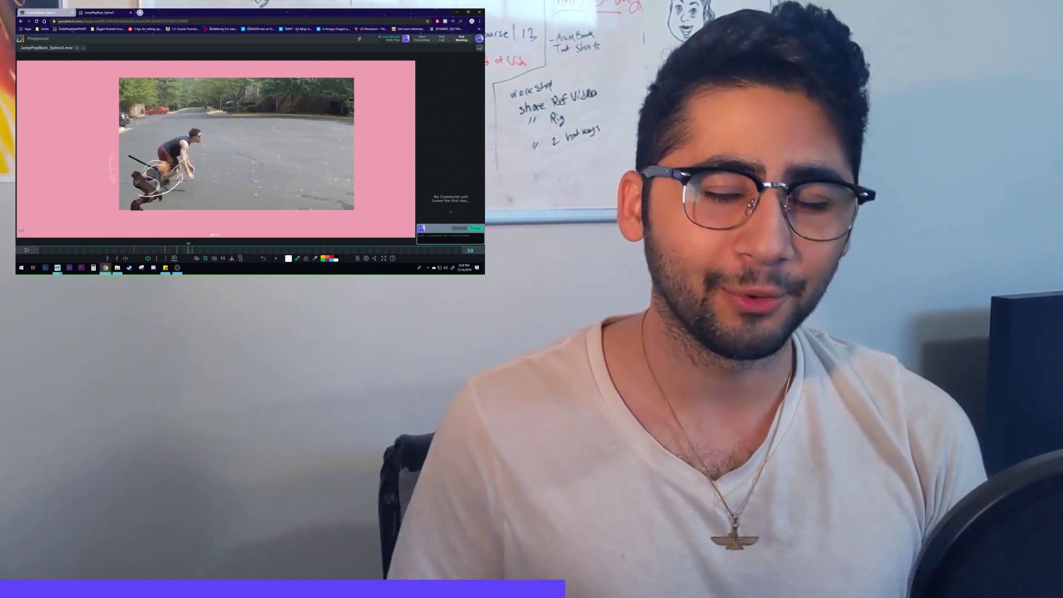
{"action": "key", "text": "Right"}
{"action": "key", "text": "Right"}
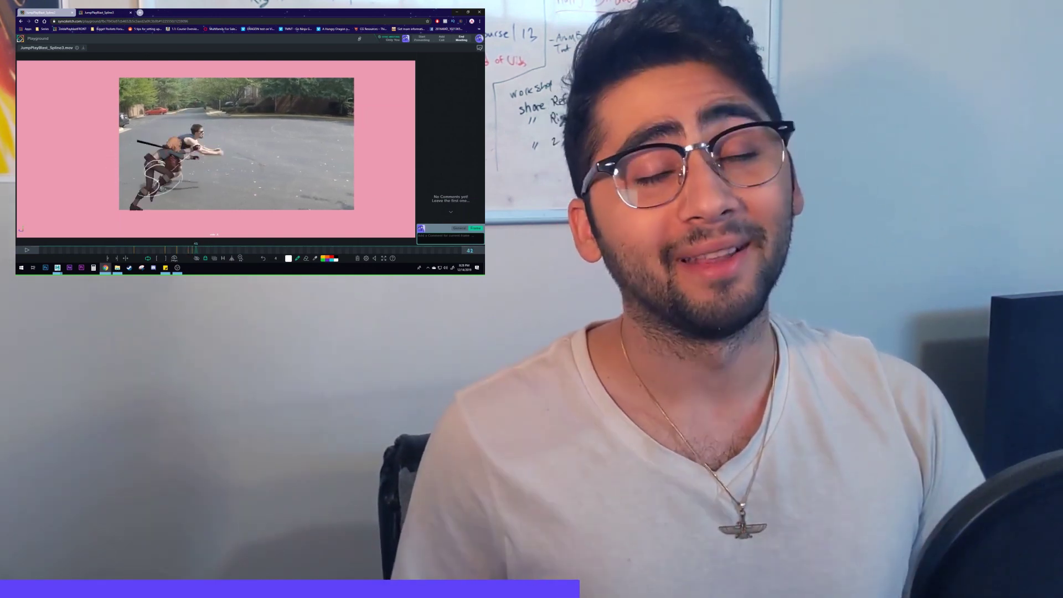
{"action": "key", "text": "Left"}
{"action": "key", "text": "Left"}
{"action": "key", "text": "Left"}
{"action": "key", "text": "Right"}
{"action": "key", "text": "Right"}
{"action": "key", "text": "Right"}
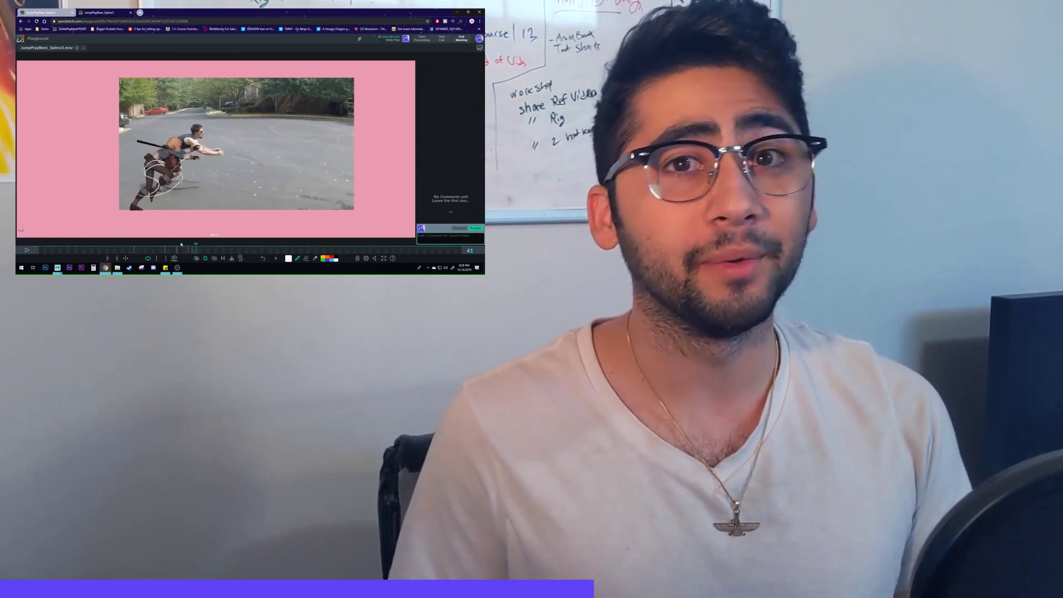
{"action": "key", "text": "Left"}
{"action": "key", "text": "Left"}
{"action": "key", "text": "Right"}
{"action": "key", "text": "Right"}
{"action": "key", "text": "Right"}
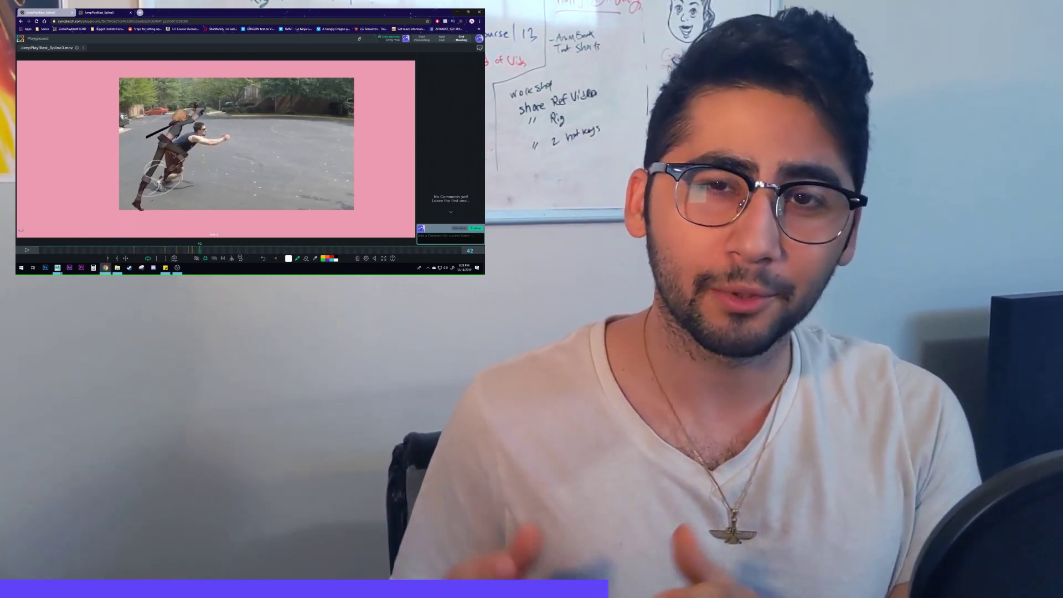
{"action": "key", "text": "Left"}
{"action": "key", "text": "Left"}
{"action": "key", "text": "Left"}
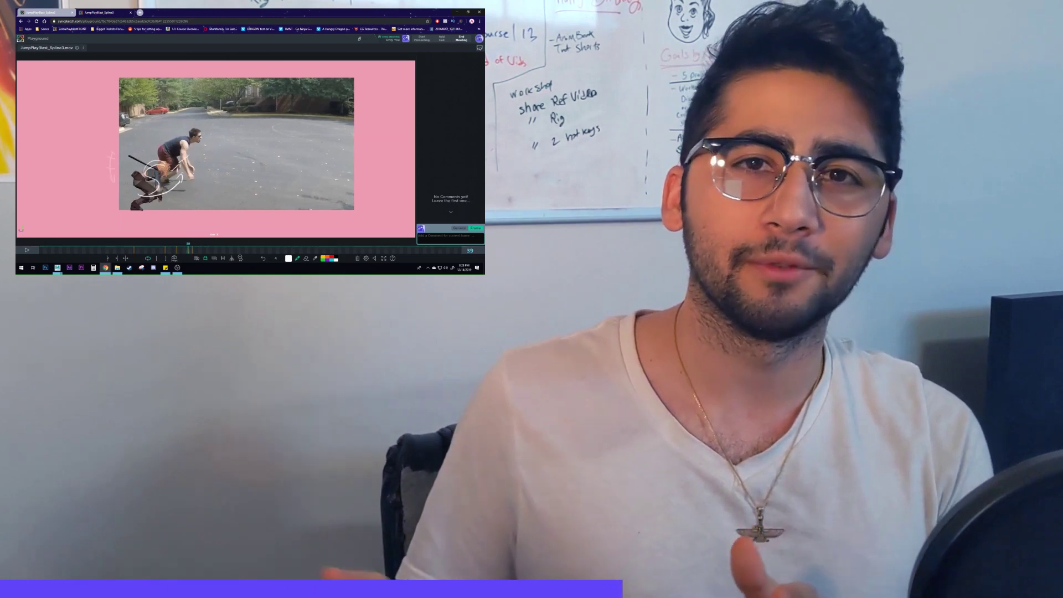
{"action": "key", "text": "Left"}
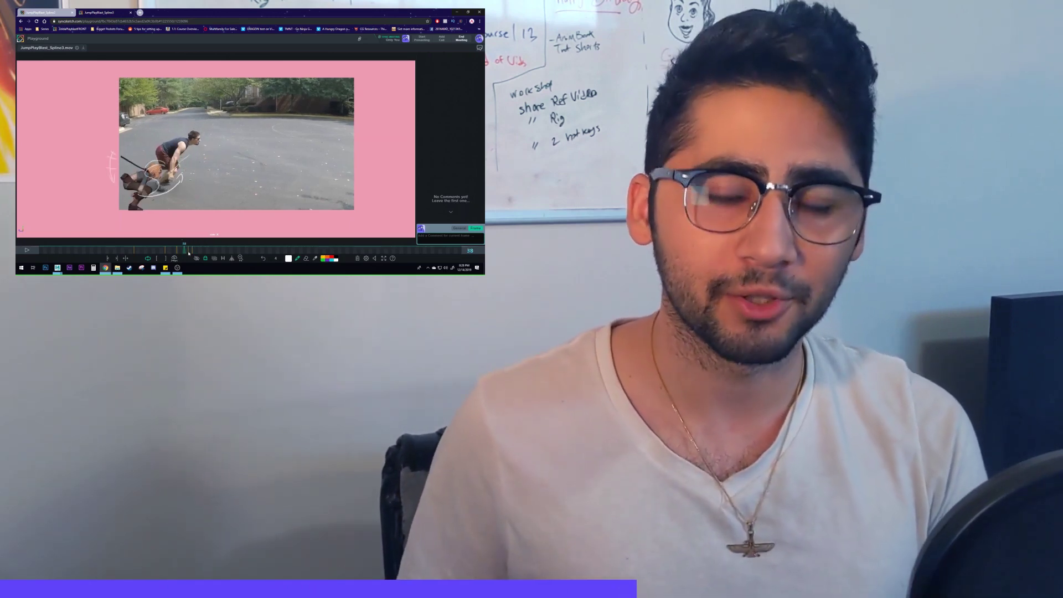
Circle the character's rear foot on frame 40 and compare it with frame 41.
{"action": "key", "text": "Right"}
{"action": "key", "text": "Right"}
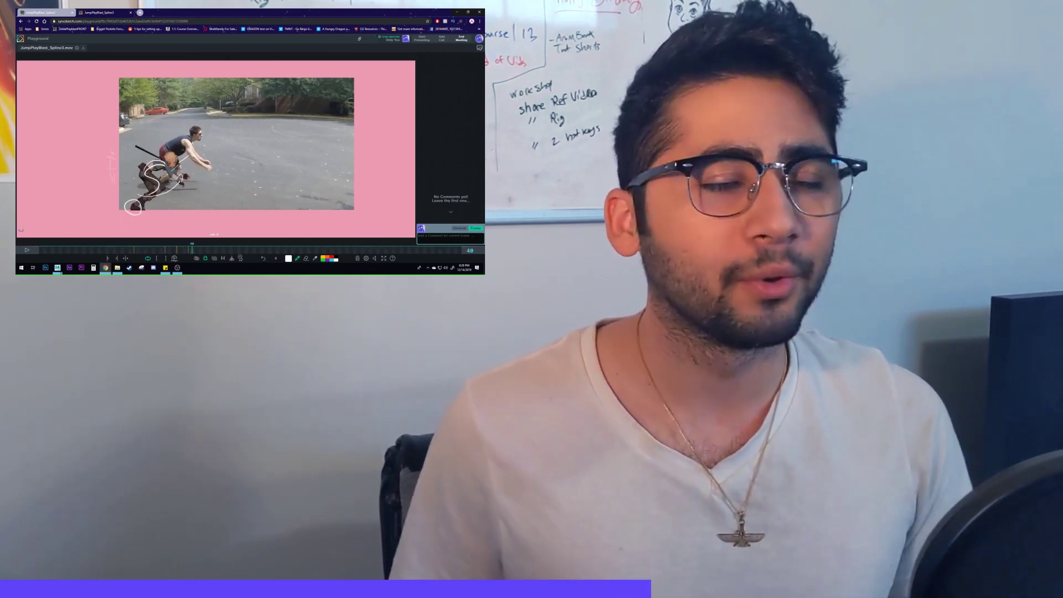
{"action": "key", "text": "Right"}
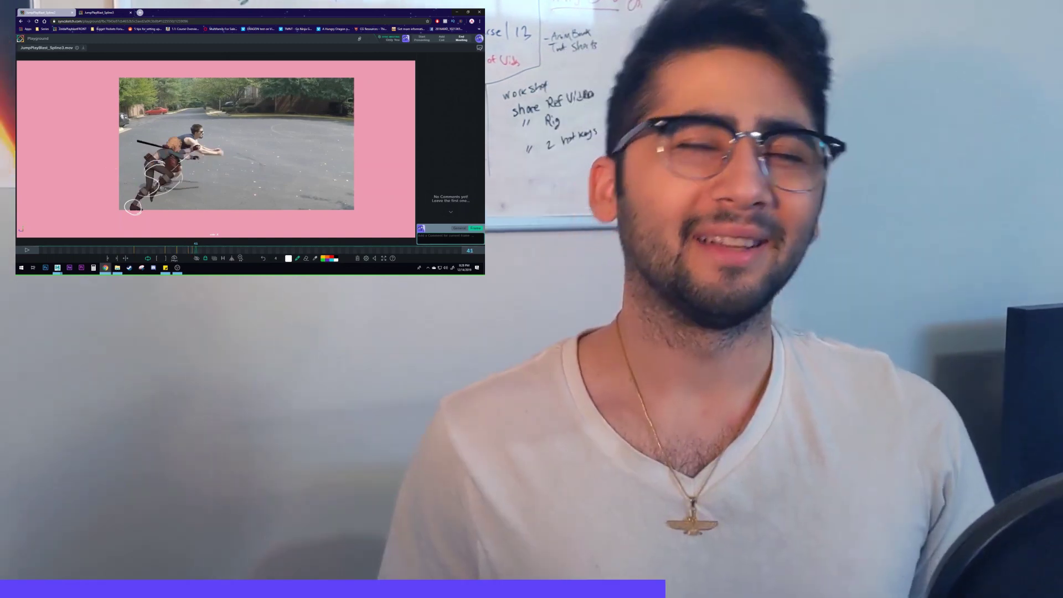
{"action": "key", "text": "Left"}
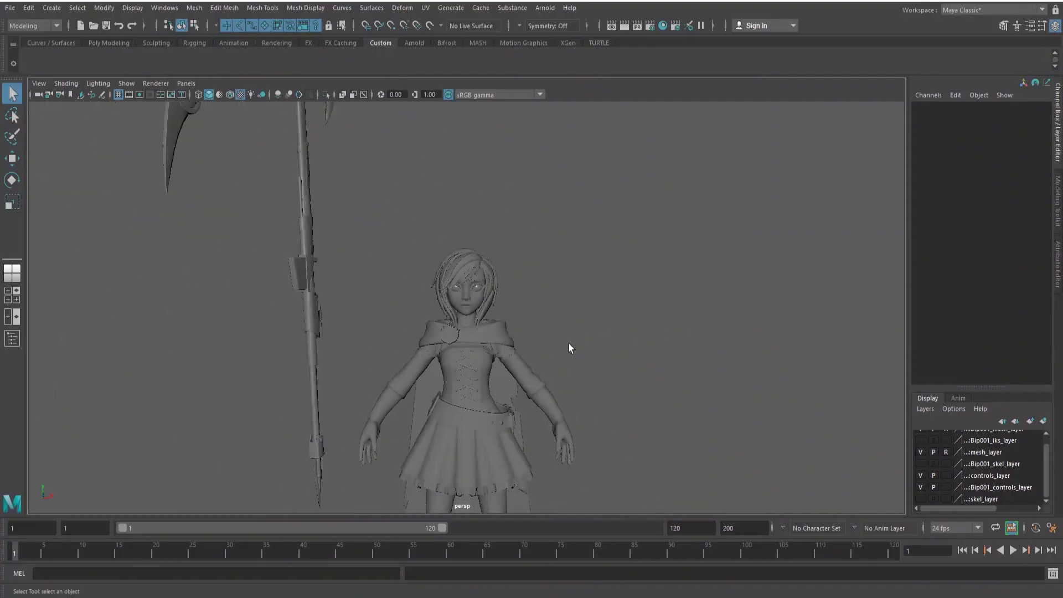
Show the rig's control curves around the character model.
{"action": "middle_click_drag", "start_coordinate": [552, 338], "coordinate": [609, 309], "text": "alt"}
{"action": "middle_click_drag", "start_coordinate": [618, 412], "coordinate": [529, 357], "text": "alt"}
{"action": "left_click_drag", "start_coordinate": [461, 377], "coordinate": [481, 385], "text": "alt"}
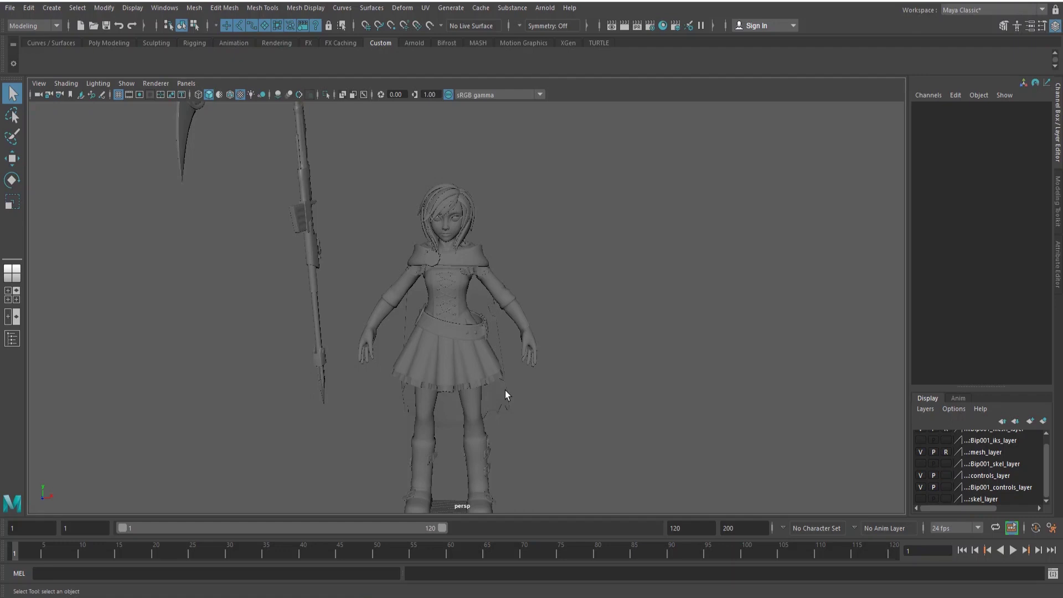
{"action": "key", "text": "alt+F1"}
{"action": "left_click_drag", "start_coordinate": [535, 289], "coordinate": [525, 342], "text": "alt"}
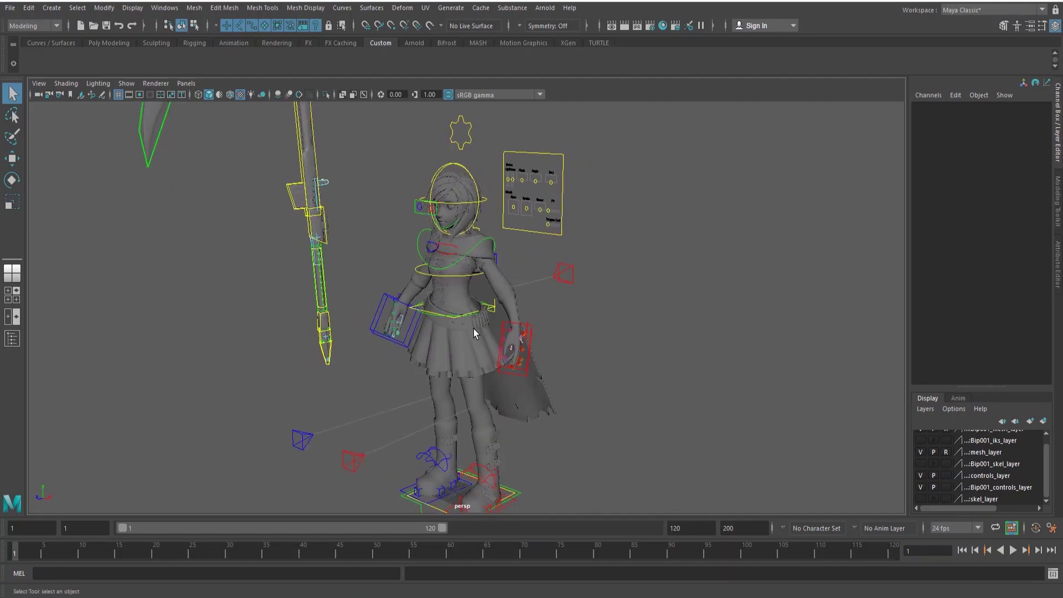
Set Brow, Eye, Face, Mouth and Mouth Int Control Vis to 1 on the gear-shaped settings control above the head.
{"action": "scroll", "coordinate": [473, 292], "scroll_direction": "up", "scroll_amount": 3}
{"action": "middle_click_drag", "start_coordinate": [490, 276], "coordinate": [568, 380], "text": "alt"}
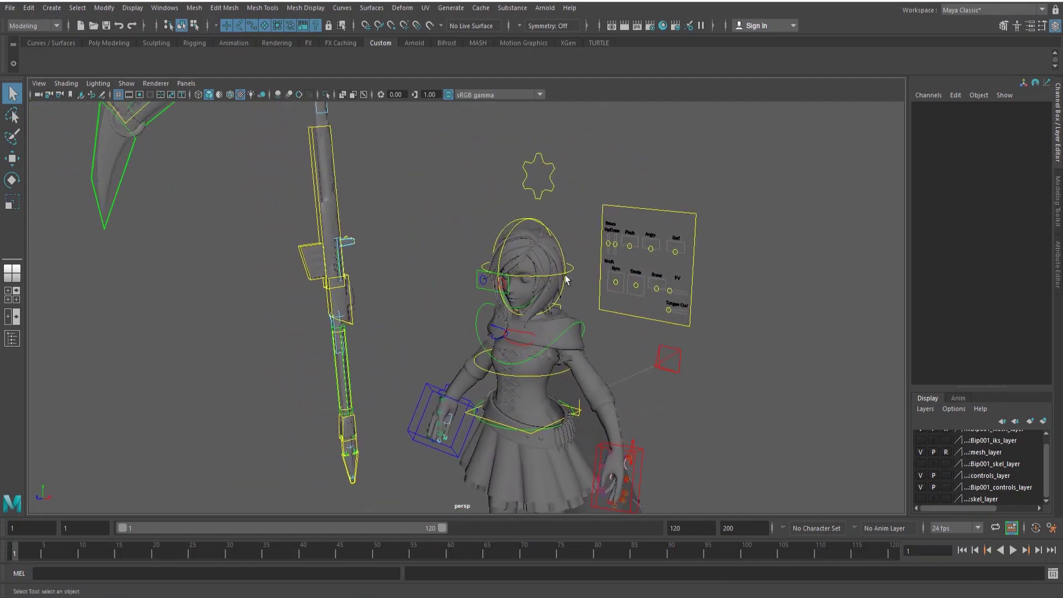
{"action": "middle_click_drag", "start_coordinate": [572, 304], "coordinate": [470, 328], "text": "alt"}
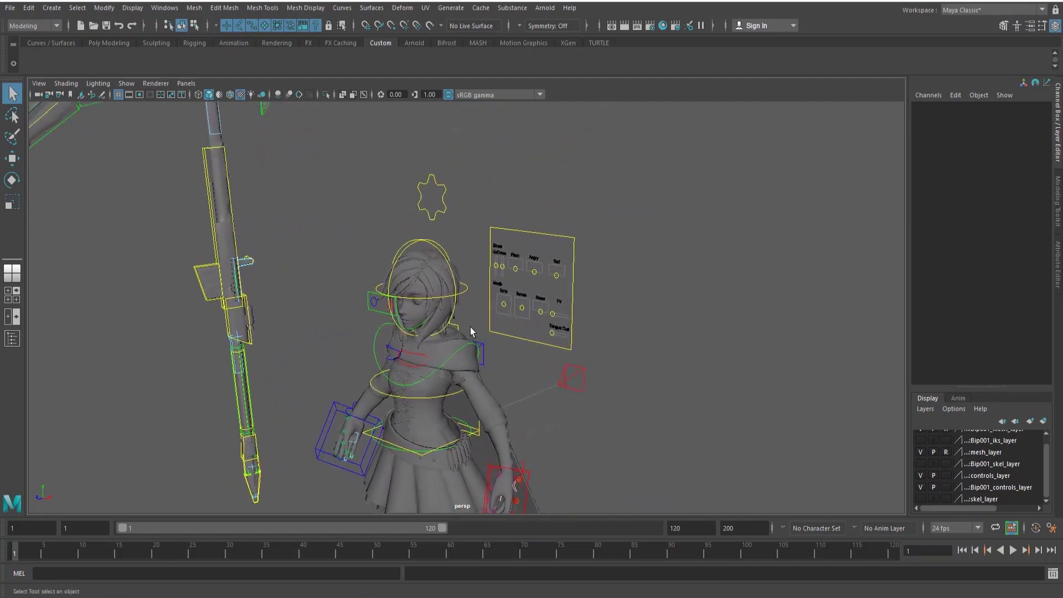
{"action": "scroll", "coordinate": [397, 247], "scroll_direction": "up", "scroll_amount": 5}
{"action": "left_click_drag", "start_coordinate": [397, 250], "coordinate": [572, 301], "text": "alt"}
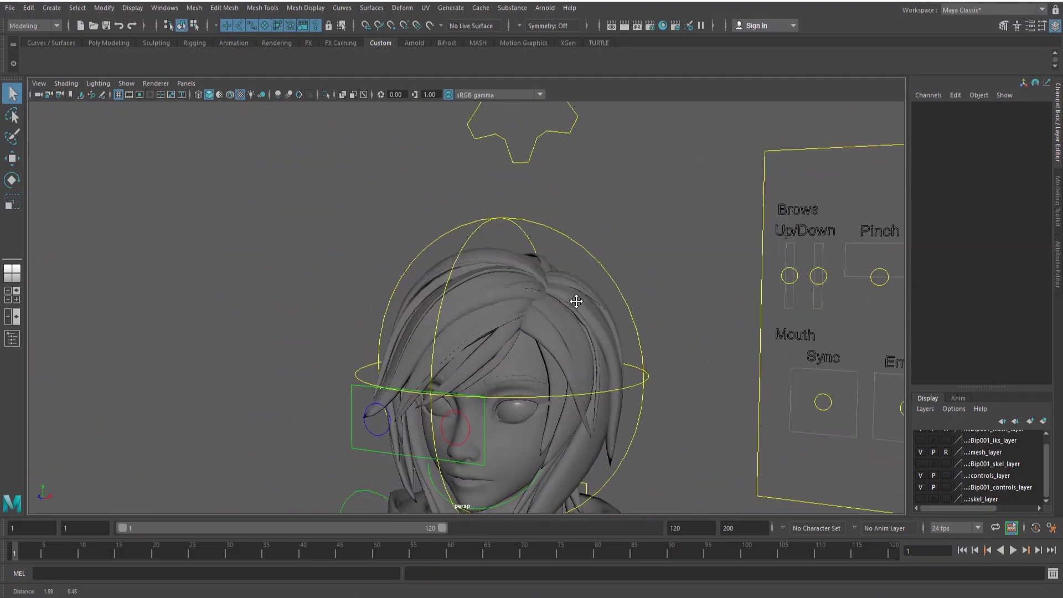
{"action": "left_click", "coordinate": [536, 144]}
{"action": "scroll", "coordinate": [602, 273], "scroll_direction": "down", "scroll_amount": 3}
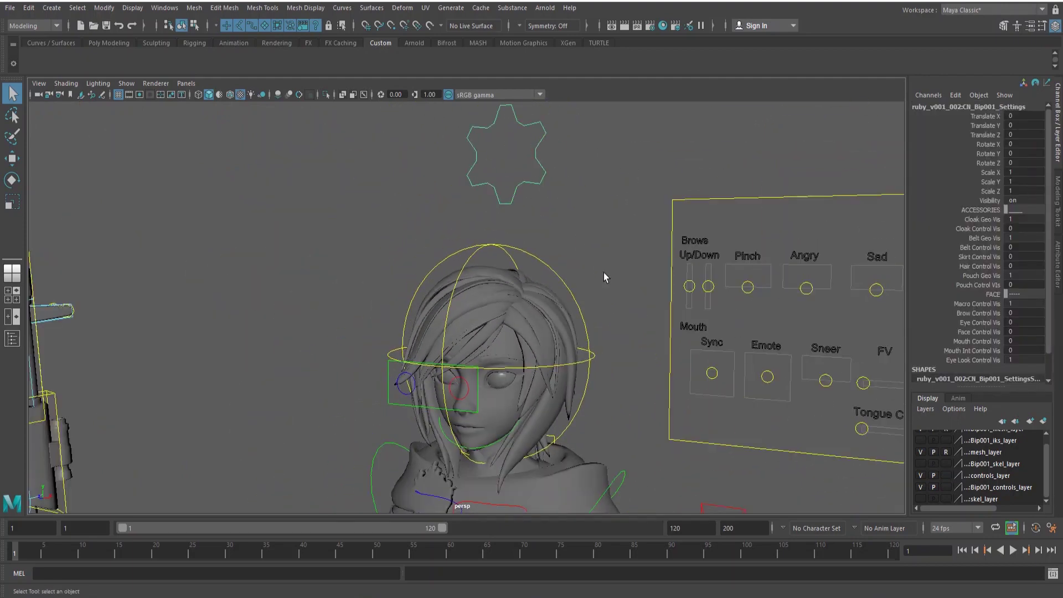
{"action": "middle_click_drag", "start_coordinate": [601, 272], "coordinate": [567, 206], "text": "alt"}
{"action": "scroll", "coordinate": [579, 277], "scroll_direction": "up", "scroll_amount": 3}
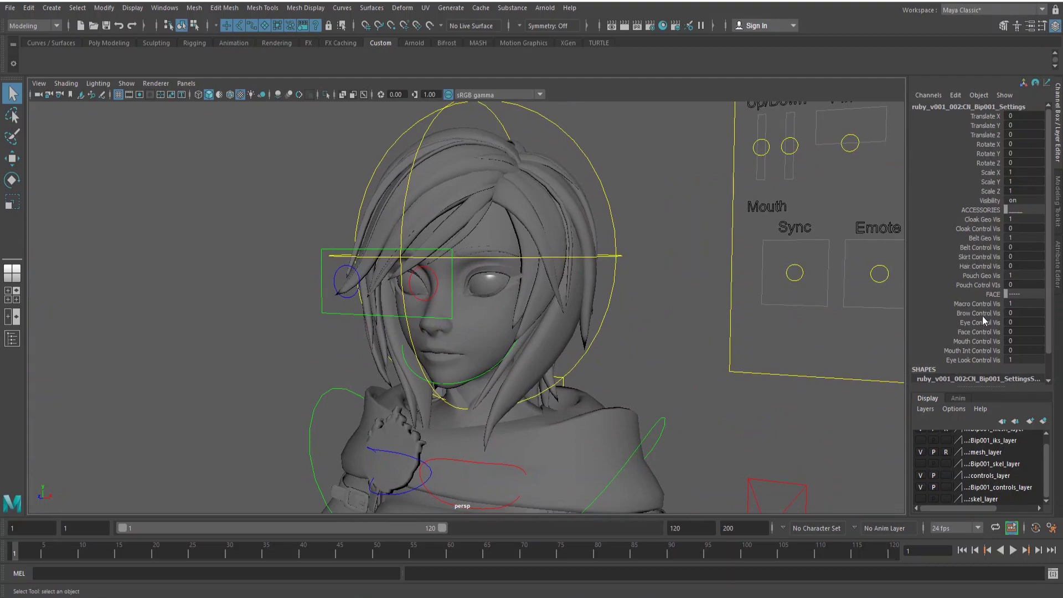
{"action": "left_click_drag", "start_coordinate": [983, 317], "coordinate": [984, 356]}
{"action": "scroll", "coordinate": [581, 317], "scroll_direction": "up", "scroll_amount": 4}
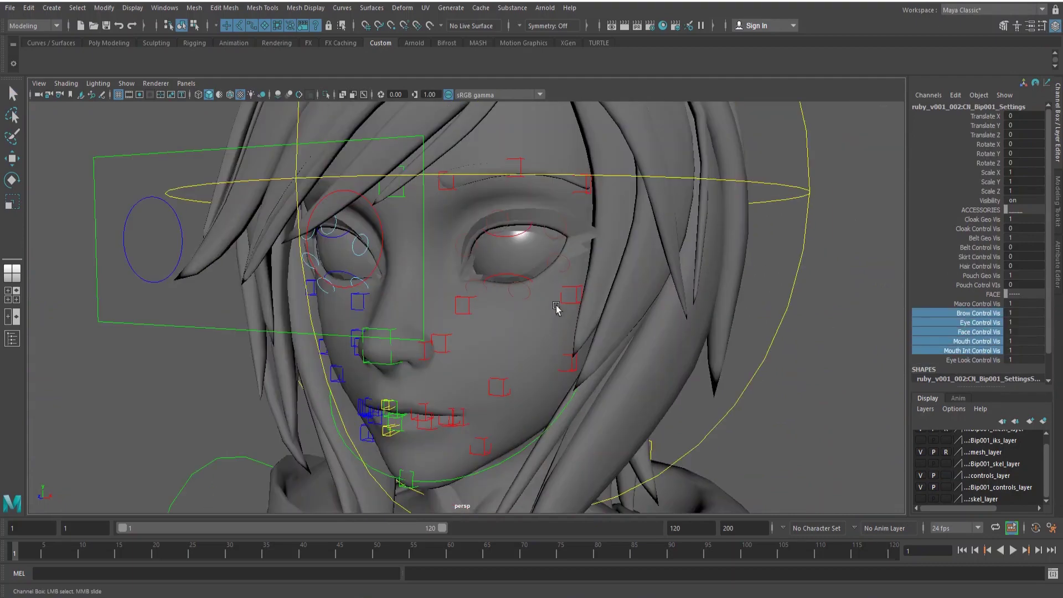
Try raising the smile control on the character's left cheek with the control curves hidden, and undo the move.
{"action": "scroll", "coordinate": [544, 311], "scroll_direction": "down", "scroll_amount": 1}
{"action": "key", "text": "alt+1"}
{"action": "key", "text": "alt+1"}
{"action": "left_click", "coordinate": [495, 367]}
{"action": "key", "text": "alt+1"}
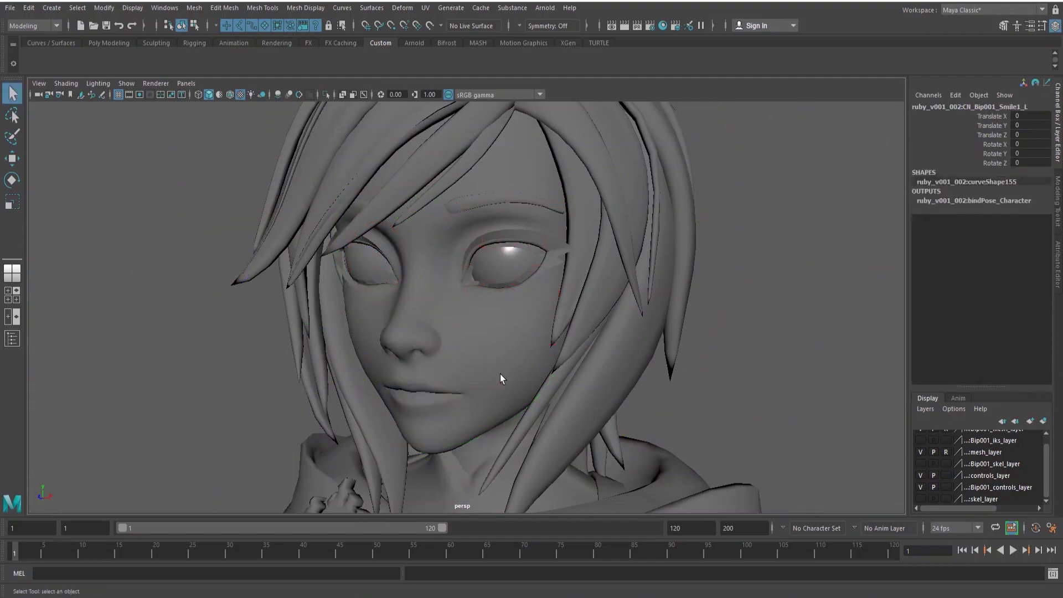
{"action": "key", "text": "w"}
{"action": "left_click_drag", "start_coordinate": [506, 395], "coordinate": [522, 323], "text": "alt"}
{"action": "key", "text": "alt+1"}
{"action": "left_click_drag", "start_coordinate": [545, 281], "coordinate": [543, 256]}
{"action": "key", "text": "ctrl+z"}
{"action": "left_click_drag", "start_coordinate": [554, 319], "coordinate": [511, 379], "text": "alt"}
{"action": "key", "text": "alt+1"}
{"action": "key", "text": "alt+1"}
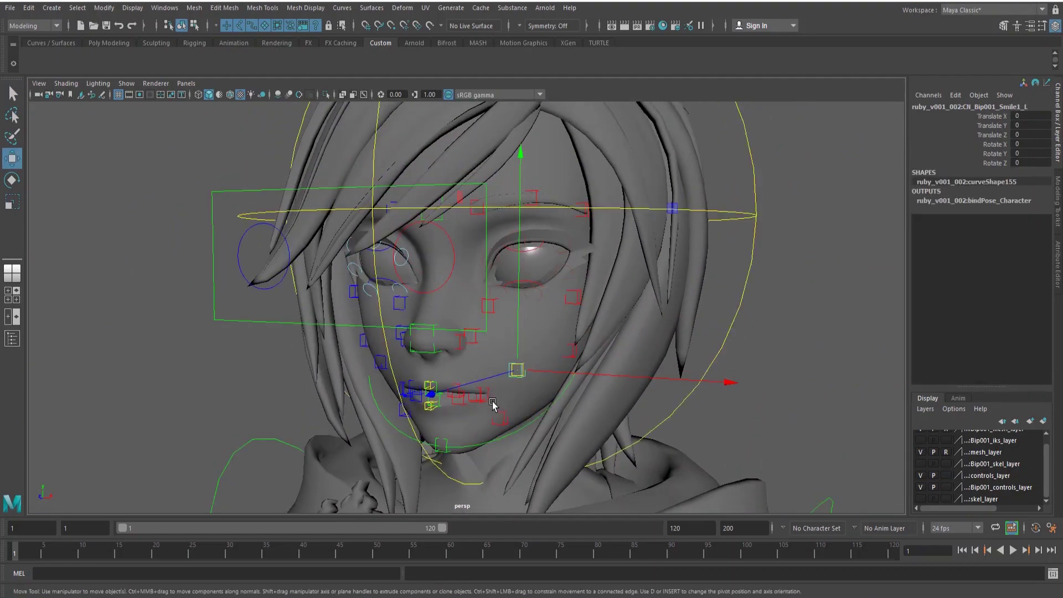
Try pulling the character's left lip corner control upward with the curves hidden, and undo the move.
{"action": "key", "text": "q"}
{"action": "left_click", "coordinate": [488, 399]}
{"action": "key", "text": "alt+1"}
{"action": "key", "text": "w"}
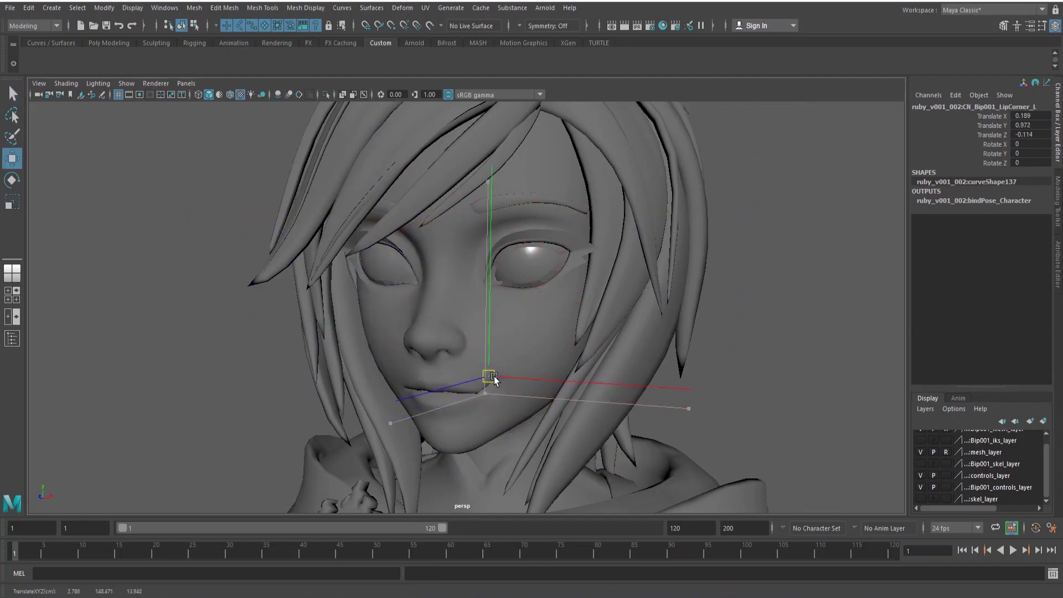
{"action": "key", "text": "q"}
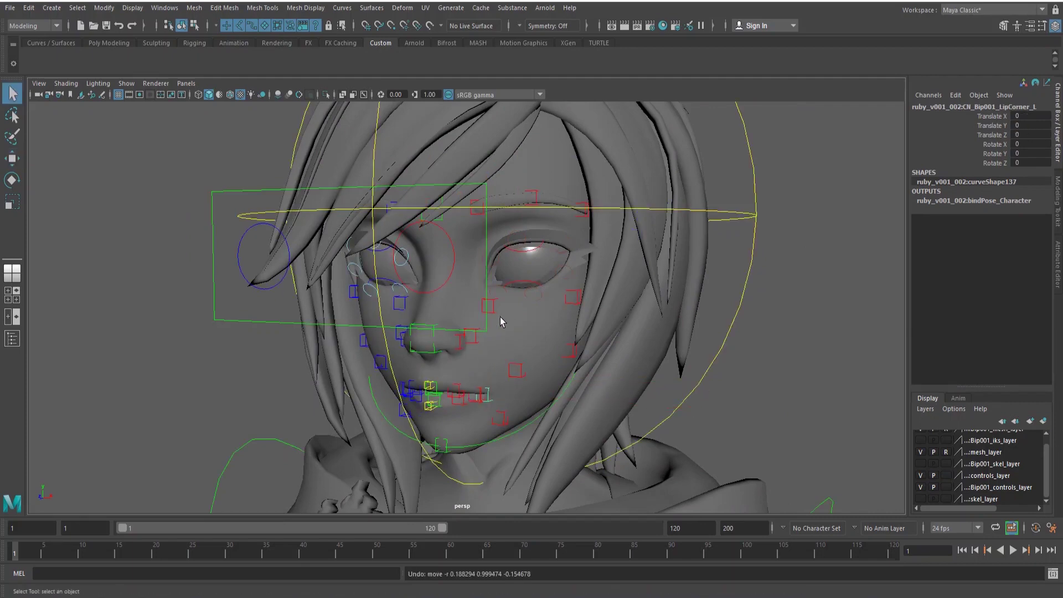
Set Brow, Eye, Face, Mouth and Mouth Int Control Vis to 0 on the gear-shaped settings control, and clear the selection.
{"action": "left_click_drag", "start_coordinate": [501, 321], "coordinate": [531, 265], "text": "alt"}
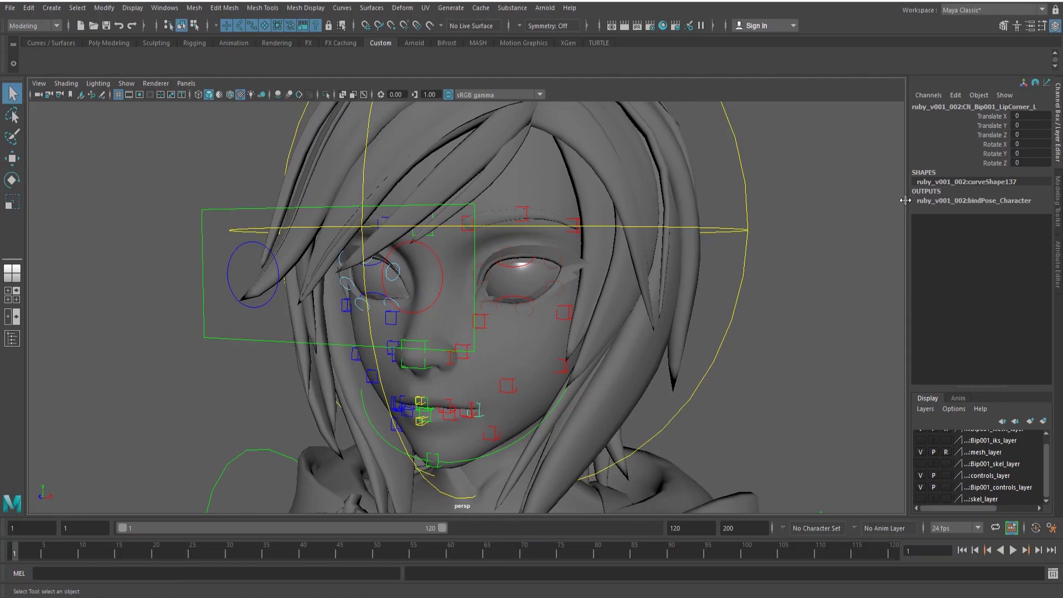
{"action": "right_click_drag", "start_coordinate": [619, 191], "coordinate": [534, 160], "text": "alt"}
{"action": "middle_click_drag", "start_coordinate": [535, 161], "coordinate": [530, 221], "text": "alt"}
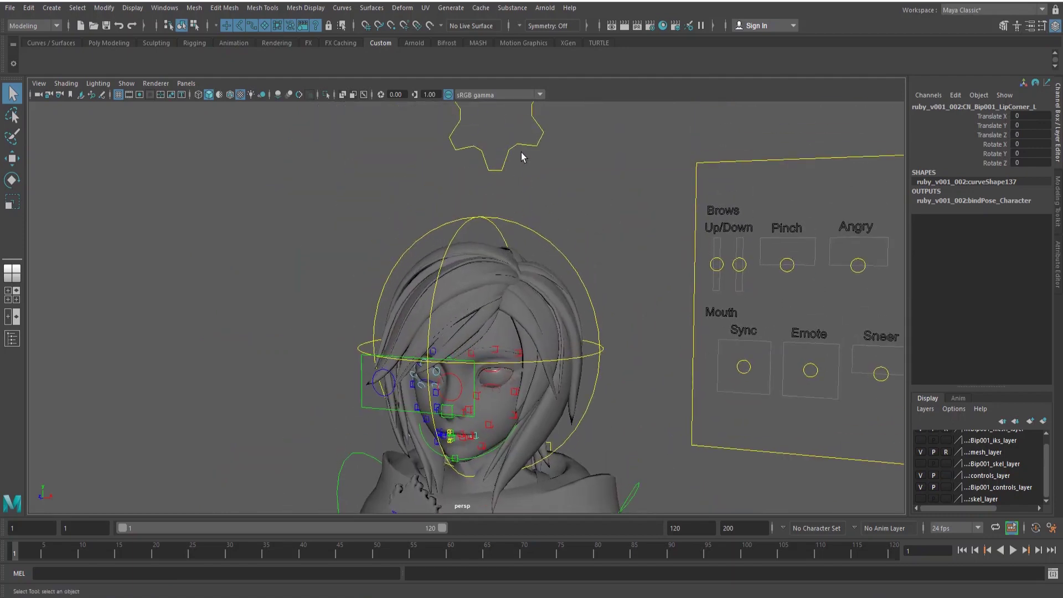
{"action": "left_click", "coordinate": [510, 155]}
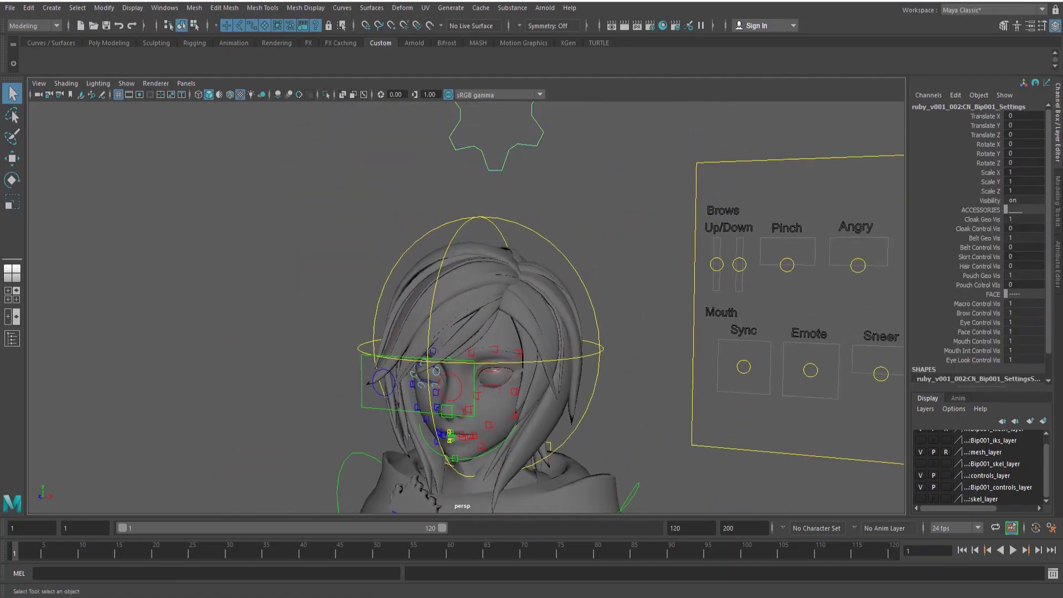
{"action": "left_click_drag", "start_coordinate": [987, 315], "coordinate": [988, 350]}
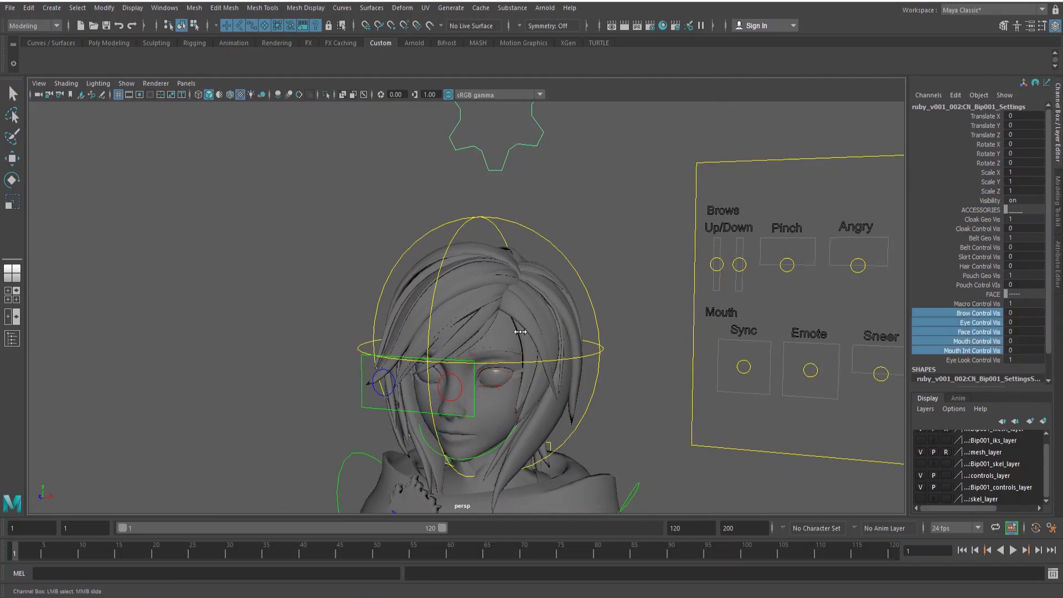
{"action": "middle_click_drag", "start_coordinate": [549, 335], "coordinate": [293, 304]}
{"action": "right_click_drag", "start_coordinate": [499, 324], "coordinate": [417, 315], "text": "alt"}
{"action": "middle_click_drag", "start_coordinate": [418, 315], "coordinate": [541, 310], "text": "alt"}
{"action": "right_click_drag", "start_coordinate": [541, 310], "coordinate": [488, 268], "text": "alt"}
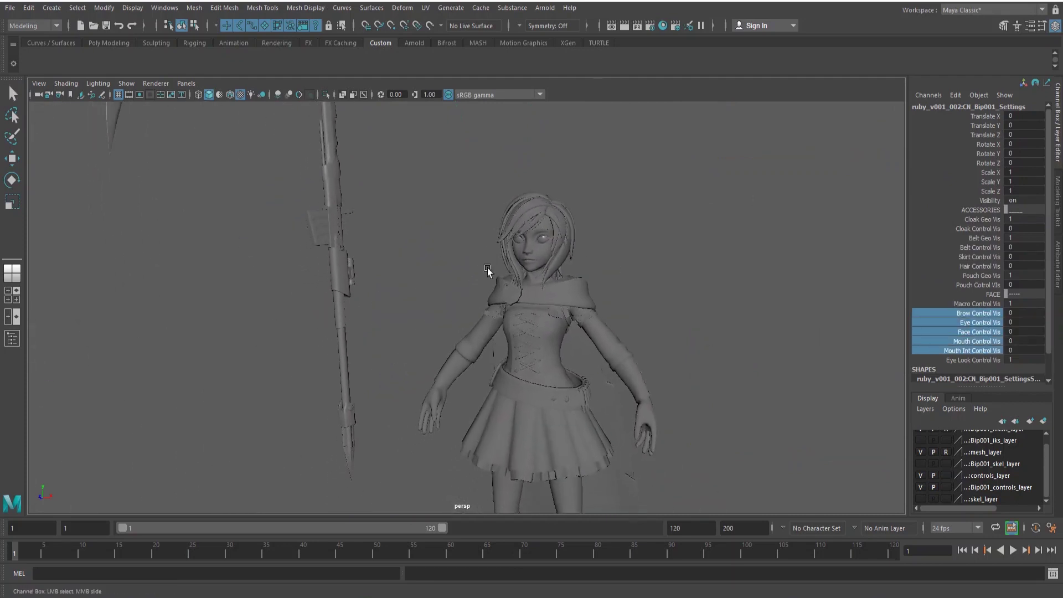
{"action": "key", "text": "q"}
{"action": "left_click", "coordinate": [415, 260]}
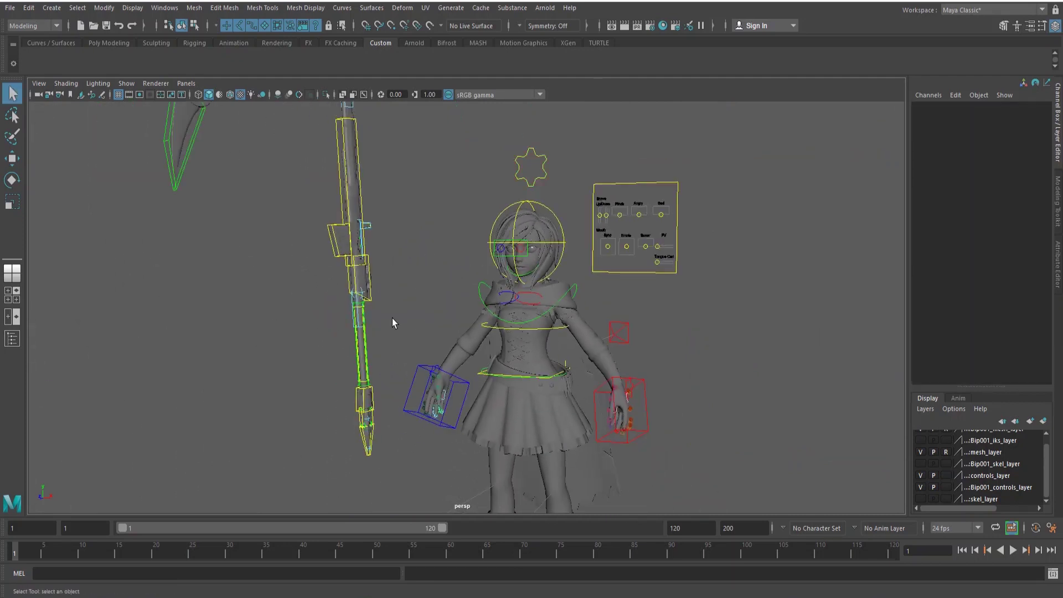
Switch the workspace to the saved custom layout with two perspective views, the Outliner and the Graph Editor.
{"action": "scroll", "coordinate": [392, 318], "scroll_direction": "down", "scroll_amount": 5}
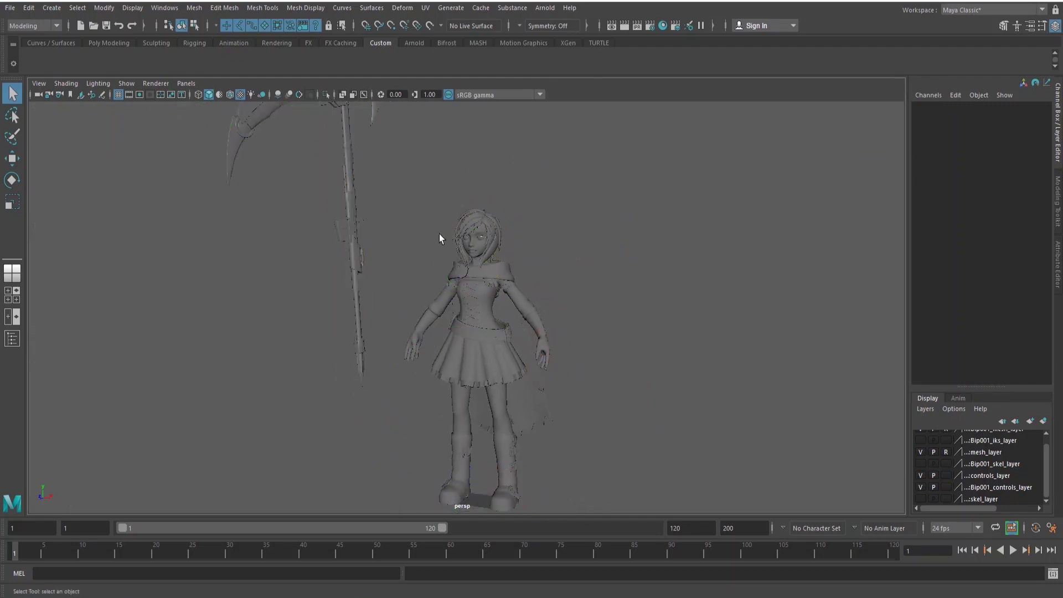
{"action": "mouse_move", "coordinate": [440, 234]}
{"action": "left_mouse_down", "text": "alt"}
{"action": "mouse_move", "coordinate": [450, 239]}
{"action": "mouse_move", "coordinate": [444, 214]}
{"action": "left_mouse_up", "text": "alt"}
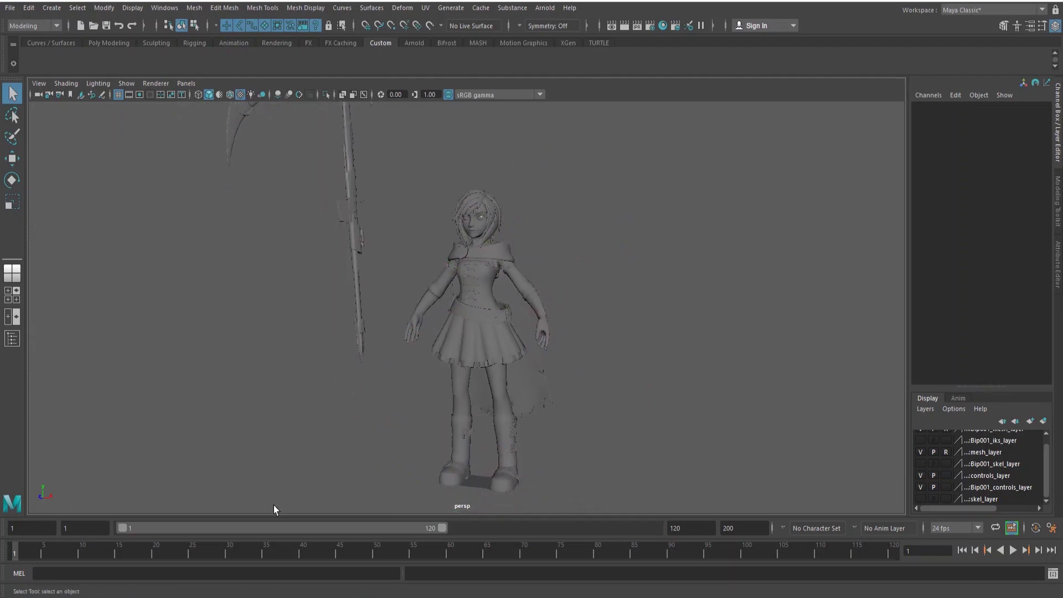
{"action": "right_click", "coordinate": [7, 277]}
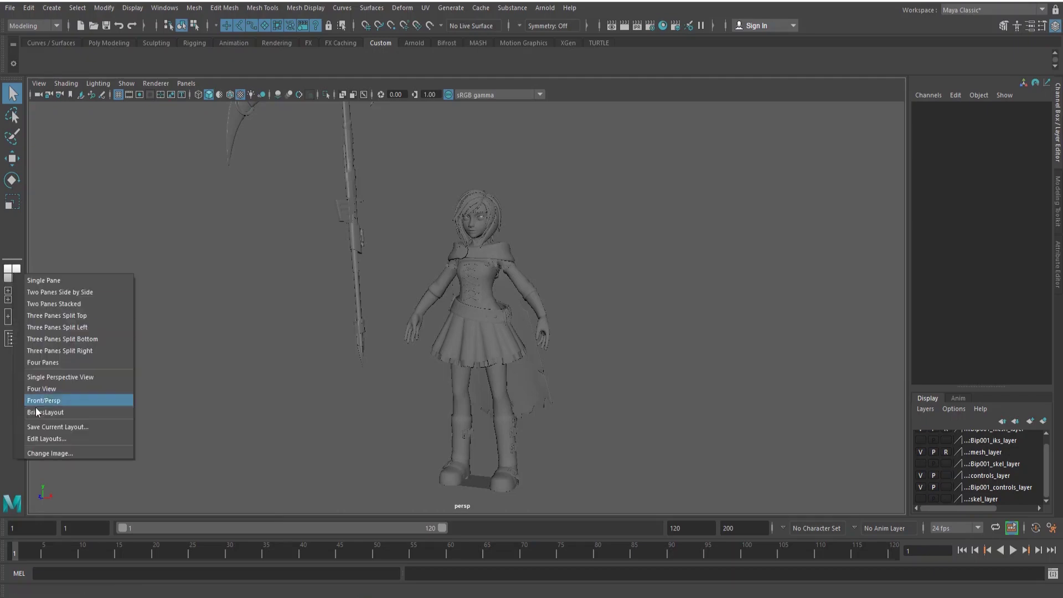
{"action": "left_click", "coordinate": [38, 412]}
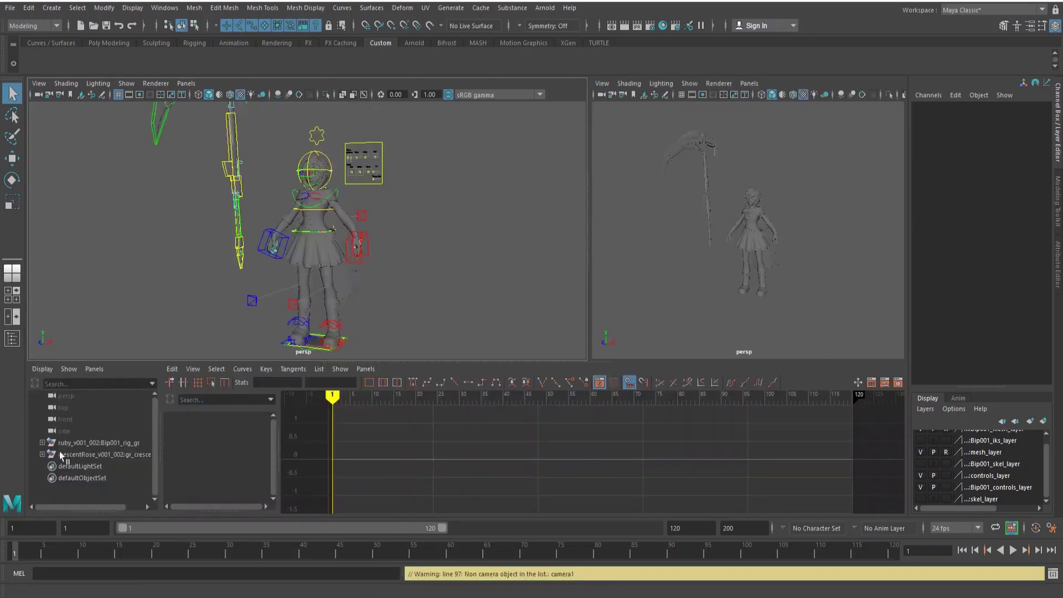
Highlight the character's rig group ruby_v001_002:Bip001_rig_gr in the scene, and clear the selection.
{"action": "left_click", "coordinate": [89, 443]}
{"action": "key", "text": "shift+f"}
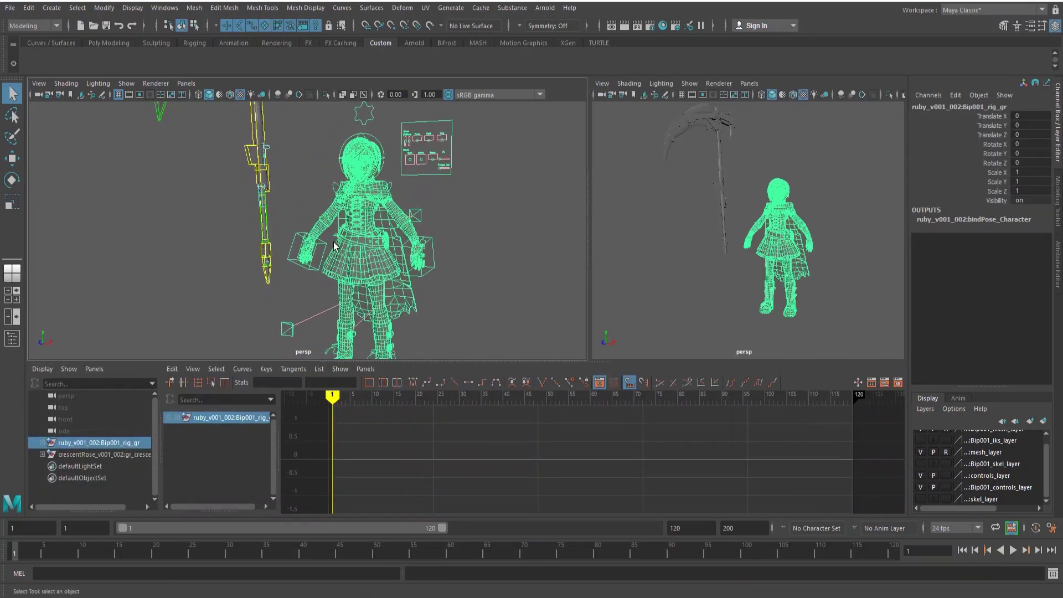
{"action": "left_click", "coordinate": [451, 221]}
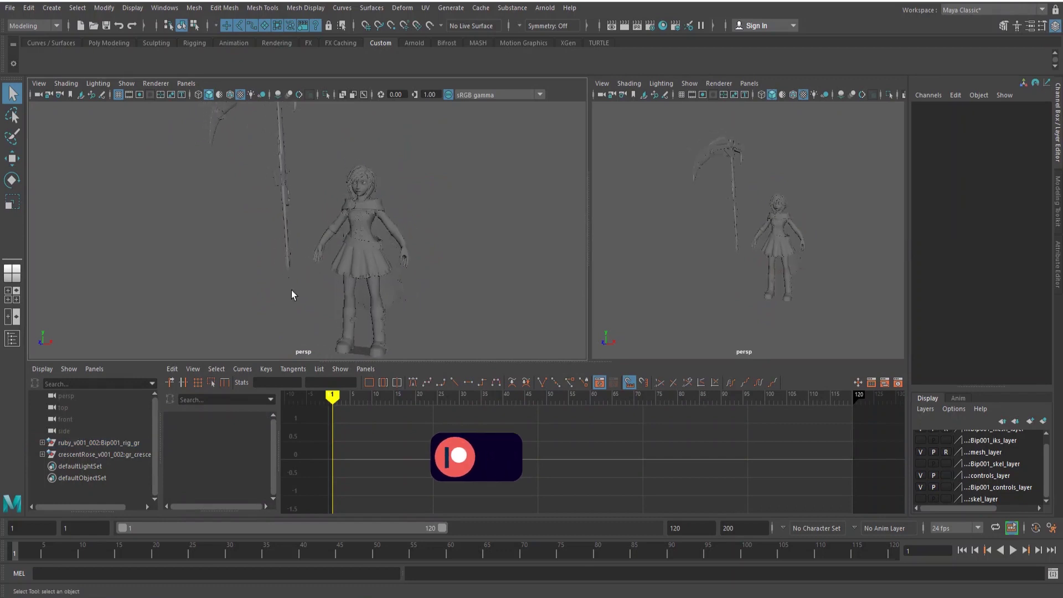
{"action": "middle_click_drag", "start_coordinate": [306, 203], "coordinate": [320, 243], "text": "alt"}
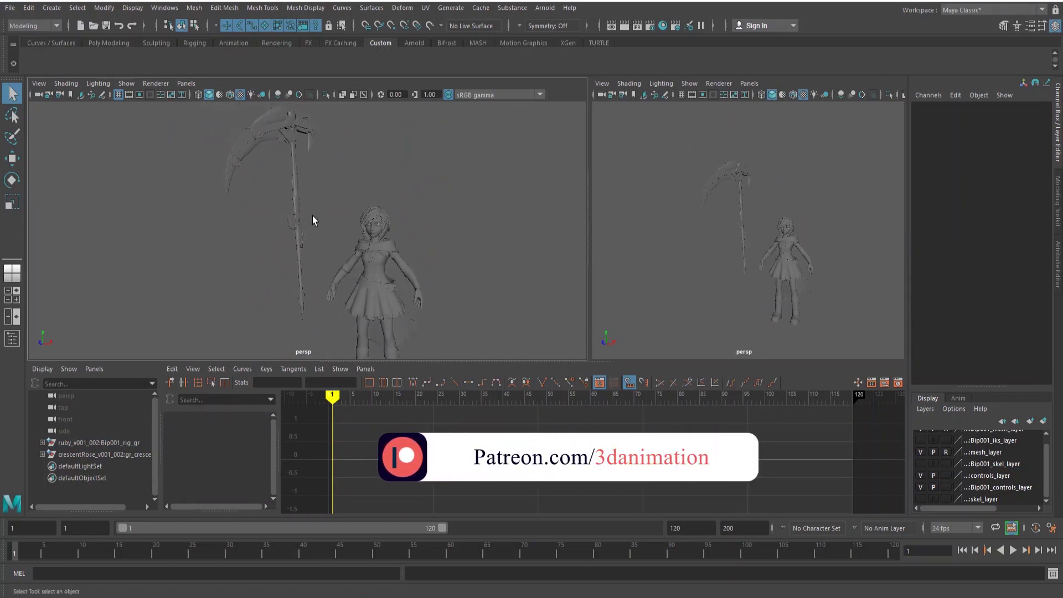
Highlight the scythe's crescentRose_v001_002 group, clear the selection, and maximize the main perspective view.
{"action": "left_click", "coordinate": [109, 454]}
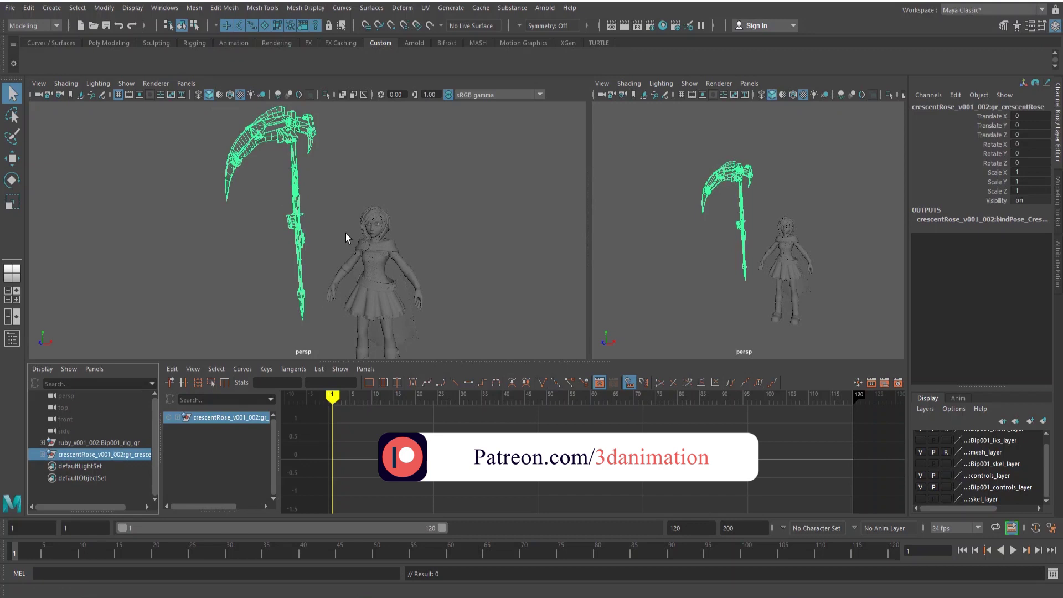
{"action": "middle_click_drag", "start_coordinate": [279, 186], "coordinate": [294, 203], "text": "alt"}
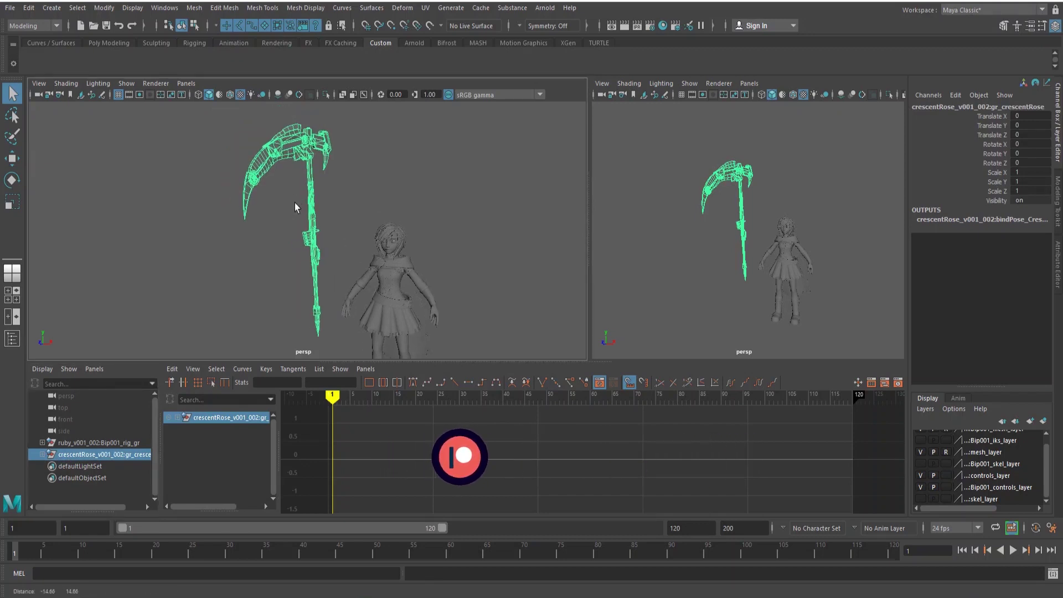
{"action": "left_click", "coordinate": [284, 202]}
{"action": "right_click_drag", "start_coordinate": [284, 201], "coordinate": [373, 263], "text": "alt"}
{"action": "key", "text": "space"}
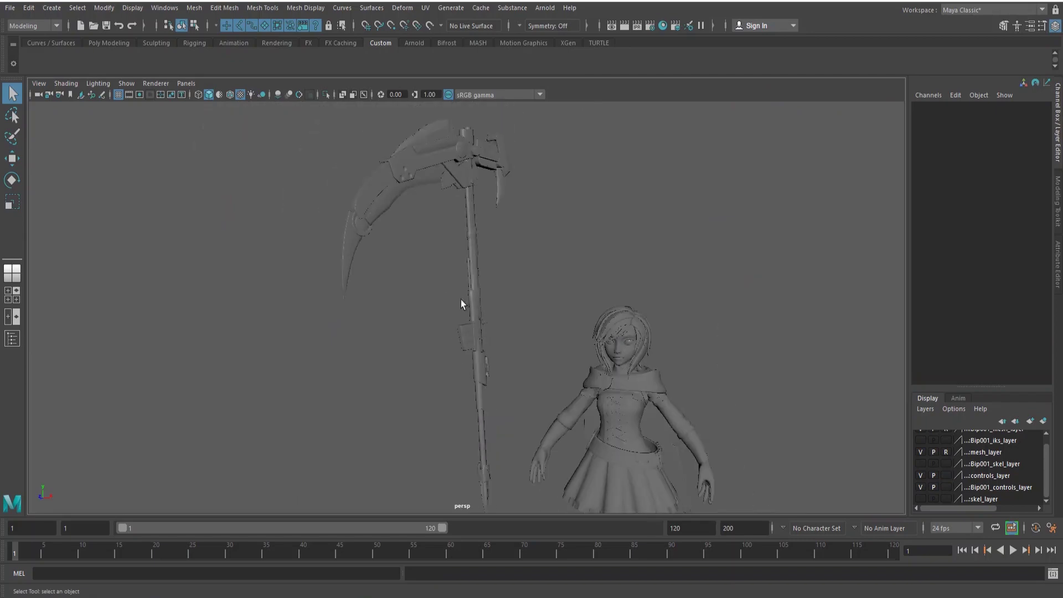
Try moving the control at the tip of the scythe blade with the control curves shown, and undo the move.
{"action": "middle_click_drag", "start_coordinate": [474, 325], "coordinate": [451, 271], "text": "alt"}
{"action": "key", "text": "alt+1"}
{"action": "right_click_drag", "start_coordinate": [488, 338], "coordinate": [470, 362], "text": "alt"}
{"action": "middle_click_drag", "start_coordinate": [470, 362], "coordinate": [473, 359], "text": "alt"}
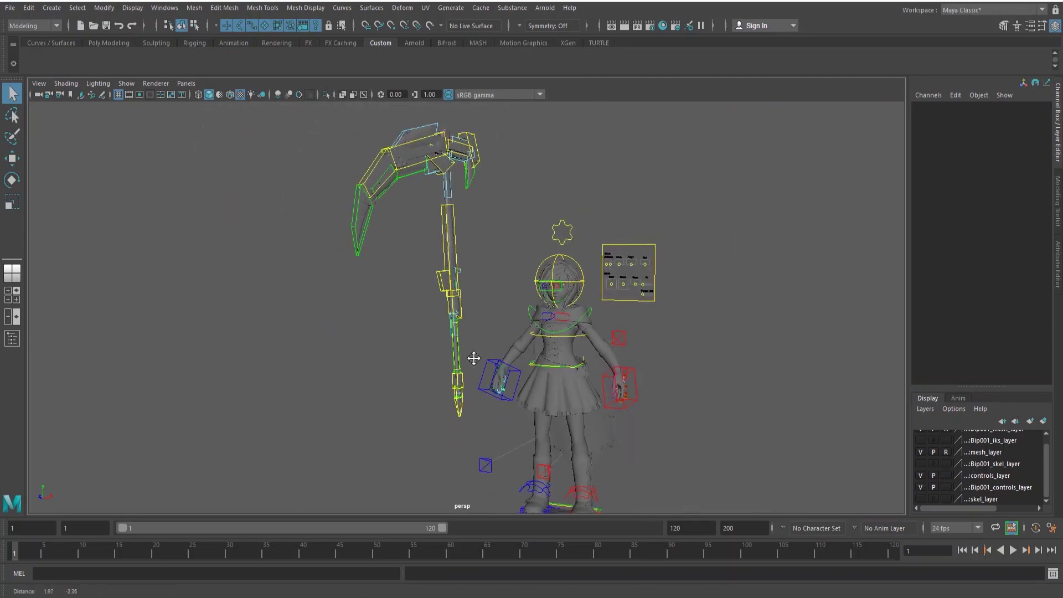
{"action": "right_click_drag", "start_coordinate": [474, 358], "coordinate": [537, 310], "text": "alt"}
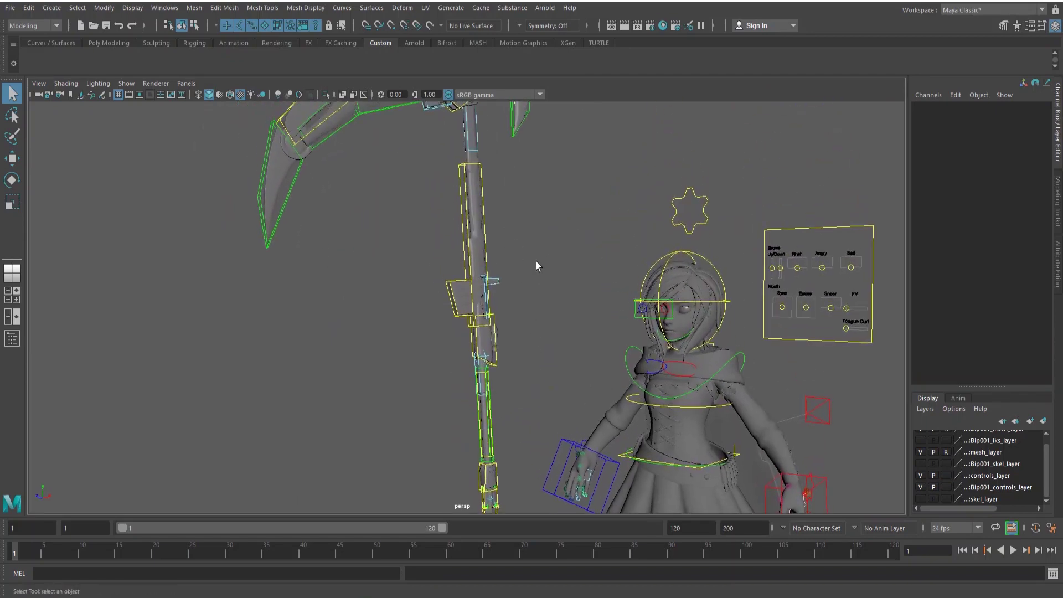
{"action": "right_click_drag", "start_coordinate": [536, 262], "coordinate": [353, 261], "text": "alt"}
{"action": "left_click", "coordinate": [344, 256]}
{"action": "key", "text": "w"}
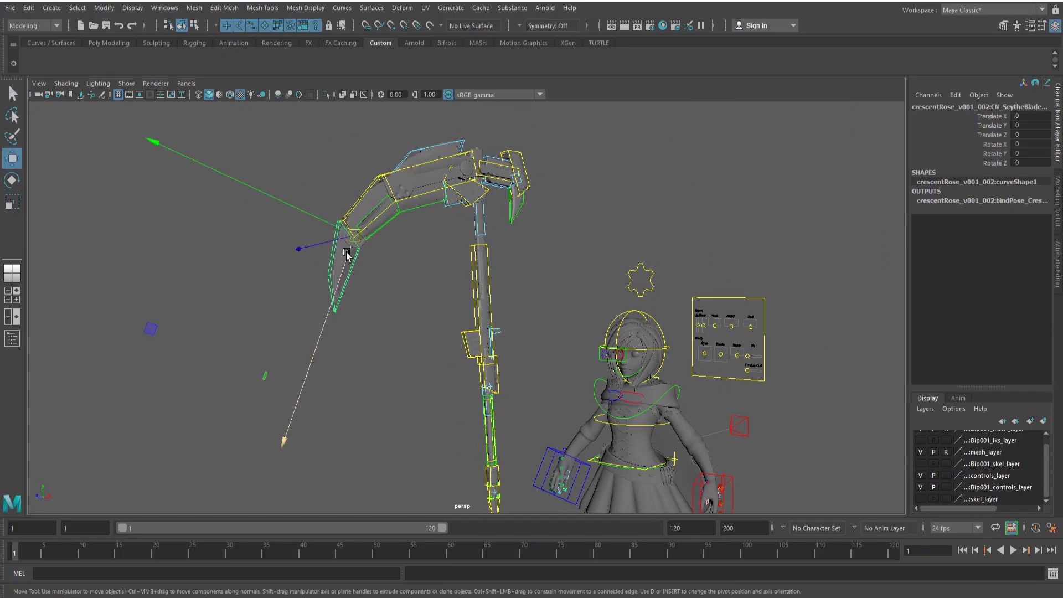
{"action": "left_click_drag", "start_coordinate": [347, 251], "coordinate": [349, 206]}
{"action": "key", "text": "ctrl+z"}
Try rotating the scythe's blade tip about 47 degrees around its Z axis with the control curves hidden, and undo the rotation.
{"action": "key", "text": "q"}
{"action": "key", "text": "alt+1"}
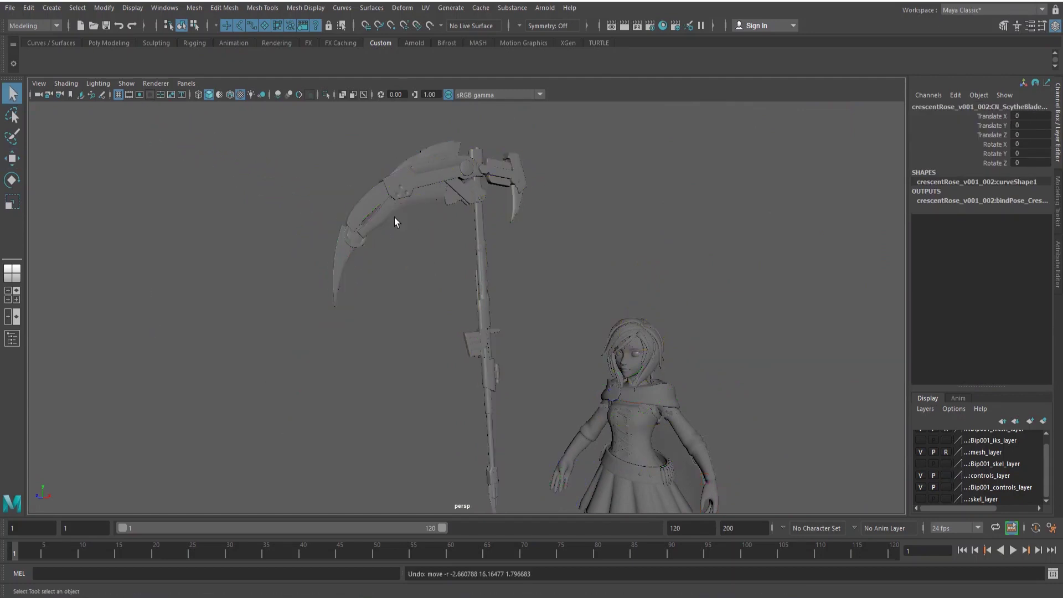
{"action": "key", "text": "e"}
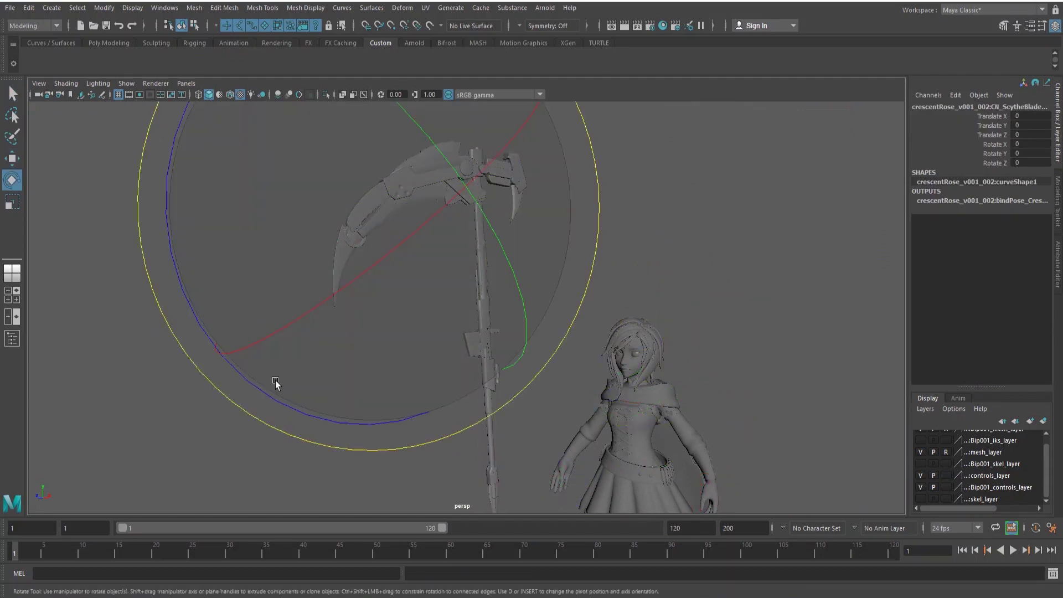
{"action": "left_click_drag", "start_coordinate": [275, 384], "coordinate": [444, 413]}
{"action": "key", "text": "ctrl+z"}
{"action": "key", "text": "alt+1"}
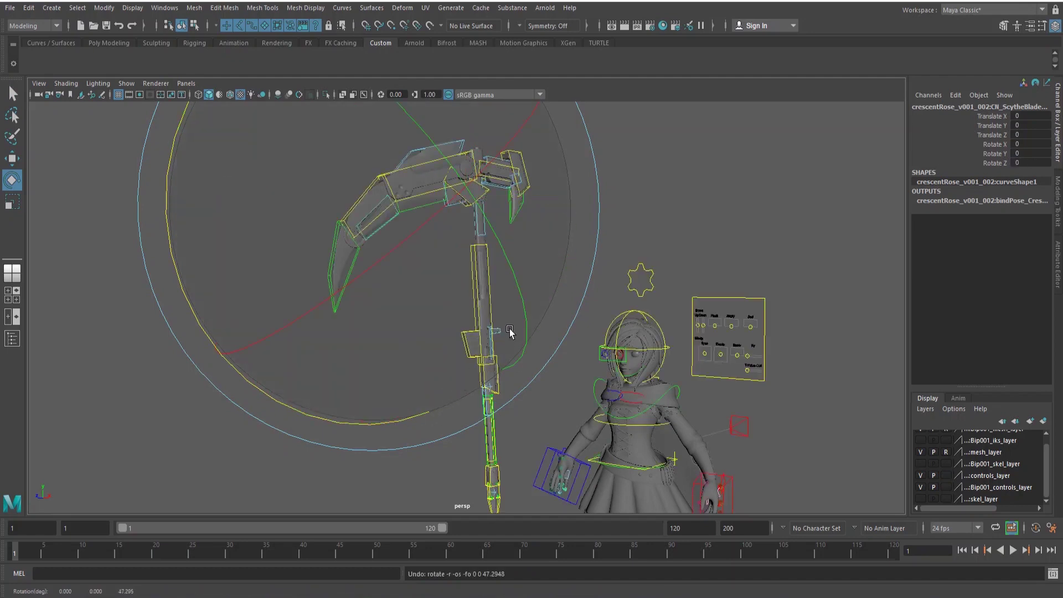
{"action": "key", "text": "q"}
{"action": "key", "text": "alt+1"}
Select the scythe's main CrescentRose control, which carries the Collapse and Gun Mode attributes.
{"action": "middle_click_drag", "start_coordinate": [521, 343], "coordinate": [498, 304], "text": "alt"}
{"action": "left_click_drag", "start_coordinate": [499, 304], "coordinate": [464, 263], "text": "alt"}
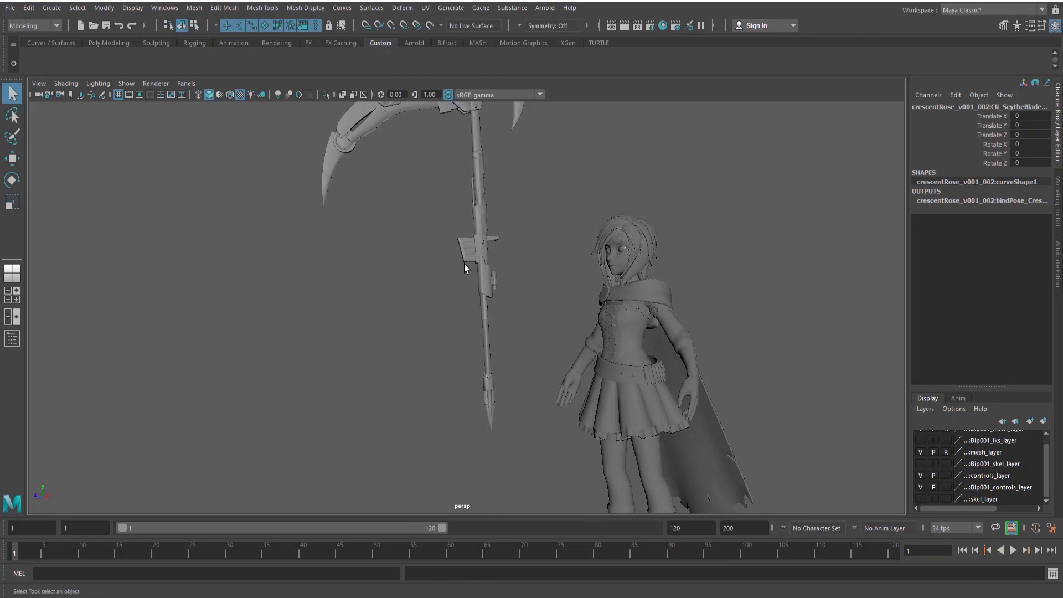
{"action": "middle_click_drag", "start_coordinate": [488, 249], "coordinate": [486, 380], "text": "alt"}
{"action": "scroll", "coordinate": [476, 294], "scroll_direction": "up", "scroll_amount": 5}
{"action": "left_click_drag", "start_coordinate": [485, 379], "coordinate": [510, 393], "text": "alt"}
{"action": "middle_click_drag", "start_coordinate": [510, 393], "coordinate": [518, 319], "text": "alt"}
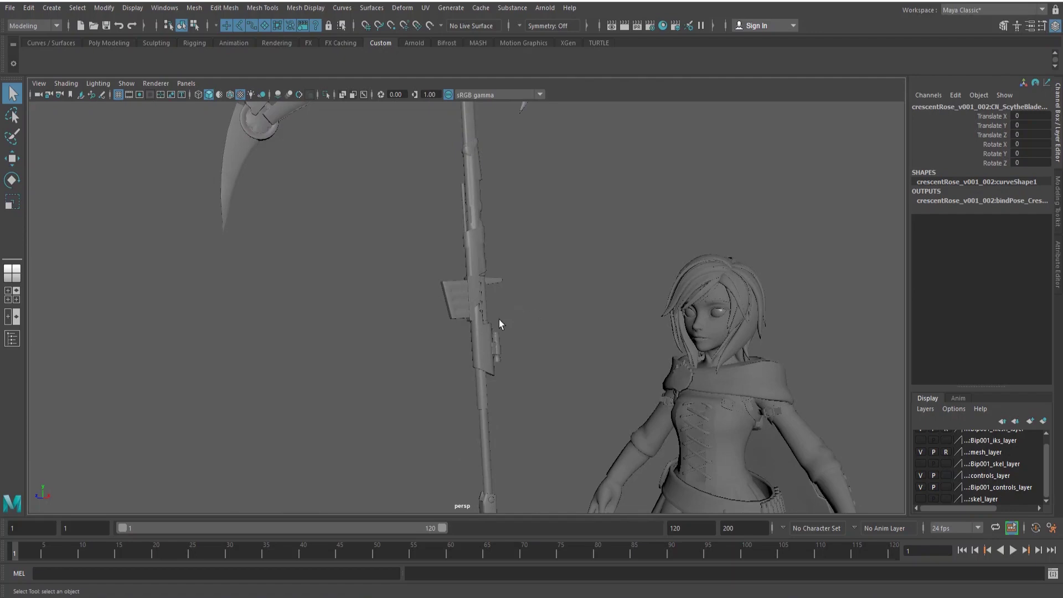
{"action": "key", "text": "alt+1"}
{"action": "scroll", "coordinate": [533, 347], "scroll_direction": "up", "scroll_amount": 1}
{"action": "scroll", "coordinate": [520, 382], "scroll_direction": "down", "scroll_amount": 2}
{"action": "middle_click_drag", "start_coordinate": [511, 399], "coordinate": [482, 347], "text": "alt"}
{"action": "left_click", "coordinate": [505, 394]}
{"action": "scroll", "coordinate": [482, 343], "scroll_direction": "down", "scroll_amount": 2}
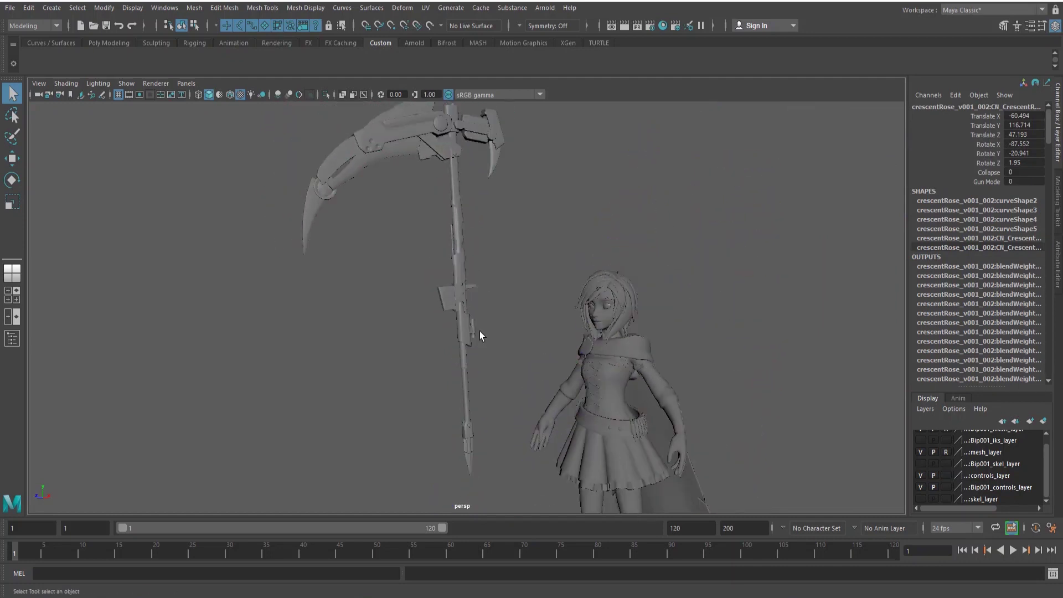
Set Collapse to 10 on the scythe's main control to fold the weapon.
{"action": "left_click", "coordinate": [989, 172]}
{"action": "middle_click_drag", "start_coordinate": [736, 228], "coordinate": [749, 228]}
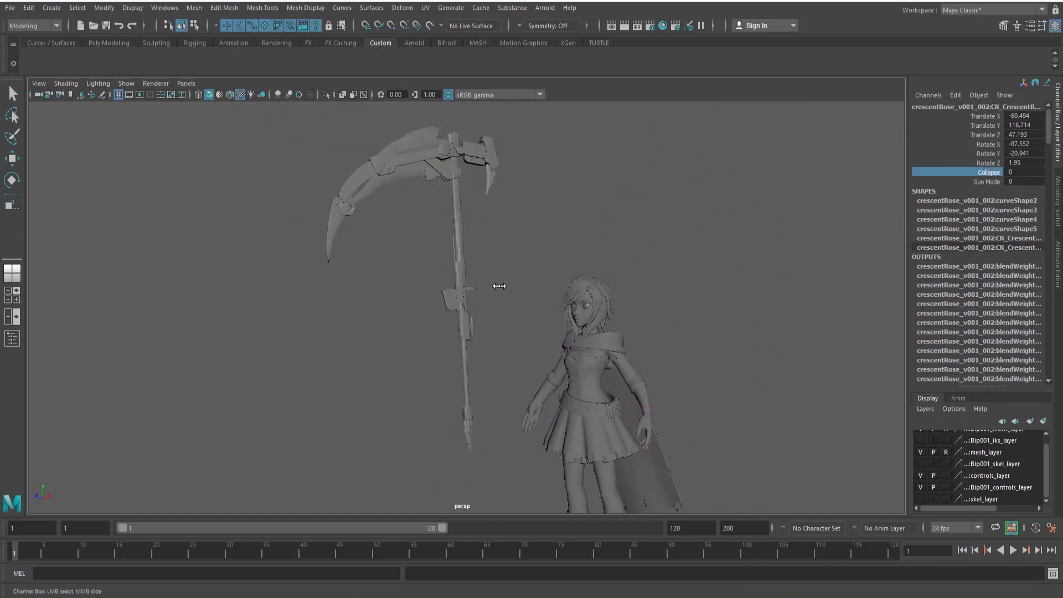
{"action": "middle_click_drag", "start_coordinate": [499, 286], "coordinate": [581, 280]}
{"action": "left_click_drag", "start_coordinate": [581, 300], "coordinate": [803, 293], "text": "alt"}
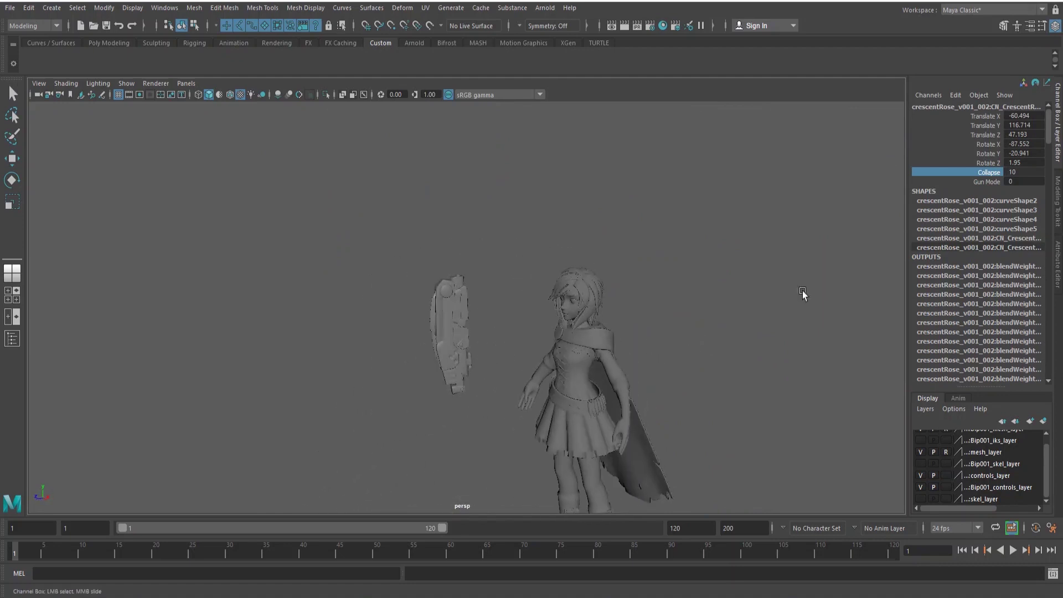
Set Gun Mode to 11 on the folded scythe's main control, and examine the weapon from several angles.
{"action": "left_click", "coordinate": [987, 182]}
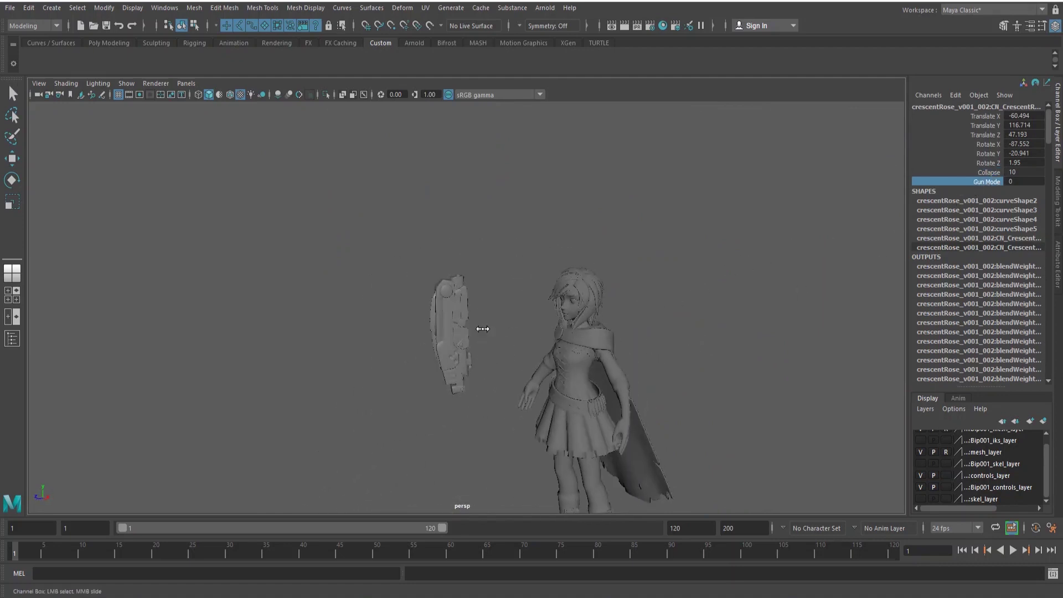
{"action": "middle_click_drag", "start_coordinate": [483, 329], "coordinate": [554, 248]}
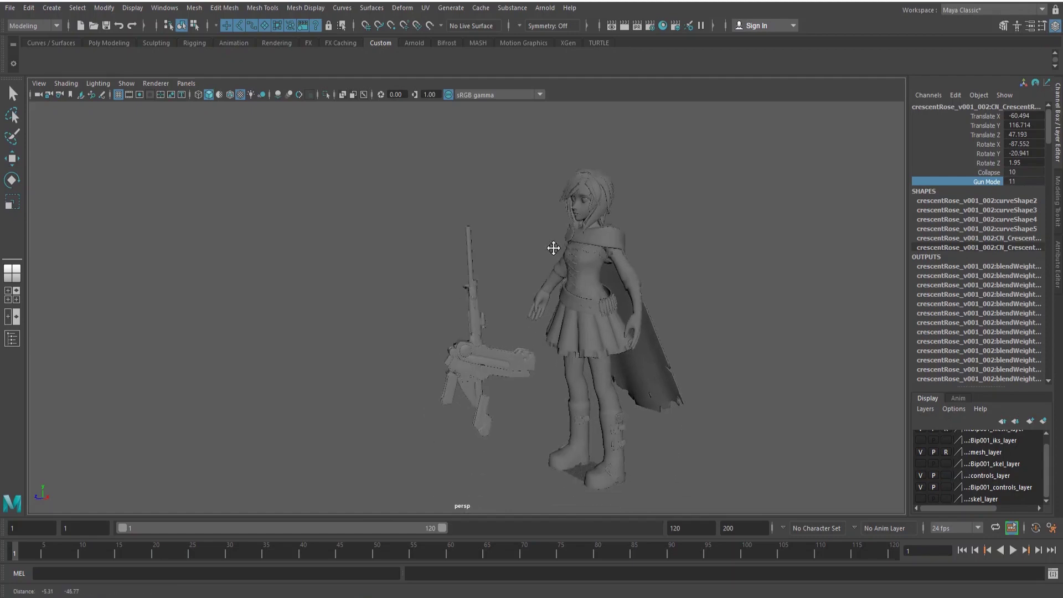
{"action": "left_click_drag", "start_coordinate": [554, 248], "coordinate": [317, 386], "text": "alt"}
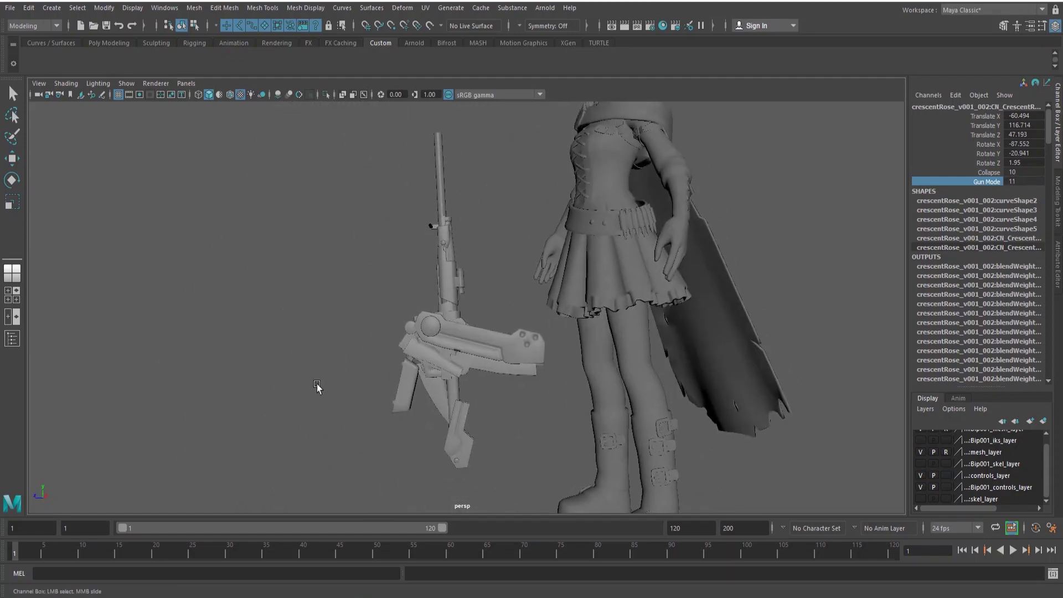
{"action": "right_click_drag", "start_coordinate": [529, 330], "coordinate": [507, 311], "text": "alt"}
{"action": "middle_click_drag", "start_coordinate": [507, 311], "coordinate": [522, 337], "text": "alt"}
{"action": "left_click_drag", "start_coordinate": [522, 337], "coordinate": [472, 349], "text": "alt"}
{"action": "right_click_drag", "start_coordinate": [451, 346], "coordinate": [493, 349], "text": "alt"}
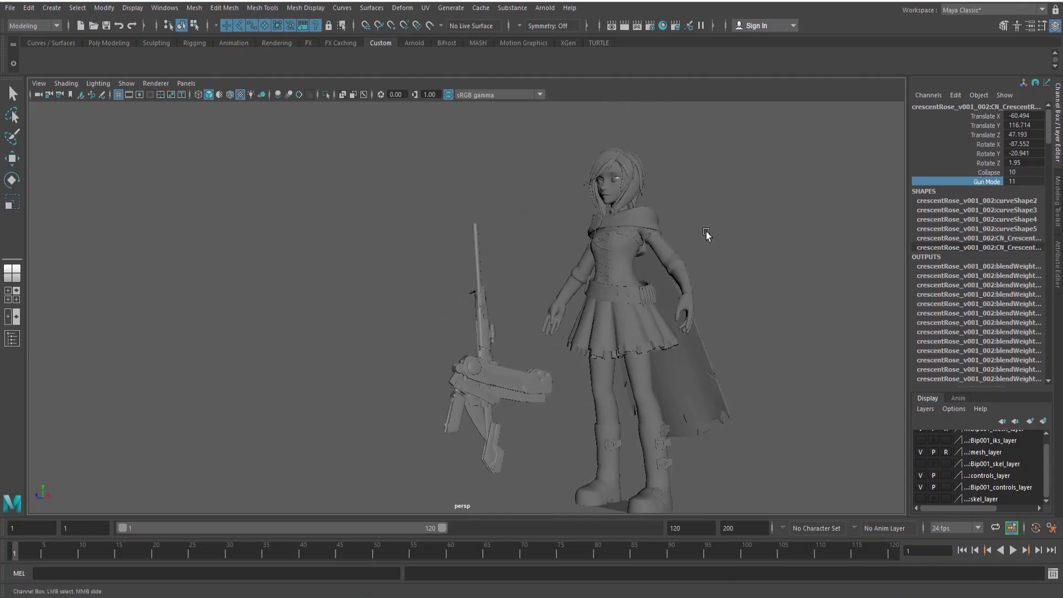
{"action": "left_click_drag", "start_coordinate": [707, 235], "coordinate": [653, 337], "text": "alt"}
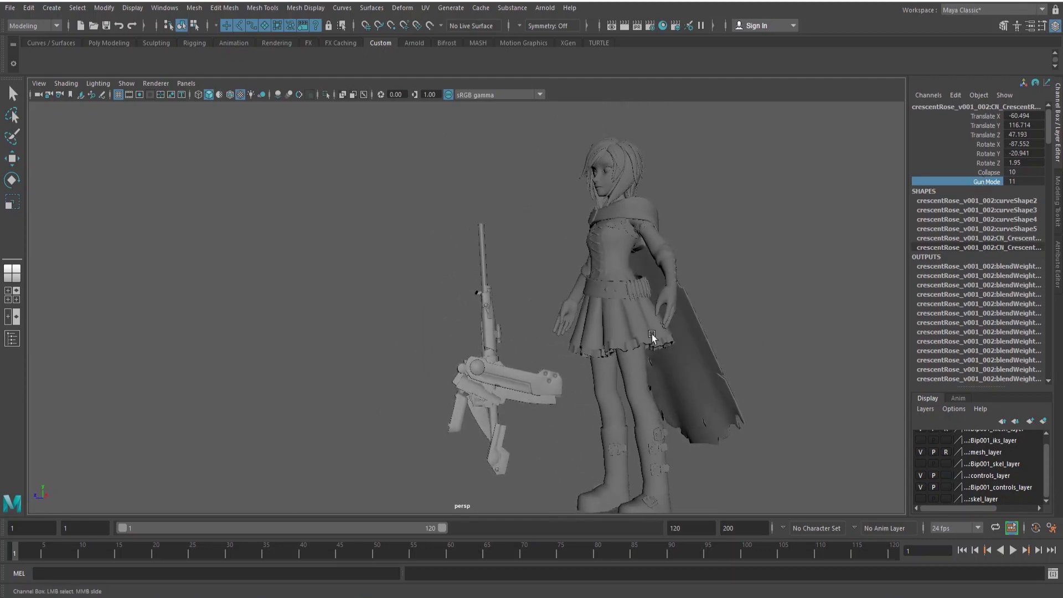
Set Gun Mode and Collapse back to 0 on the scythe's main control to restore the unfolded scythe.
{"action": "left_click", "coordinate": [992, 174]}
{"action": "left_click", "coordinate": [992, 182]}
{"action": "middle_click_drag", "start_coordinate": [662, 223], "coordinate": [480, 197]}
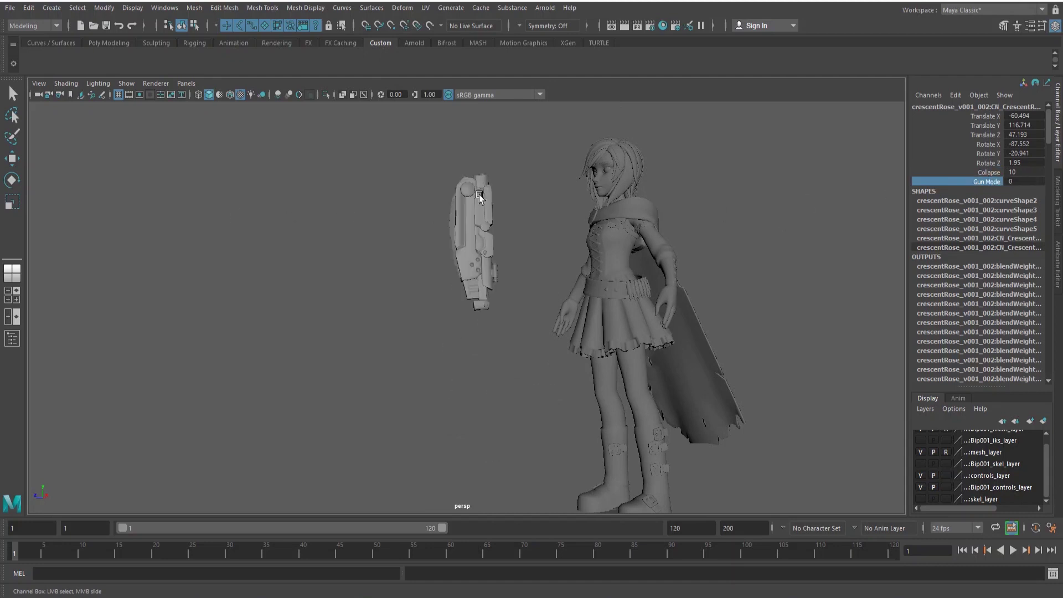
{"action": "left_click", "coordinate": [986, 173]}
{"action": "middle_click_drag", "start_coordinate": [692, 188], "coordinate": [399, 277]}
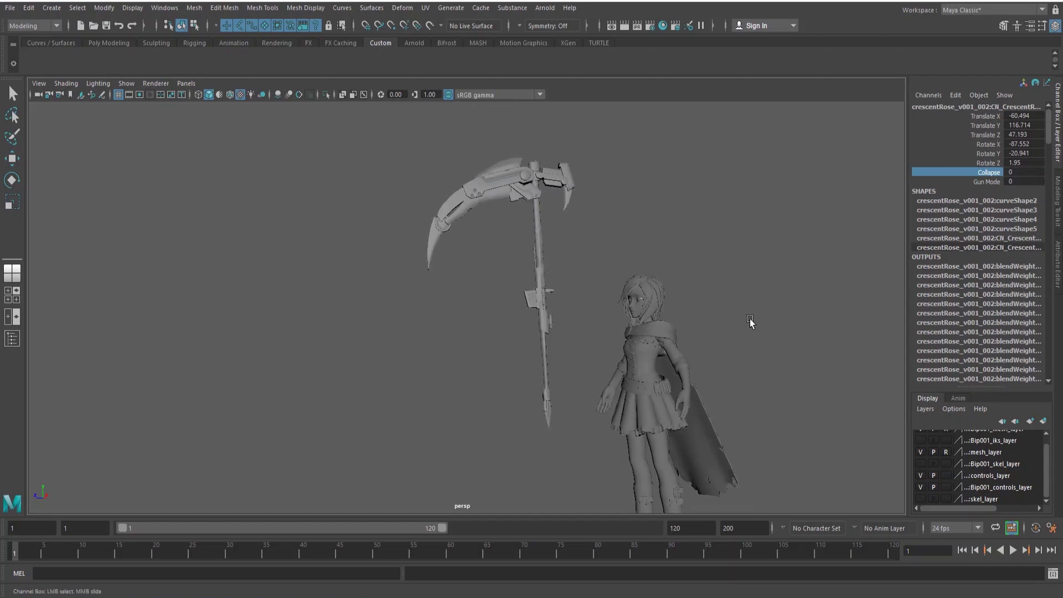
Set Gun Mode to 11 on the scythe's main control.
{"action": "left_click", "coordinate": [980, 183]}
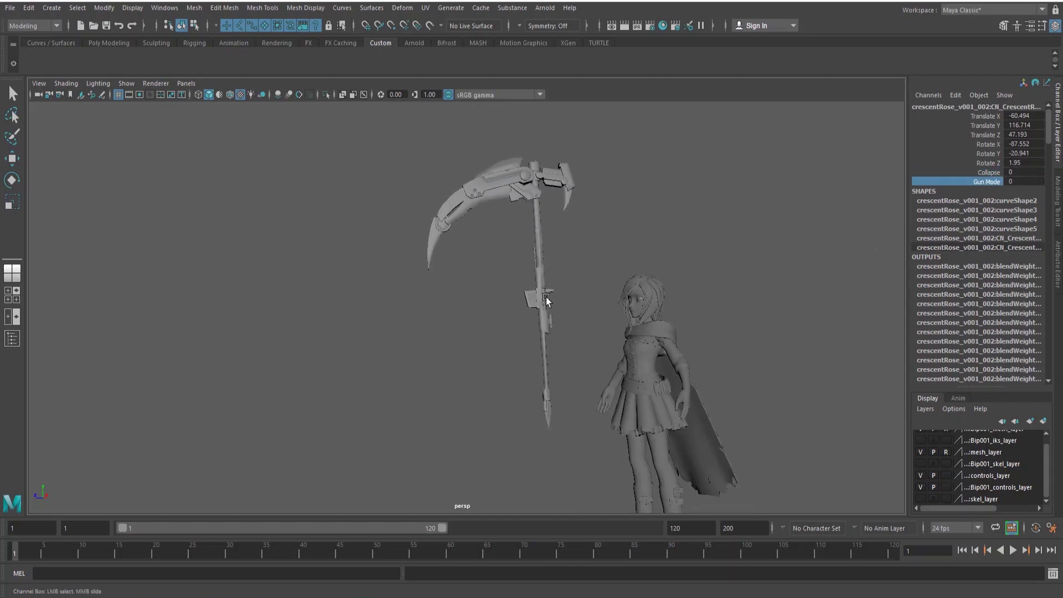
{"action": "middle_click_drag", "start_coordinate": [547, 299], "coordinate": [648, 275]}
{"action": "left_click_drag", "start_coordinate": [648, 276], "coordinate": [504, 327], "text": "alt"}
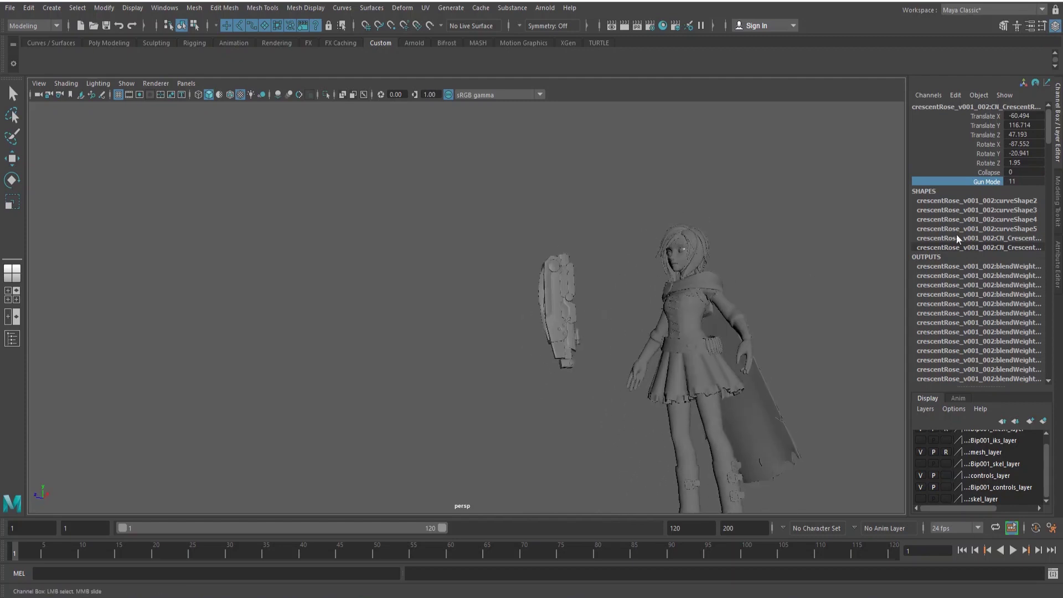
Set Collapse to 10 on the scythe's main control and examine the transformed weapon beside the character.
{"action": "left_click", "coordinate": [991, 173]}
{"action": "middle_click_drag", "start_coordinate": [598, 261], "coordinate": [669, 245]}
{"action": "left_click_drag", "start_coordinate": [668, 246], "coordinate": [466, 285], "text": "alt"}
{"action": "scroll", "coordinate": [450, 369], "scroll_direction": "up", "scroll_amount": 4}
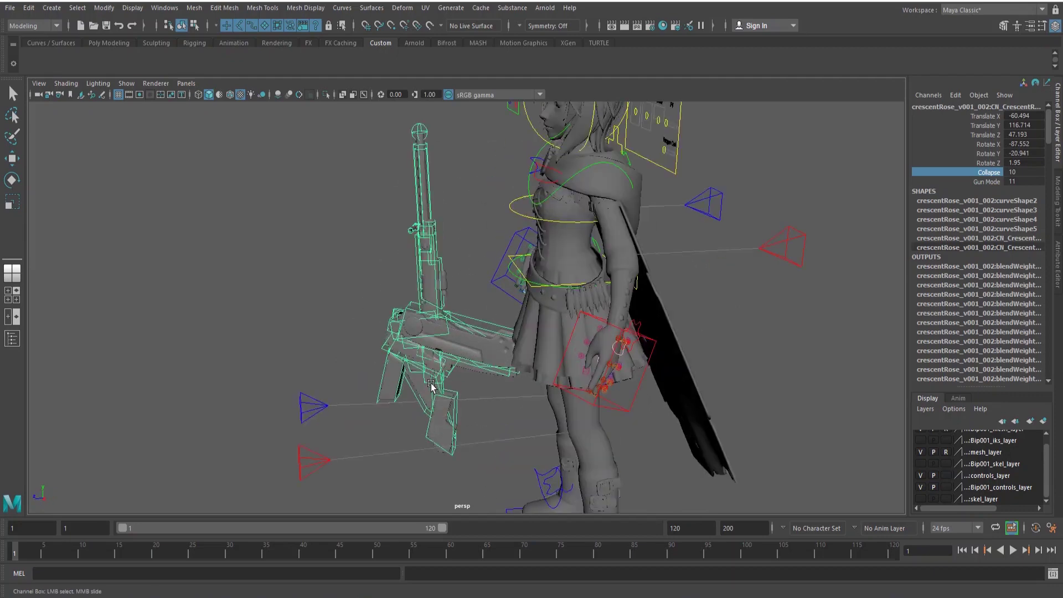
{"action": "left_click_drag", "start_coordinate": [447, 387], "coordinate": [517, 380], "text": "alt"}
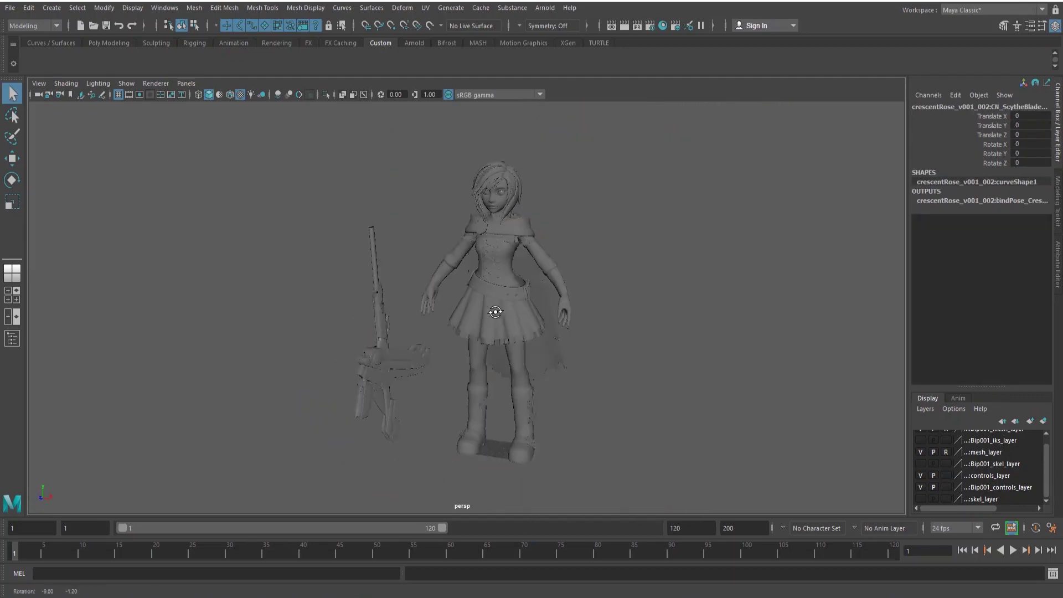
Select the character's COG control at the waist to inspect its attributes.
{"action": "left_click_drag", "start_coordinate": [496, 310], "coordinate": [461, 307], "text": "alt"}
{"action": "key", "text": "alt+1"}
{"action": "key", "text": "alt+1"}
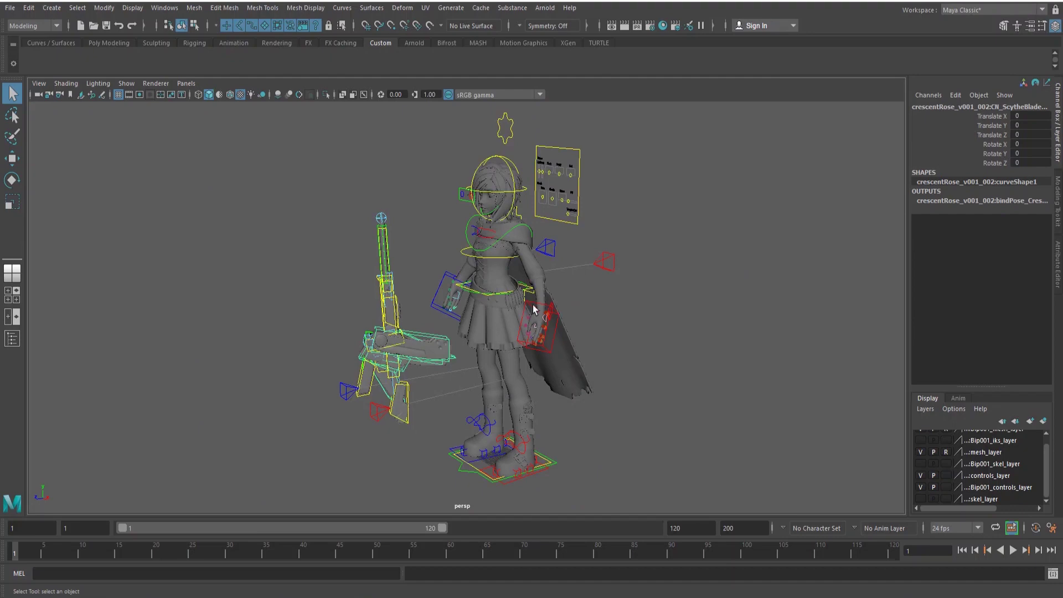
{"action": "mouse_move", "coordinate": [560, 331]}
{"action": "middle_mouse_down", "text": "alt"}
{"action": "mouse_move", "coordinate": [572, 320]}
{"action": "mouse_move", "coordinate": [580, 338]}
{"action": "middle_mouse_up", "text": "alt"}
{"action": "scroll", "coordinate": [580, 338], "scroll_direction": "up", "scroll_amount": 4}
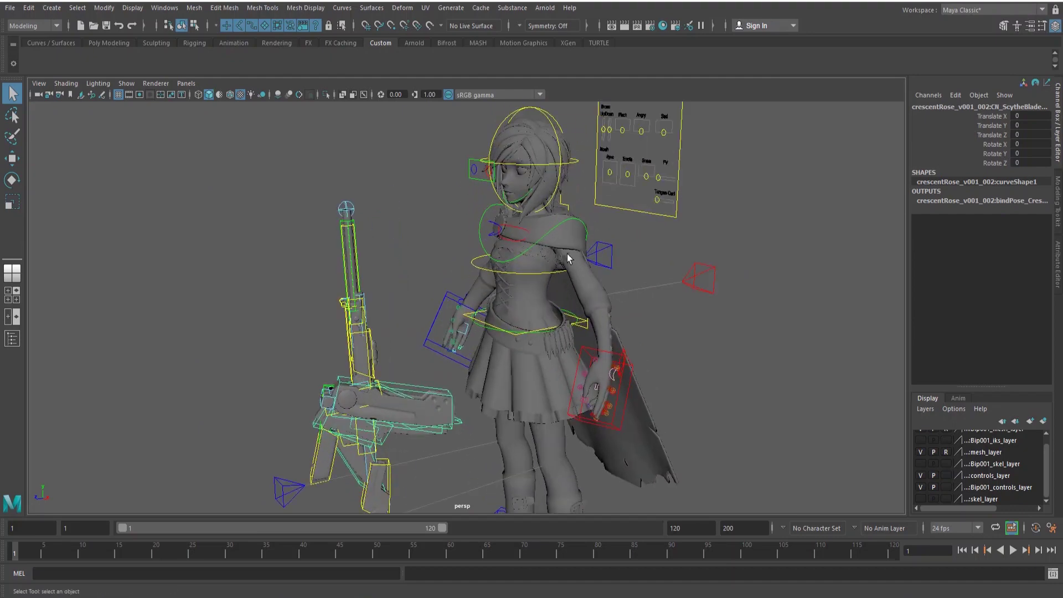
{"action": "middle_click_drag", "start_coordinate": [568, 259], "coordinate": [551, 328], "text": "alt"}
{"action": "left_click_drag", "start_coordinate": [515, 346], "coordinate": [574, 343], "text": "alt"}
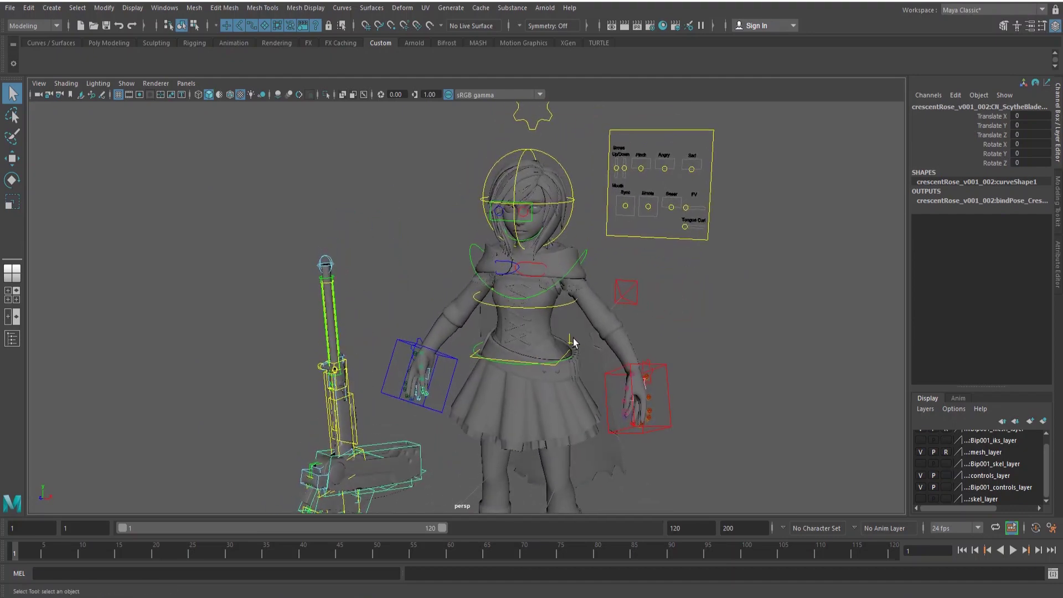
{"action": "left_click_drag", "start_coordinate": [621, 305], "coordinate": [430, 252], "text": "alt"}
{"action": "left_click", "coordinate": [542, 339]}
{"action": "key", "text": "w"}
{"action": "key", "text": "q"}
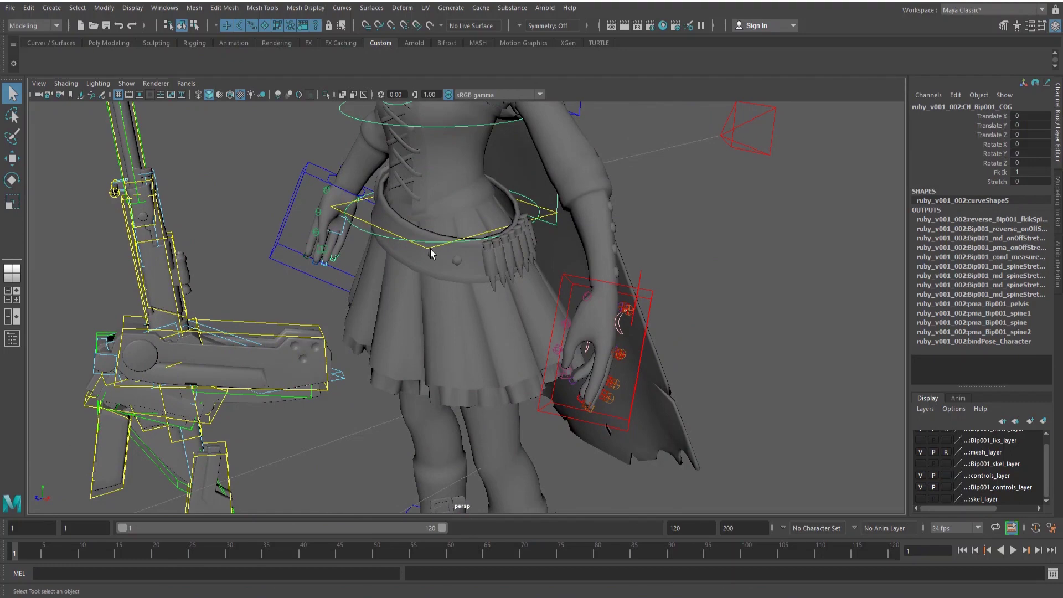
Select the character's Core control at the waist and activate the Move tool.
{"action": "left_click", "coordinate": [431, 250]}
{"action": "key", "text": "w"}
{"action": "left_click_drag", "start_coordinate": [397, 248], "coordinate": [698, 221], "text": "alt"}
{"action": "key", "text": "q"}
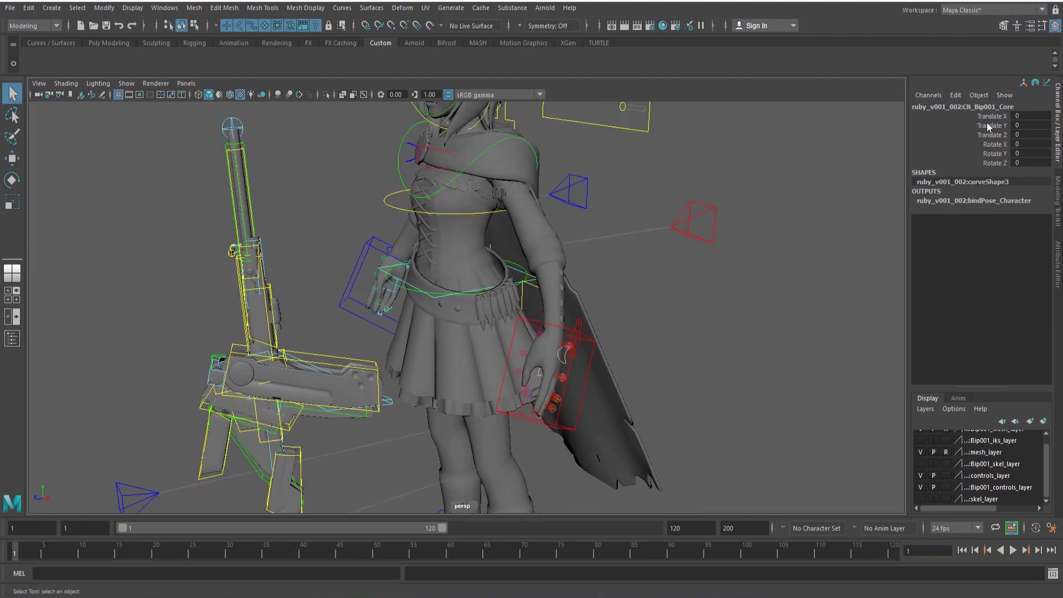
{"action": "key", "text": "w"}
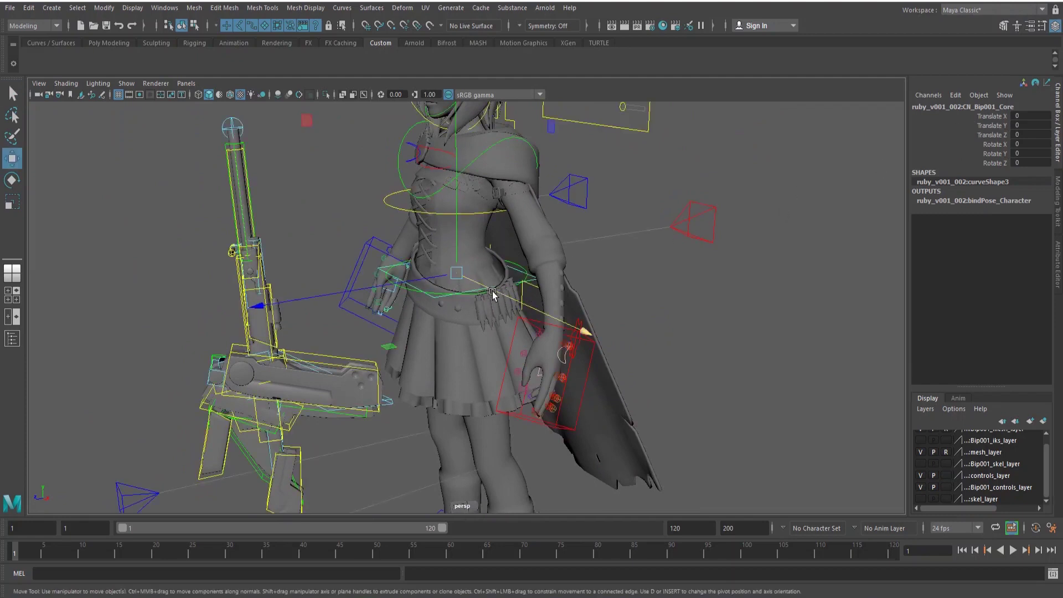
Try moving the Core control and rotating it about X, undoing each transform.
{"action": "scroll", "coordinate": [490, 299], "scroll_direction": "down", "scroll_amount": 5}
{"action": "left_click_drag", "start_coordinate": [508, 344], "coordinate": [342, 239], "text": "alt"}
{"action": "left_click_drag", "start_coordinate": [377, 188], "coordinate": [376, 166]}
{"action": "key", "text": "ctrl+z"}
{"action": "key", "text": "e"}
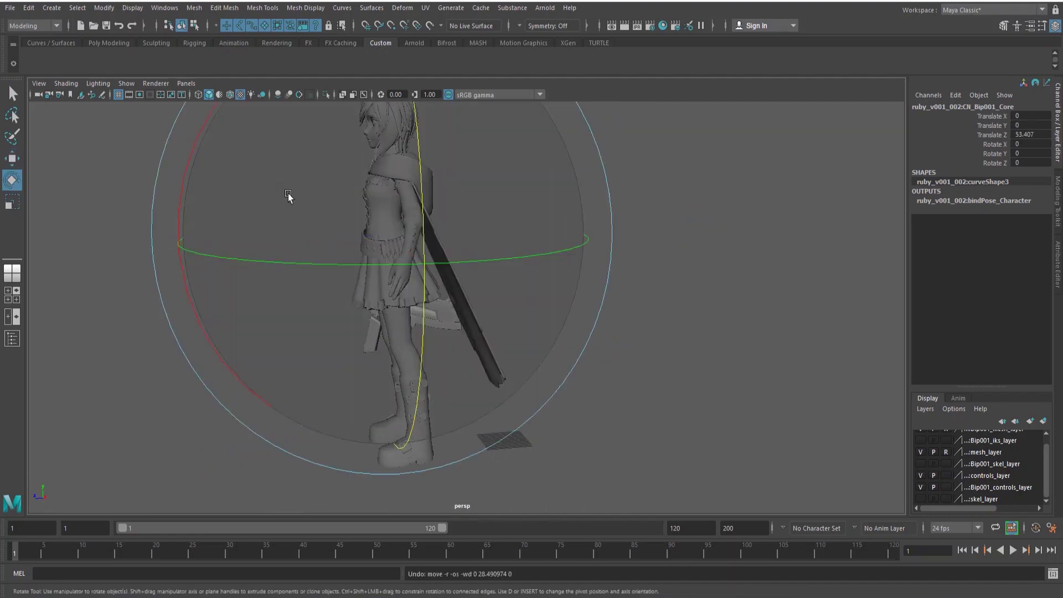
{"action": "left_click_drag", "start_coordinate": [192, 155], "coordinate": [159, 263]}
{"action": "key", "text": "ctrl+z"}
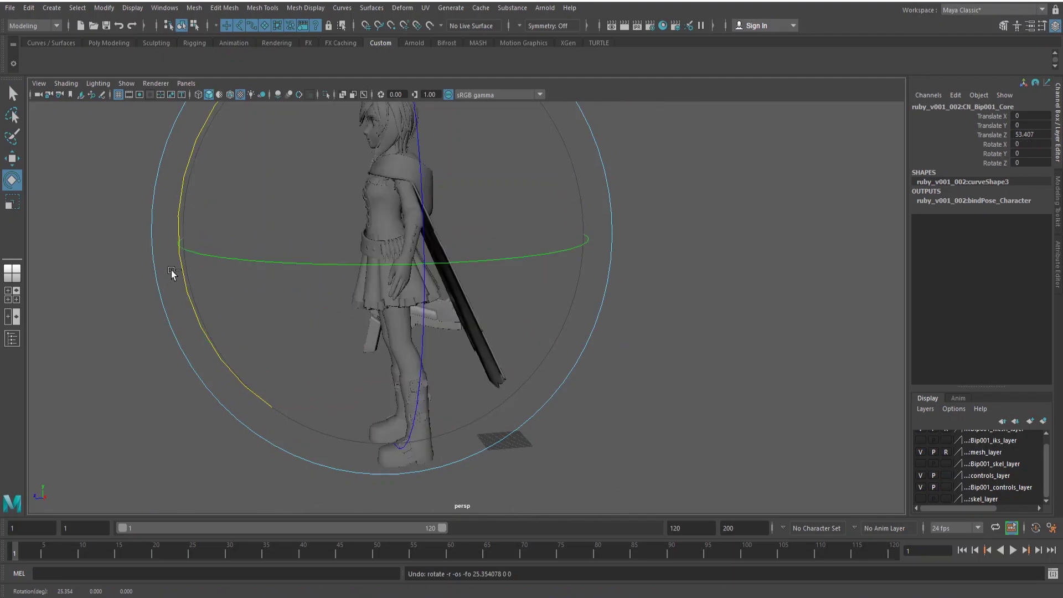
{"action": "key", "text": "ctrl+z"}
Try moving the Core control forward and upward to shift the whole character, and undo the moves.
{"action": "key", "text": "q"}
{"action": "scroll", "coordinate": [548, 223], "scroll_direction": "up", "scroll_amount": 3}
{"action": "middle_click_drag", "start_coordinate": [562, 248], "coordinate": [550, 296], "text": "alt"}
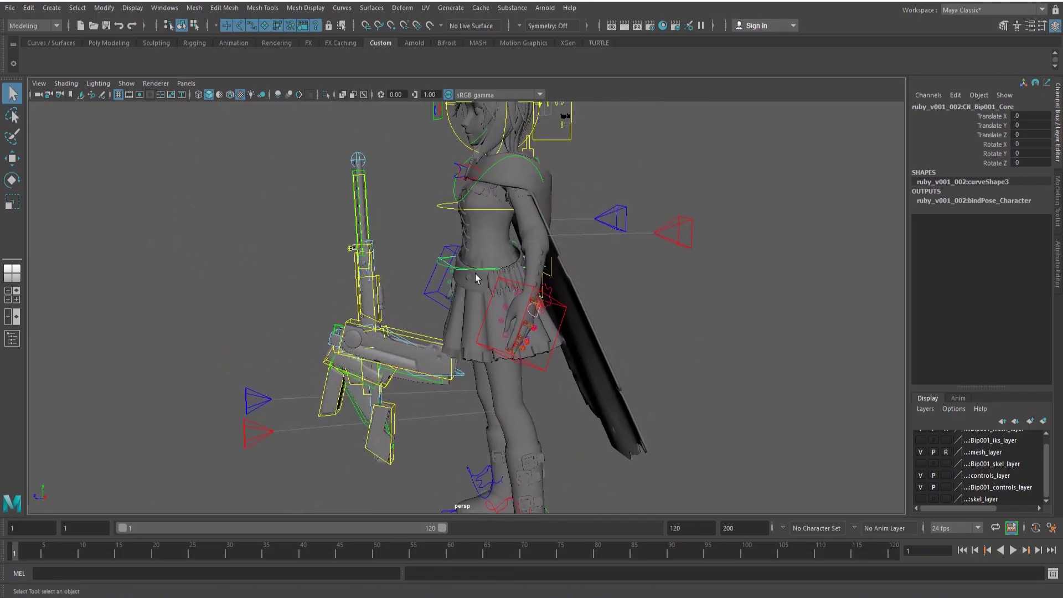
{"action": "key", "text": "w"}
{"action": "scroll", "coordinate": [490, 256], "scroll_direction": "down", "scroll_amount": 5}
{"action": "left_click_drag", "start_coordinate": [490, 259], "coordinate": [408, 228]}
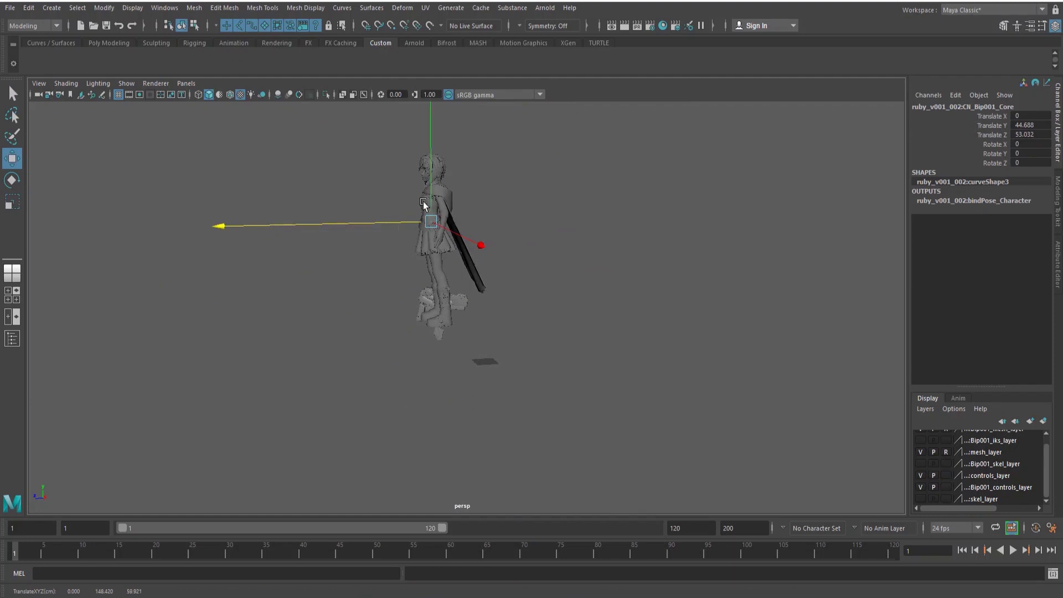
{"action": "key", "text": "ctrl+z"}
{"action": "key", "text": "ctrl+z"}
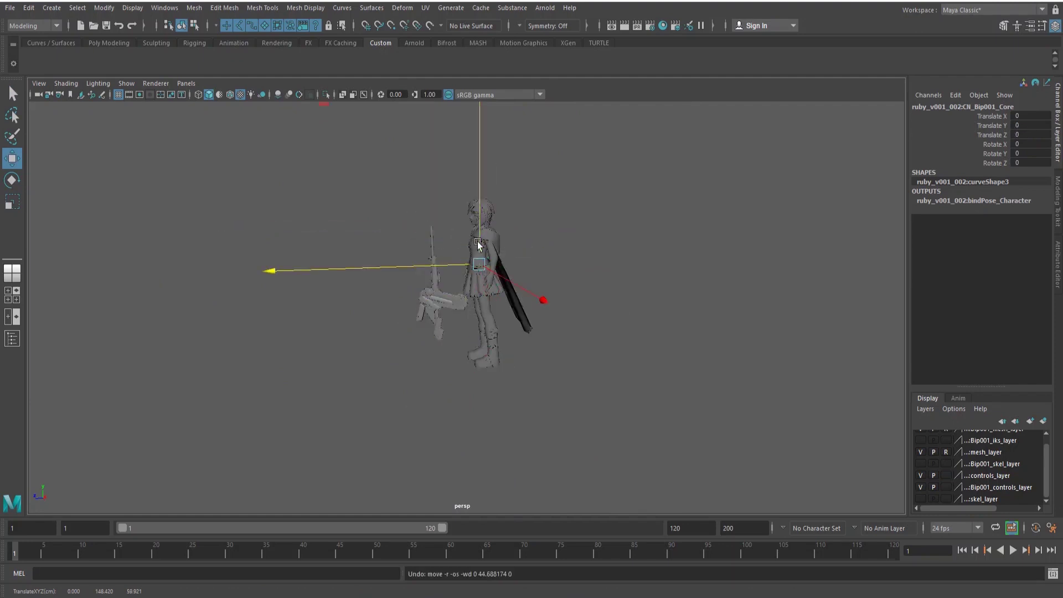
Try raising the character straight up with the Core control and undo the move.
{"action": "key", "text": "q"}
{"action": "scroll", "coordinate": [537, 227], "scroll_direction": "up", "scroll_amount": 5}
{"action": "scroll", "coordinate": [522, 230], "scroll_direction": "down", "scroll_amount": 3}
{"action": "scroll", "coordinate": [534, 271], "scroll_direction": "up", "scroll_amount": 4}
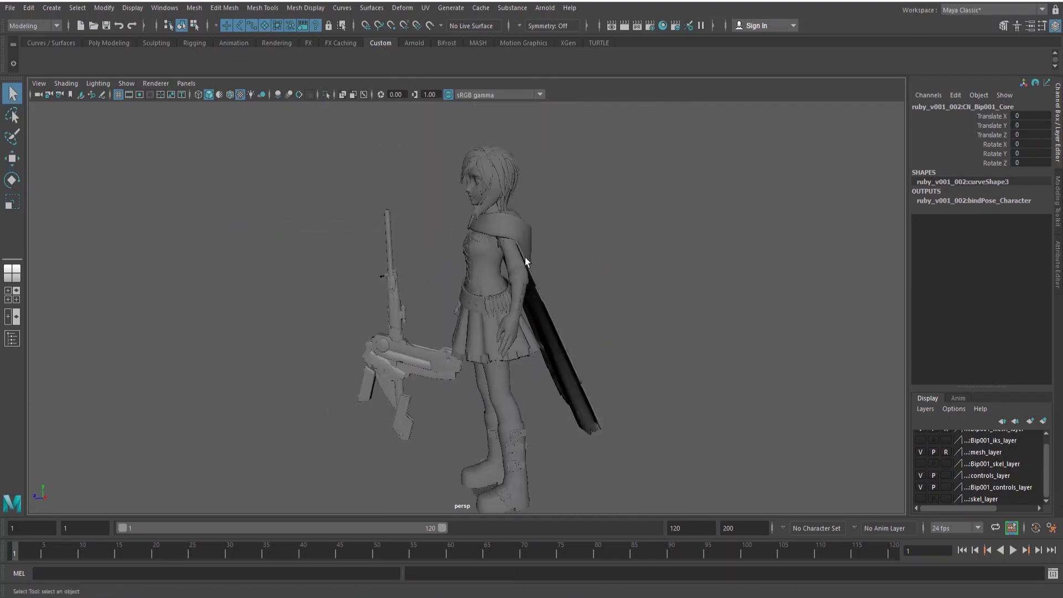
{"action": "key", "text": "w"}
{"action": "left_click_drag", "start_coordinate": [487, 271], "coordinate": [486, 195]}
{"action": "key", "text": "ctrl+z"}
{"action": "key", "text": "q"}
Select the COG control and set its Stretch to 1 and its Fk Ik to 0.
{"action": "scroll", "coordinate": [536, 310], "scroll_direction": "up", "scroll_amount": 4}
{"action": "middle_click_drag", "start_coordinate": [543, 306], "coordinate": [527, 321], "text": "alt"}
{"action": "left_click", "coordinate": [522, 298]}
{"action": "left_click_drag", "start_coordinate": [527, 321], "coordinate": [570, 324], "text": "alt"}
{"action": "middle_click_drag", "start_coordinate": [570, 324], "coordinate": [556, 322], "text": "alt"}
{"action": "left_click", "coordinate": [996, 181]}
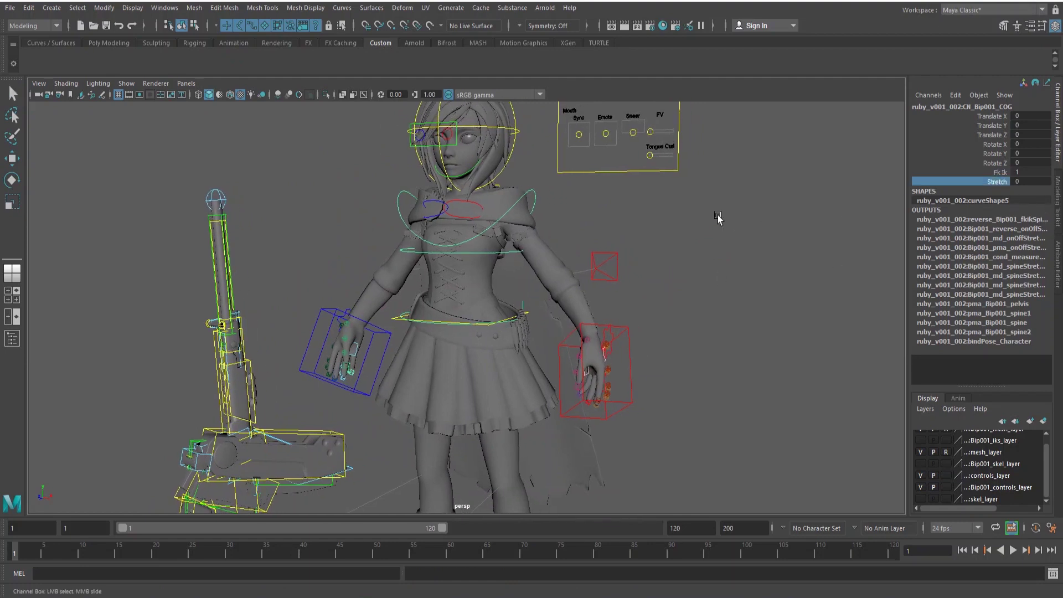
{"action": "left_click", "coordinate": [1002, 172]}
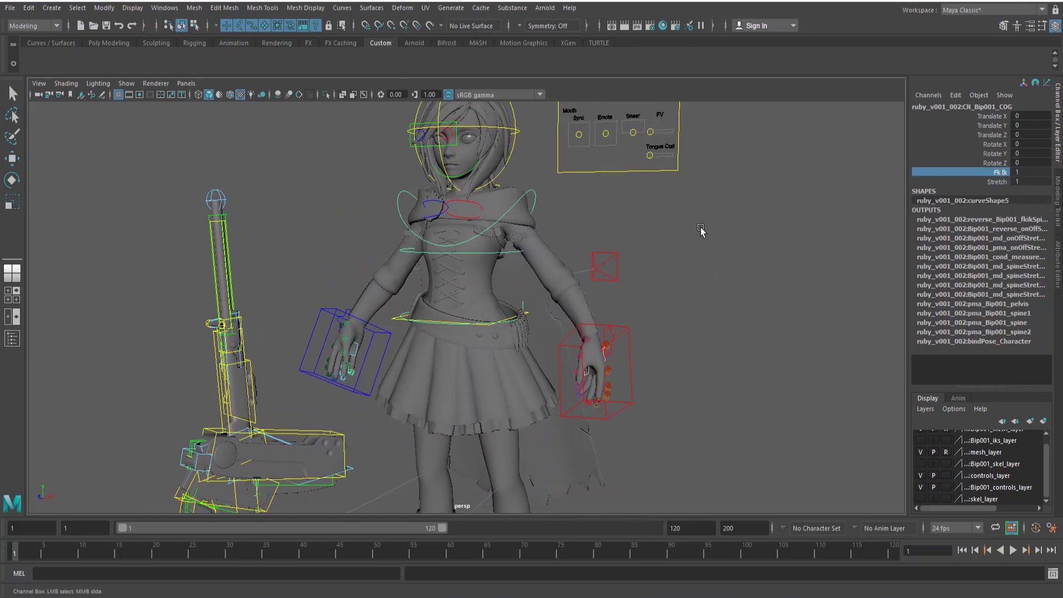
{"action": "middle_click_drag", "start_coordinate": [681, 233], "coordinate": [603, 234]}
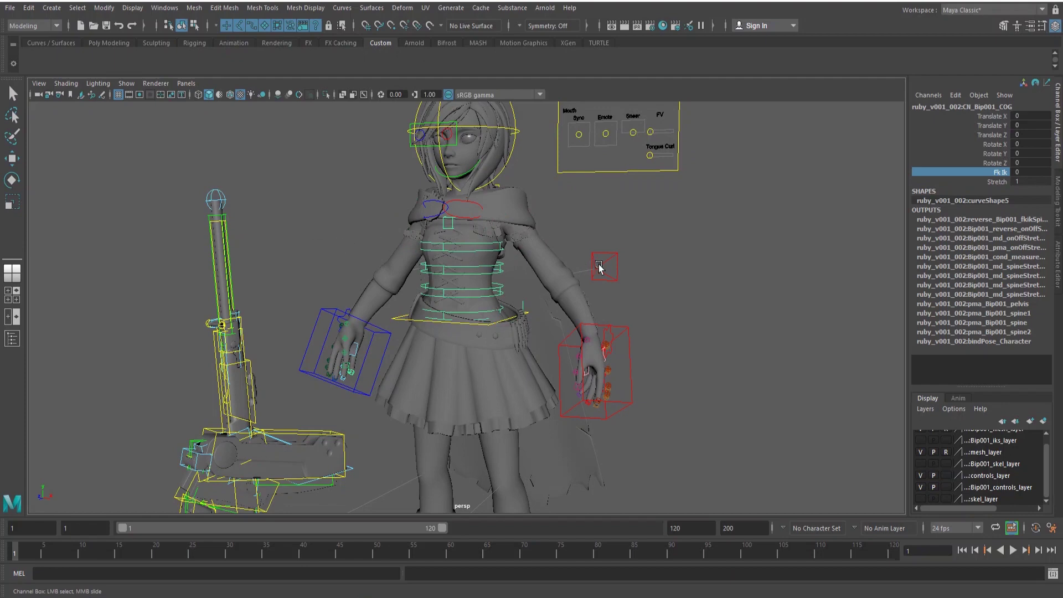
Select the lowest spine ring, the FK Pelvis control, at the character's waist.
{"action": "key", "text": "q"}
{"action": "left_click", "coordinate": [632, 257]}
{"action": "middle_click_drag", "start_coordinate": [484, 314], "coordinate": [489, 279], "text": "alt"}
{"action": "scroll", "coordinate": [489, 279], "scroll_direction": "up", "scroll_amount": 3}
{"action": "left_click_drag", "start_coordinate": [489, 279], "coordinate": [502, 281], "text": "alt"}
{"action": "left_click", "coordinate": [503, 284]}
Try rotating the FK Pelvis control and undo the rotation.
{"action": "key", "text": "e"}
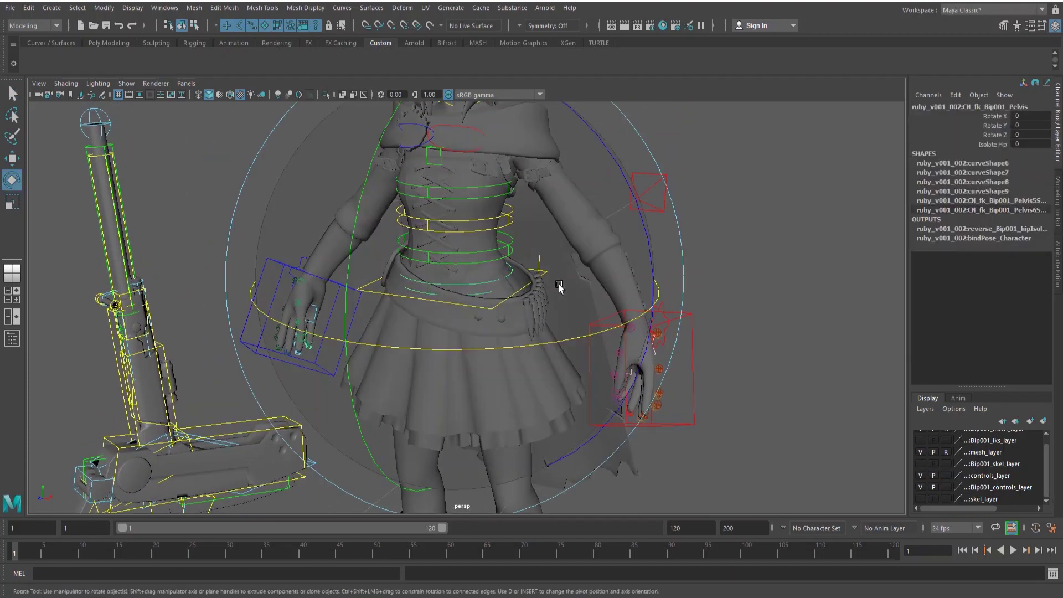
{"action": "left_click_drag", "start_coordinate": [579, 327], "coordinate": [596, 340], "text": "alt"}
{"action": "left_click", "coordinate": [626, 339]}
{"action": "key", "text": "ctrl+z"}
{"action": "key", "text": "q"}
Set Isolate Hip to 1 on the FK Pelvis control.
{"action": "left_click_drag", "start_coordinate": [514, 279], "coordinate": [416, 302], "text": "alt"}
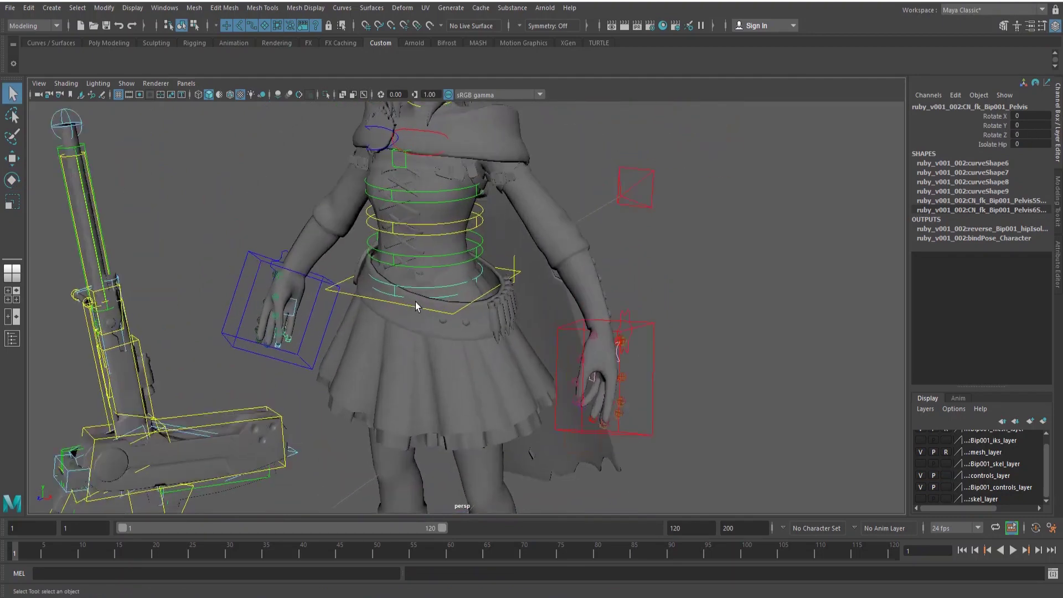
{"action": "right_click_drag", "start_coordinate": [416, 302], "coordinate": [497, 281], "text": "alt"}
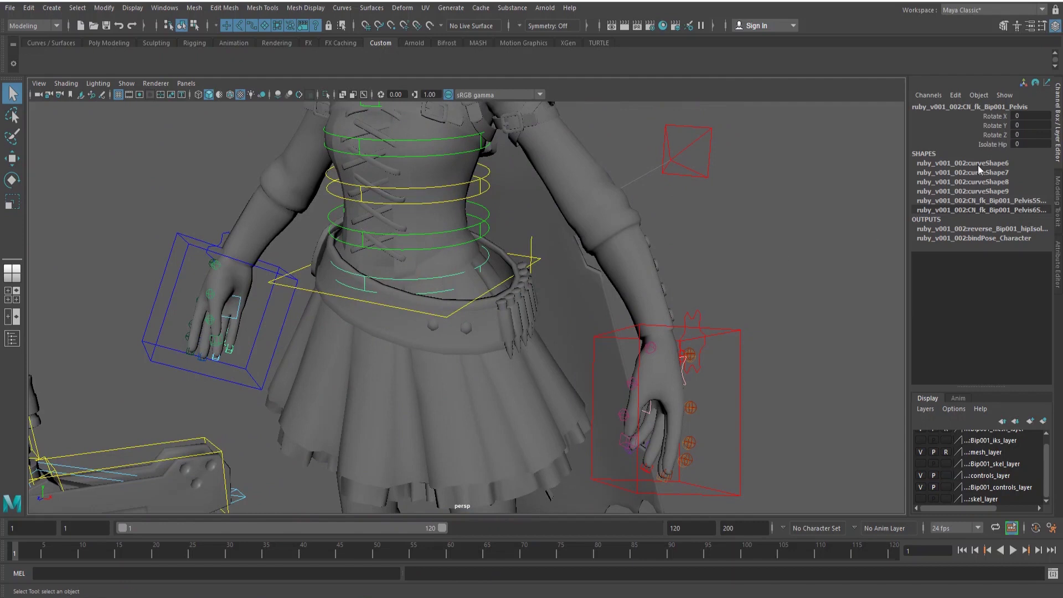
{"action": "left_click", "coordinate": [993, 145]}
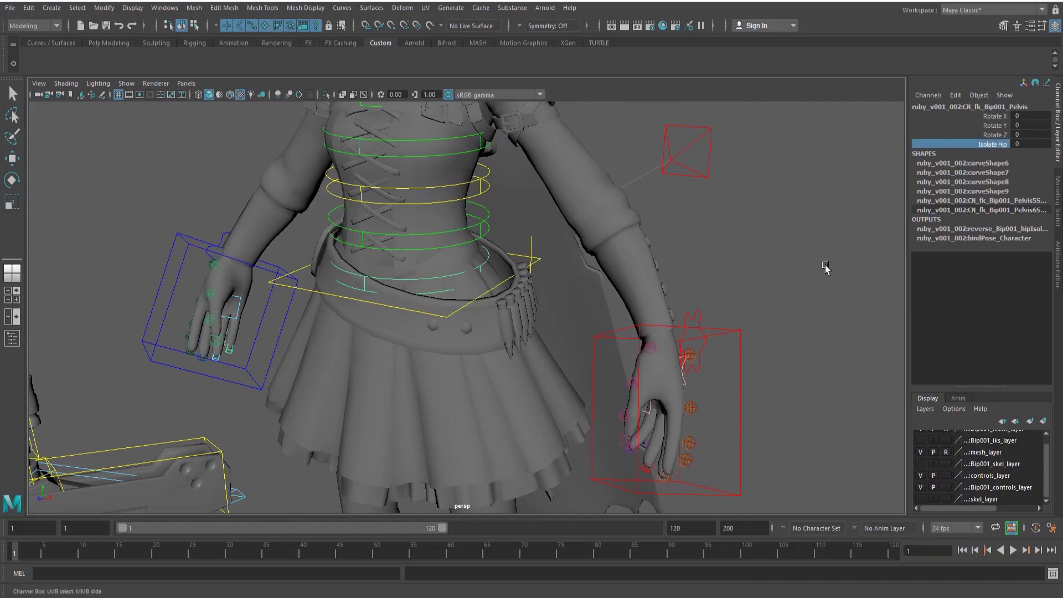
{"action": "middle_click_drag", "start_coordinate": [687, 216], "coordinate": [686, 216]}
Try rotating the isolated hips about Z with the FK Pelvis control and undo the rotation.
{"action": "middle_click_drag", "start_coordinate": [567, 268], "coordinate": [637, 234], "text": "alt"}
{"action": "right_click_drag", "start_coordinate": [636, 234], "coordinate": [555, 218], "text": "alt"}
{"action": "left_click_drag", "start_coordinate": [555, 219], "coordinate": [586, 200], "text": "alt"}
{"action": "key", "text": "e"}
{"action": "mouse_move", "coordinate": [658, 297]}
{"action": "left_mouse_down"}
{"action": "mouse_move", "coordinate": [660, 314]}
{"action": "mouse_move", "coordinate": [686, 250]}
{"action": "mouse_move", "coordinate": [648, 311]}
{"action": "left_mouse_up"}
{"action": "key", "text": "ctrl+z"}
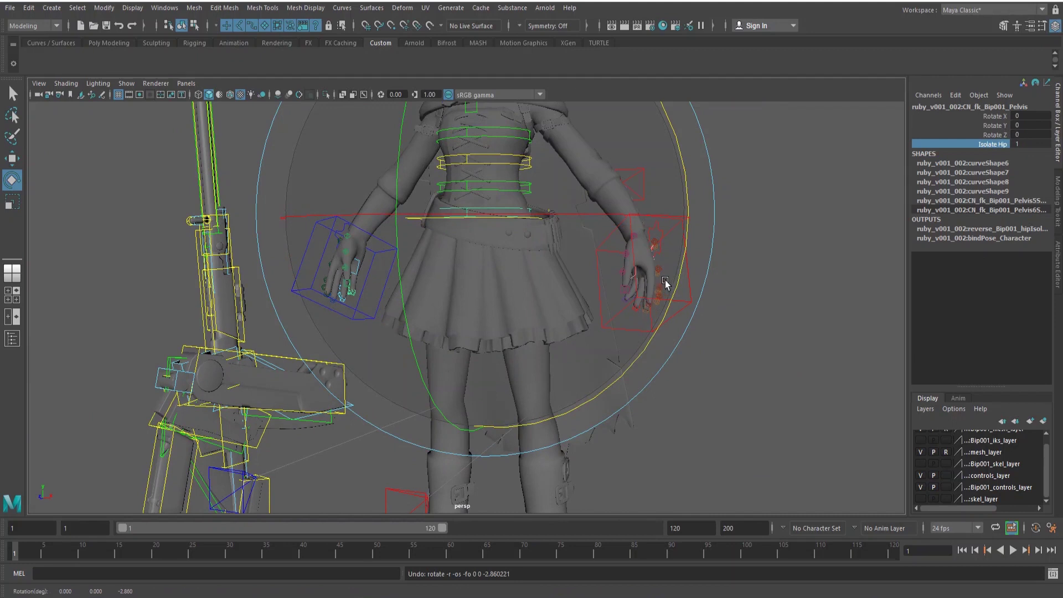
Hide the rig control curves in the viewport and frame the character with the weapon.
{"action": "key", "text": "alt+1"}
{"action": "key", "text": "q"}
{"action": "right_click_drag", "start_coordinate": [676, 271], "coordinate": [629, 197], "text": "alt"}
{"action": "middle_click_drag", "start_coordinate": [629, 197], "coordinate": [617, 359], "text": "alt"}
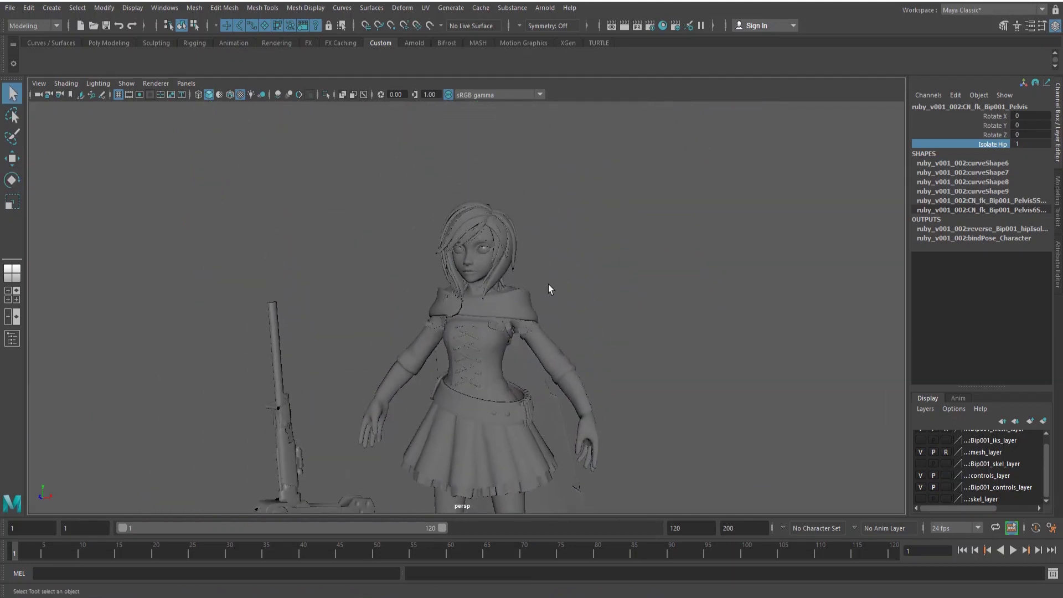
{"action": "key", "text": "alt+1"}
{"action": "key", "text": "alt+1"}
{"action": "right_click_drag", "start_coordinate": [582, 322], "coordinate": [553, 311], "text": "alt"}
{"action": "middle_click_drag", "start_coordinate": [553, 311], "coordinate": [573, 216], "text": "alt"}
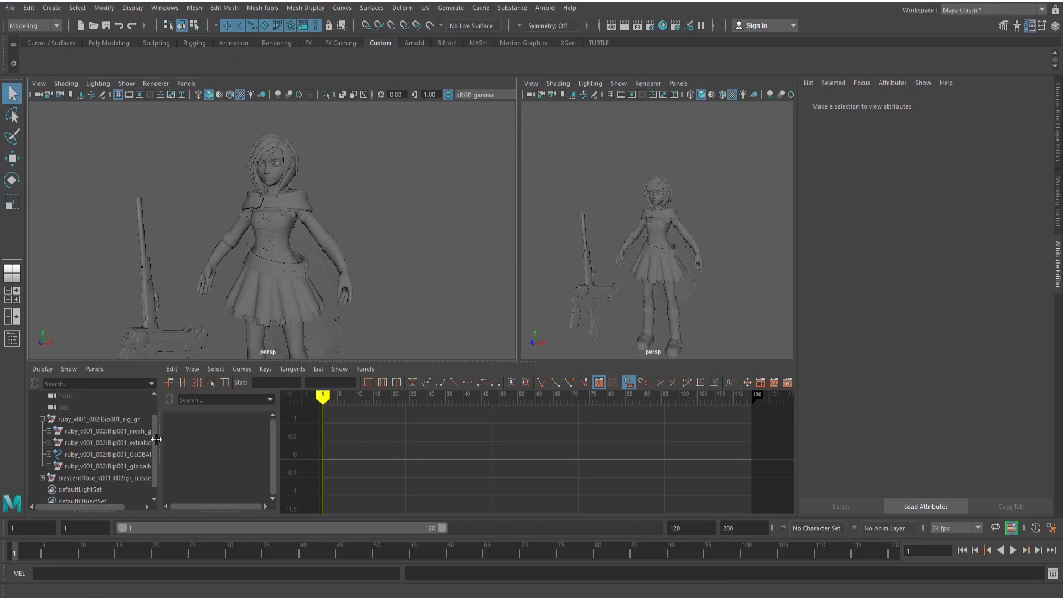
Expand the character's Bip001_mesh_gr group, select mesh_rubyHair, and frame it in the views.
{"action": "left_click_drag", "start_coordinate": [161, 439], "coordinate": [178, 439]}
{"action": "left_click", "coordinate": [120, 433]}
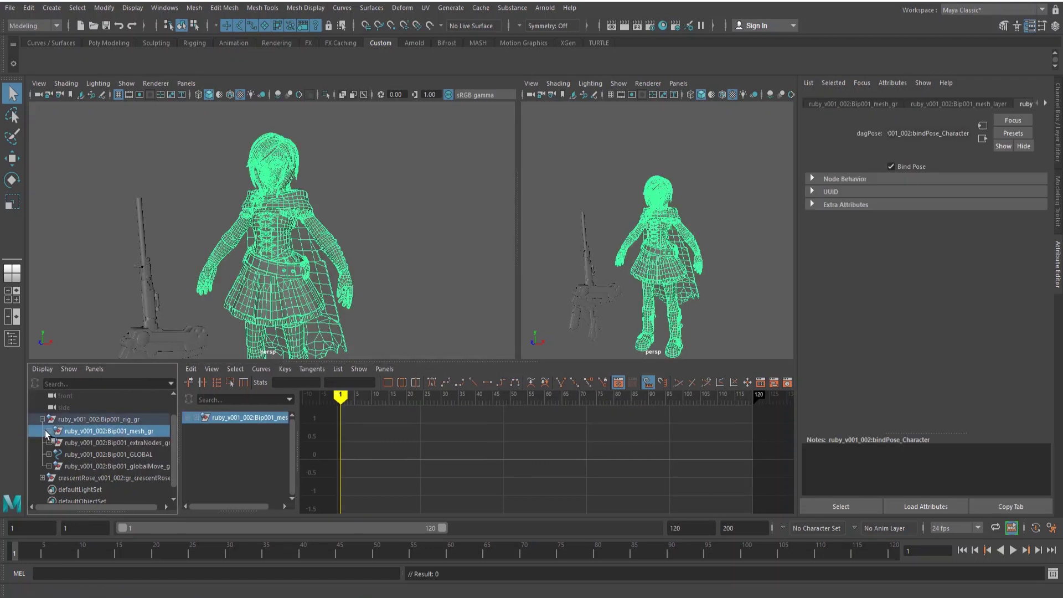
{"action": "left_click", "coordinate": [48, 431]}
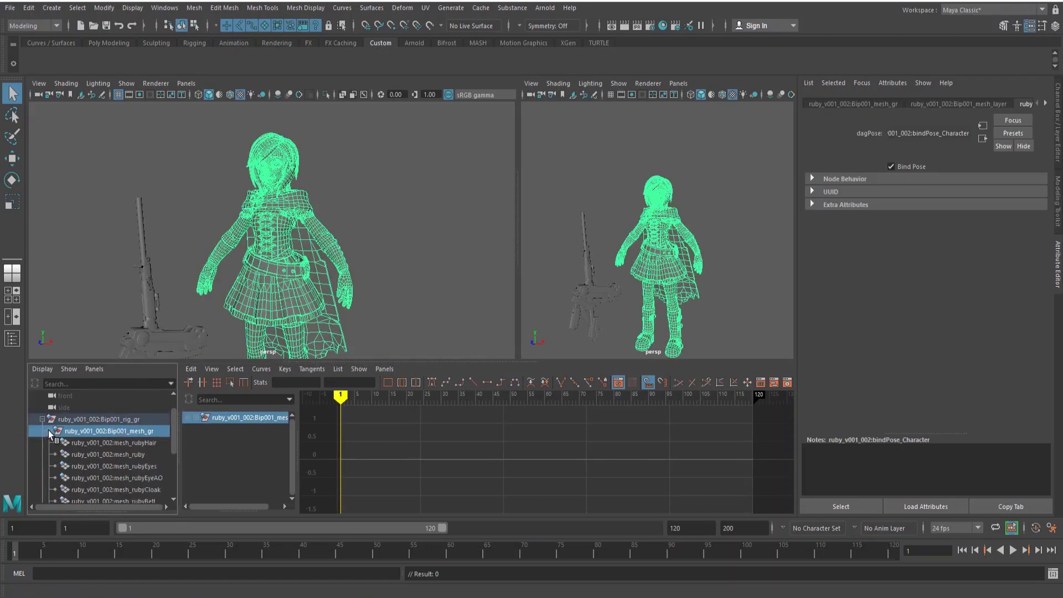
{"action": "left_click", "coordinate": [137, 443]}
{"action": "key", "text": "shift+f"}
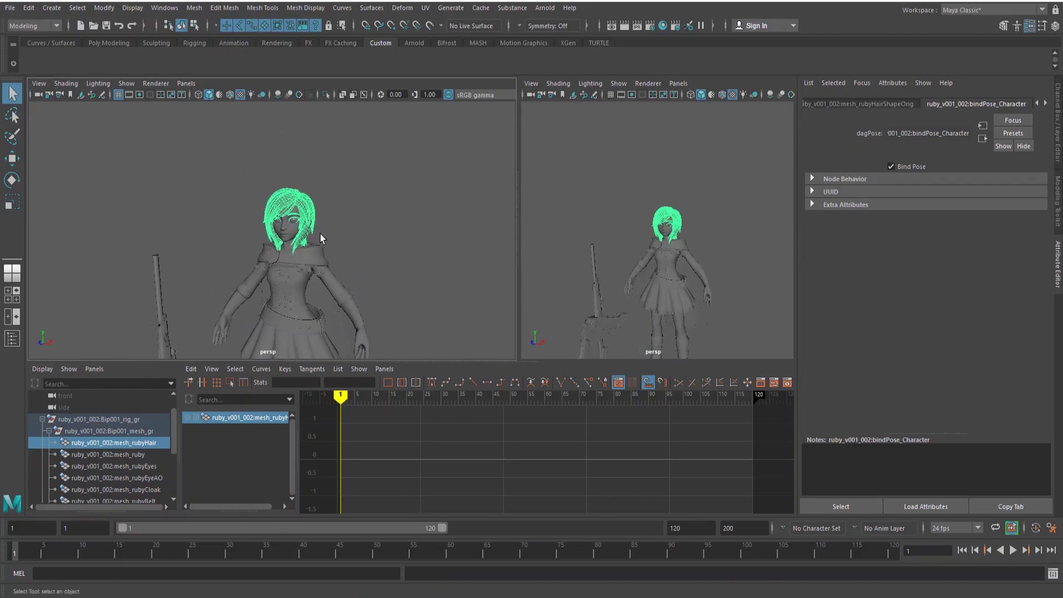
Open the file texture node connected to the Color of the hair's mat_hair material.
{"action": "left_click", "coordinate": [1044, 106]}
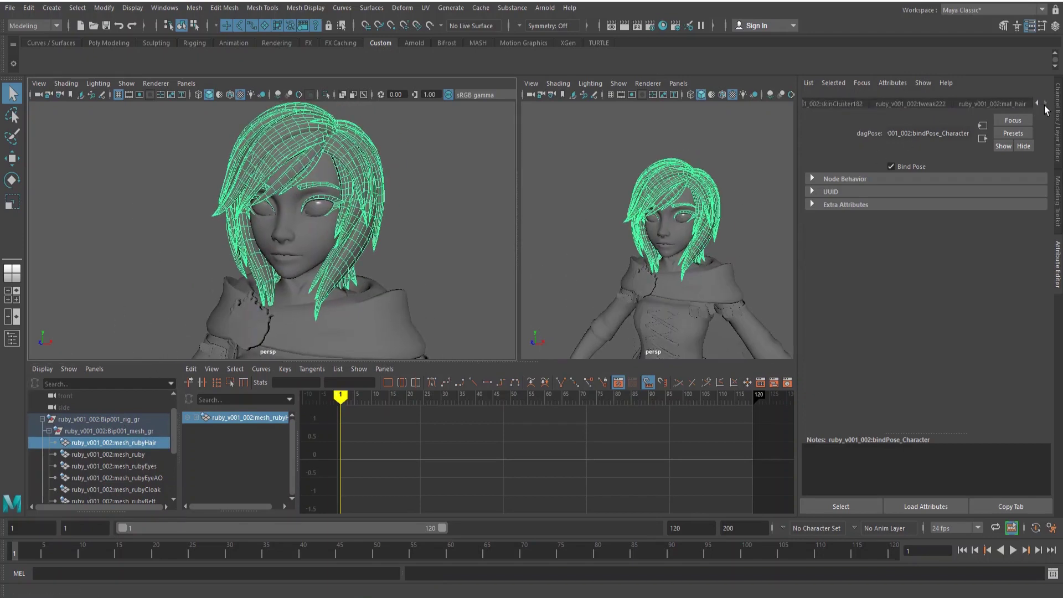
{"action": "left_click", "coordinate": [1015, 104]}
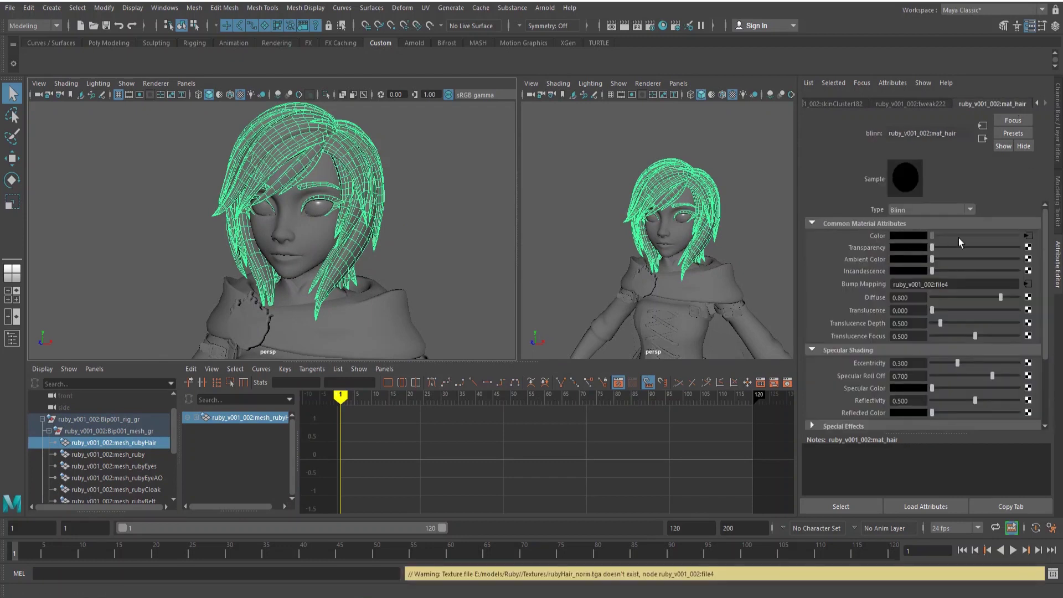
{"action": "left_click", "coordinate": [1028, 236]}
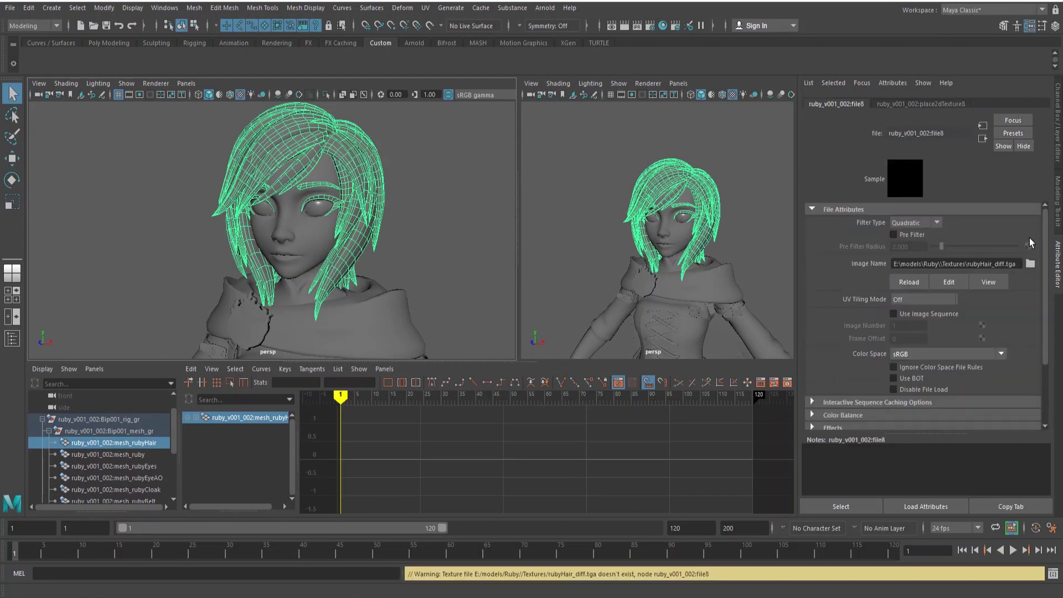
Relink the hair's file texture to rubyHair_diff.tga from the RubyProject\Textures folder and check the textured hair.
{"action": "left_click", "coordinate": [970, 264]}
{"action": "left_click", "coordinate": [1030, 264]}
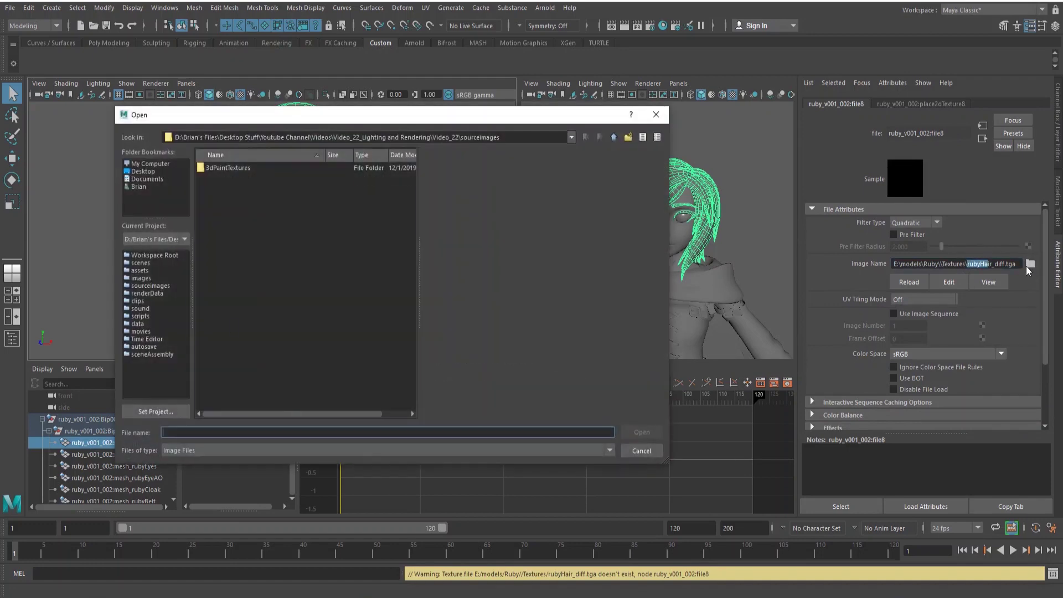
{"action": "double_click", "coordinate": [217, 177]}
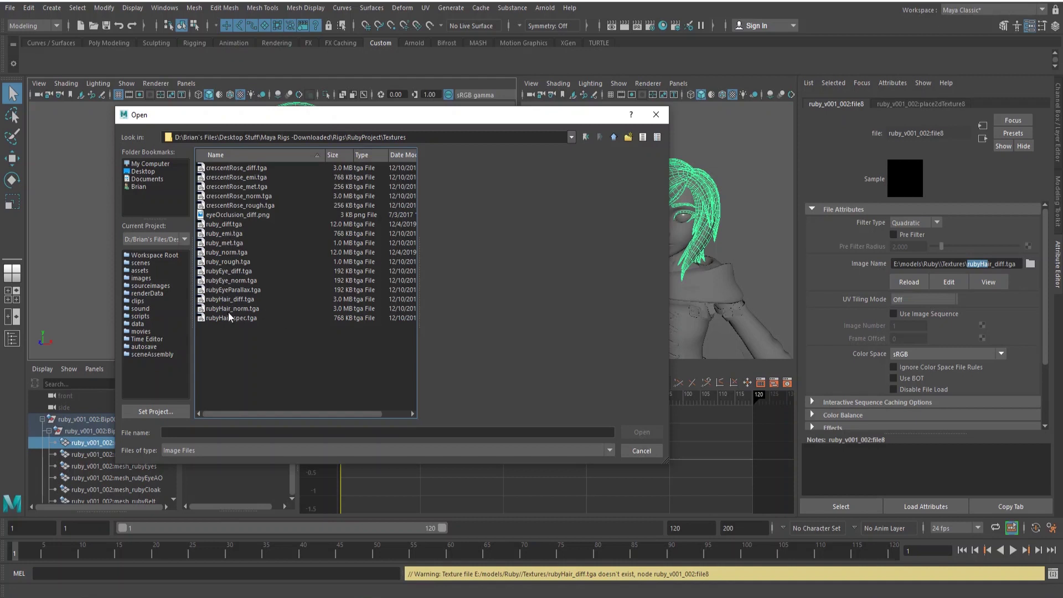
{"action": "left_click", "coordinate": [244, 300]}
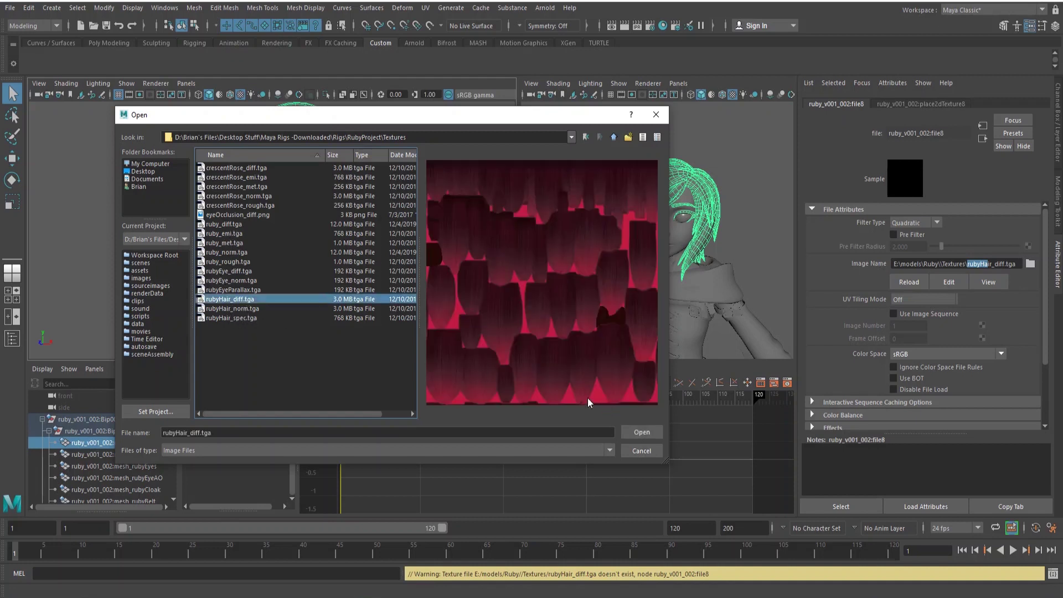
{"action": "left_click", "coordinate": [640, 432]}
{"action": "left_click", "coordinate": [437, 212]}
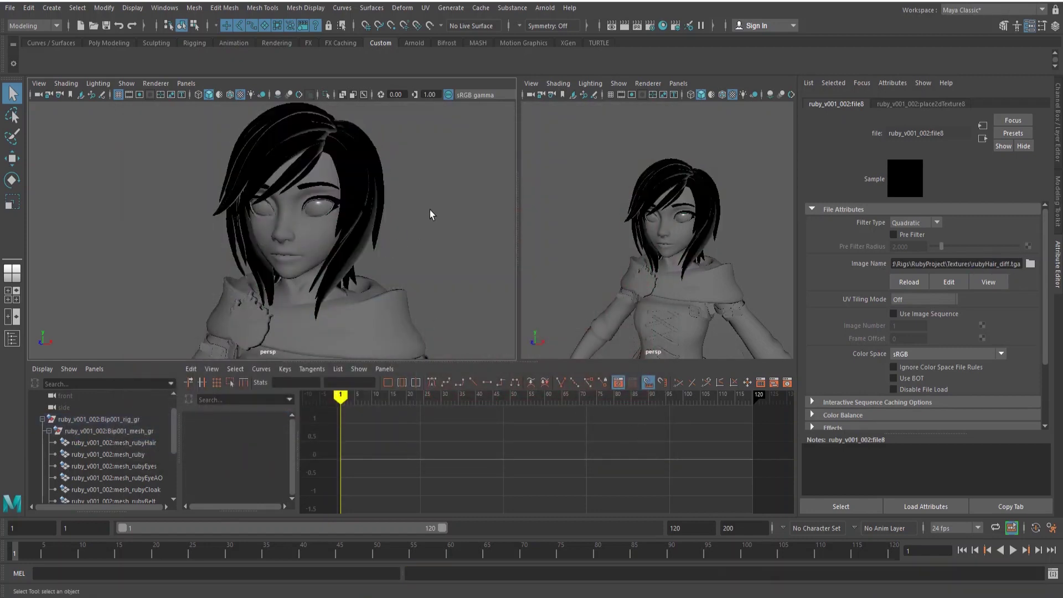
{"action": "middle_click_drag", "start_coordinate": [406, 244], "coordinate": [414, 272], "text": "alt"}
{"action": "left_click_drag", "start_coordinate": [414, 272], "coordinate": [312, 277], "text": "alt"}
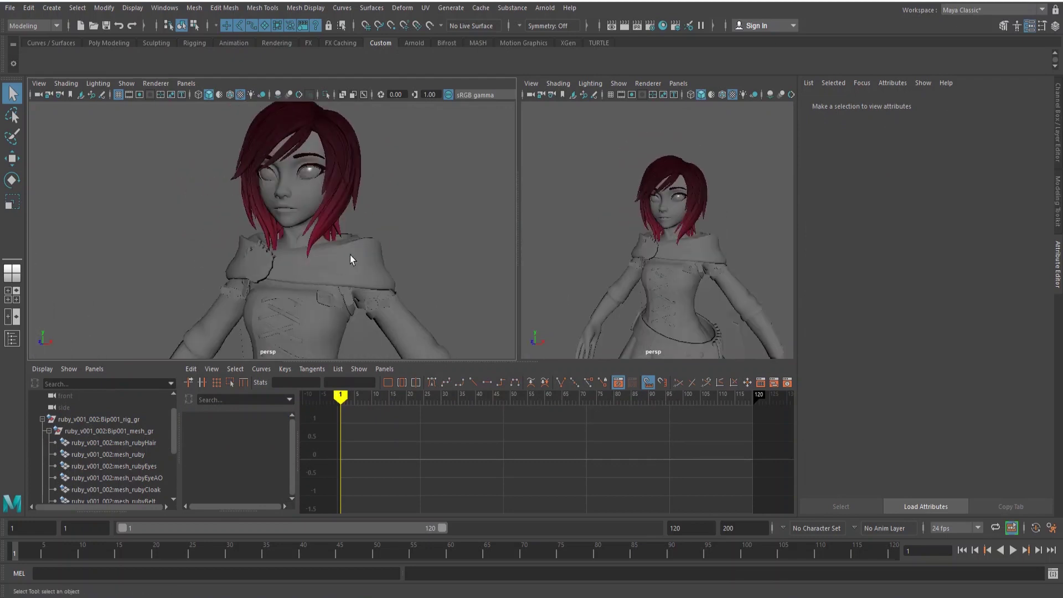
Relink the Color file texture of mesh_ruby's mat_ruby material to ruby_diff.tga.
{"action": "left_click", "coordinate": [120, 456]}
{"action": "key", "text": "f"}
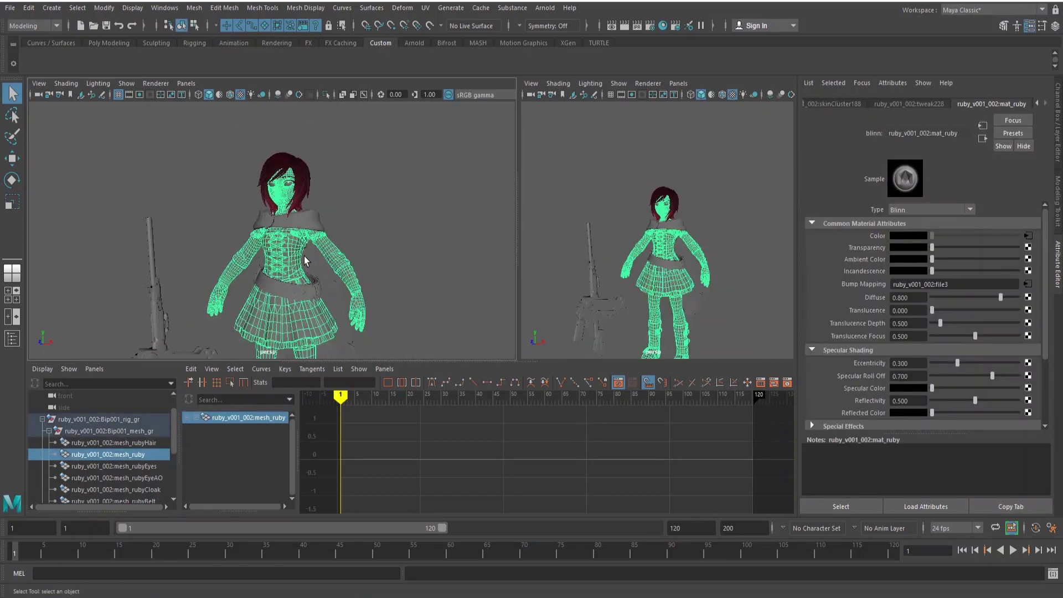
{"action": "left_click", "coordinate": [1029, 235]}
{"action": "left_click", "coordinate": [1030, 264]}
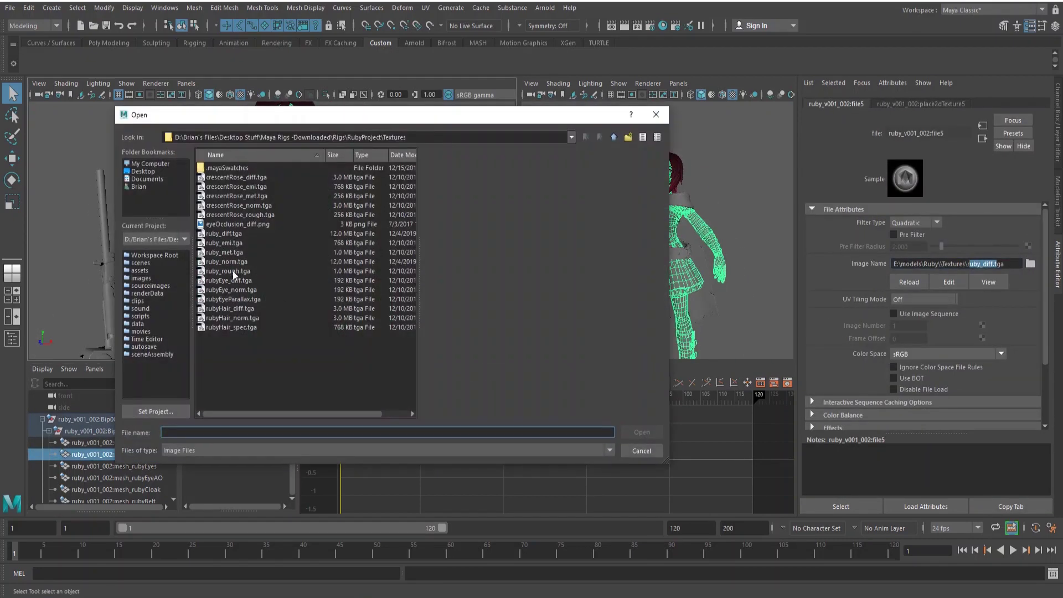
{"action": "left_click", "coordinate": [235, 234]}
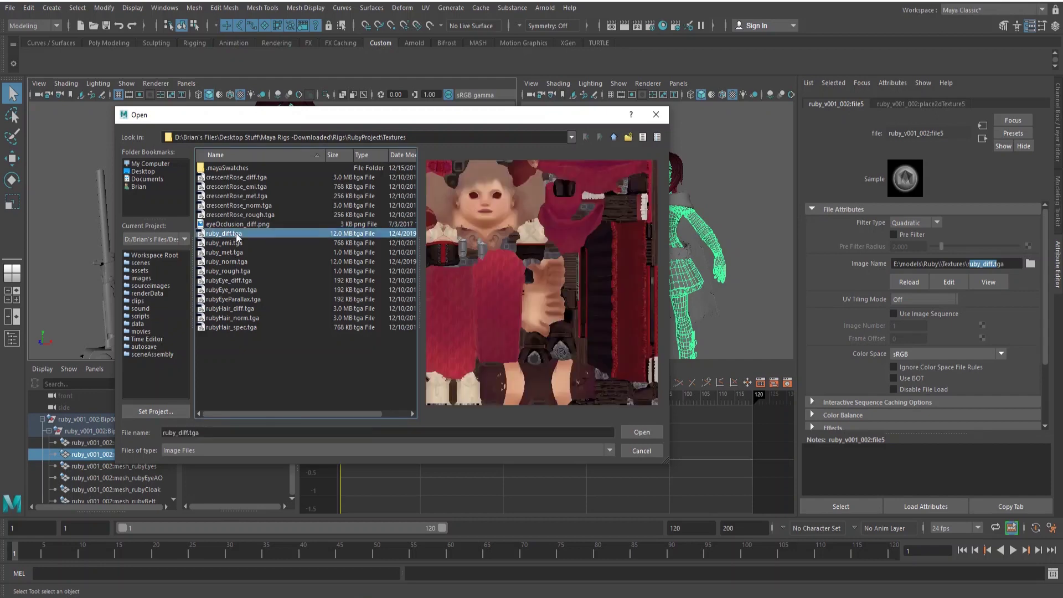
{"action": "left_click", "coordinate": [643, 432]}
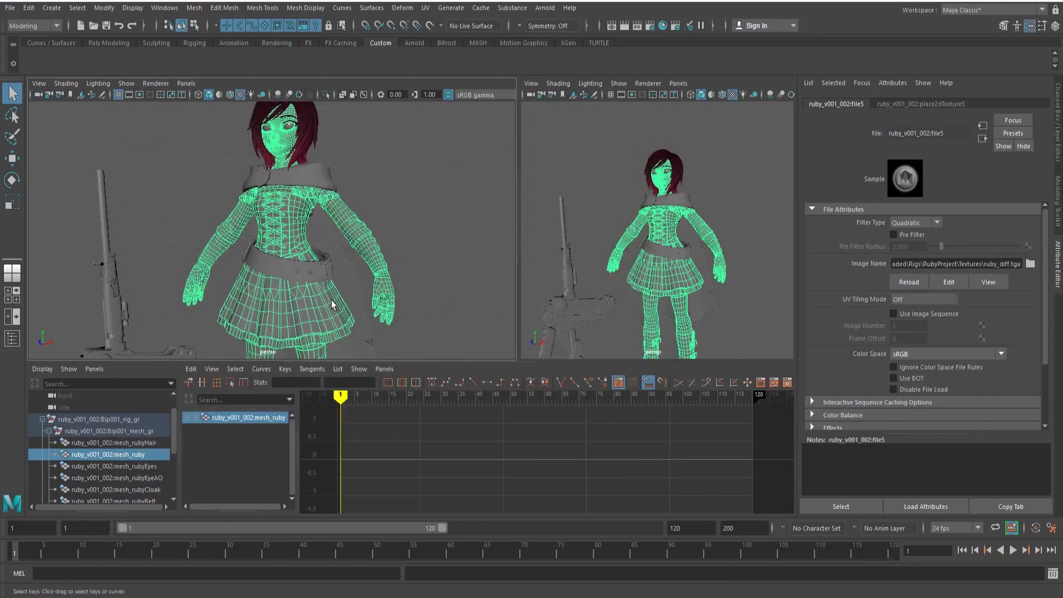
{"action": "left_click", "coordinate": [379, 162]}
Examine the textured character from several angles, from the outfit up to the face and eyes.
{"action": "middle_click_drag", "start_coordinate": [393, 214], "coordinate": [314, 198], "text": "alt"}
{"action": "scroll", "coordinate": [330, 224], "scroll_direction": "up", "scroll_amount": 8}
{"action": "left_click_drag", "start_coordinate": [302, 250], "coordinate": [407, 244], "text": "alt"}
{"action": "middle_click_drag", "start_coordinate": [390, 194], "coordinate": [387, 340], "text": "alt"}
{"action": "middle_click_drag", "start_coordinate": [395, 207], "coordinate": [397, 338], "text": "alt"}
{"action": "scroll", "coordinate": [397, 277], "scroll_direction": "down", "scroll_amount": 3}
{"action": "middle_click_drag", "start_coordinate": [398, 263], "coordinate": [396, 355], "text": "alt"}
{"action": "middle_click_drag", "start_coordinate": [387, 249], "coordinate": [382, 389], "text": "alt"}
{"action": "middle_click_drag", "start_coordinate": [381, 199], "coordinate": [376, 309], "text": "alt"}
{"action": "left_click_drag", "start_coordinate": [376, 309], "coordinate": [285, 289], "text": "alt"}
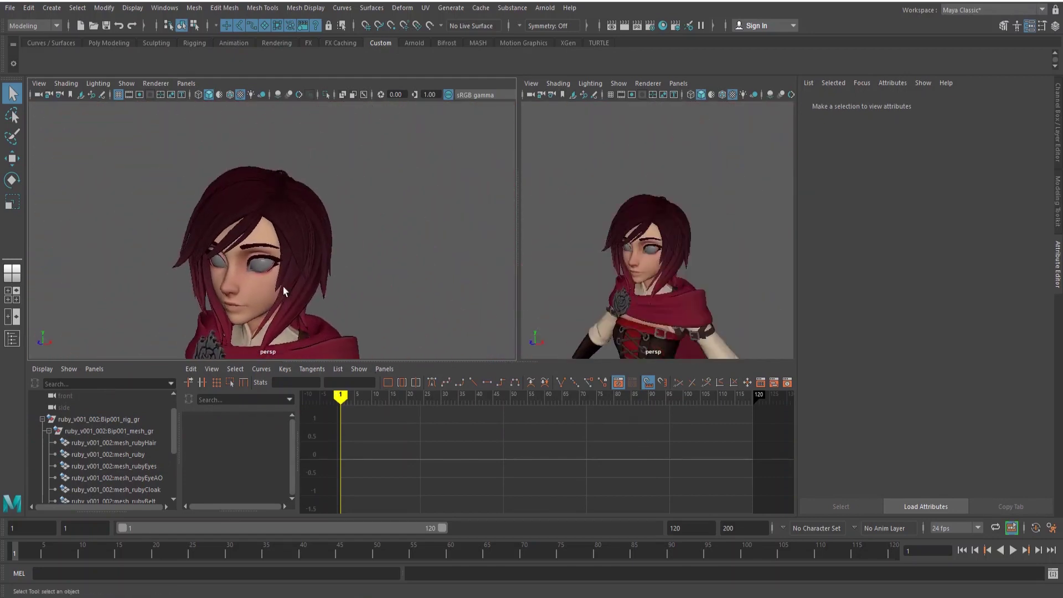
{"action": "scroll", "coordinate": [285, 289], "scroll_direction": "up", "scroll_amount": 4}
{"action": "middle_click_drag", "start_coordinate": [310, 250], "coordinate": [330, 228], "text": "alt"}
{"action": "left_click_drag", "start_coordinate": [330, 228], "coordinate": [311, 242], "text": "alt"}
{"action": "scroll", "coordinate": [303, 264], "scroll_direction": "down", "scroll_amount": 4}
{"action": "middle_click_drag", "start_coordinate": [311, 242], "coordinate": [318, 278], "text": "alt"}
{"action": "scroll", "coordinate": [318, 279], "scroll_direction": "up", "scroll_amount": 7}
{"action": "scroll", "coordinate": [329, 271], "scroll_direction": "down", "scroll_amount": 2}
Relink the Color file texture of mesh_rubyEyeAO's material to eyeOcclusion_diff.png.
{"action": "scroll", "coordinate": [132, 423], "scroll_direction": "down", "scroll_amount": 3}
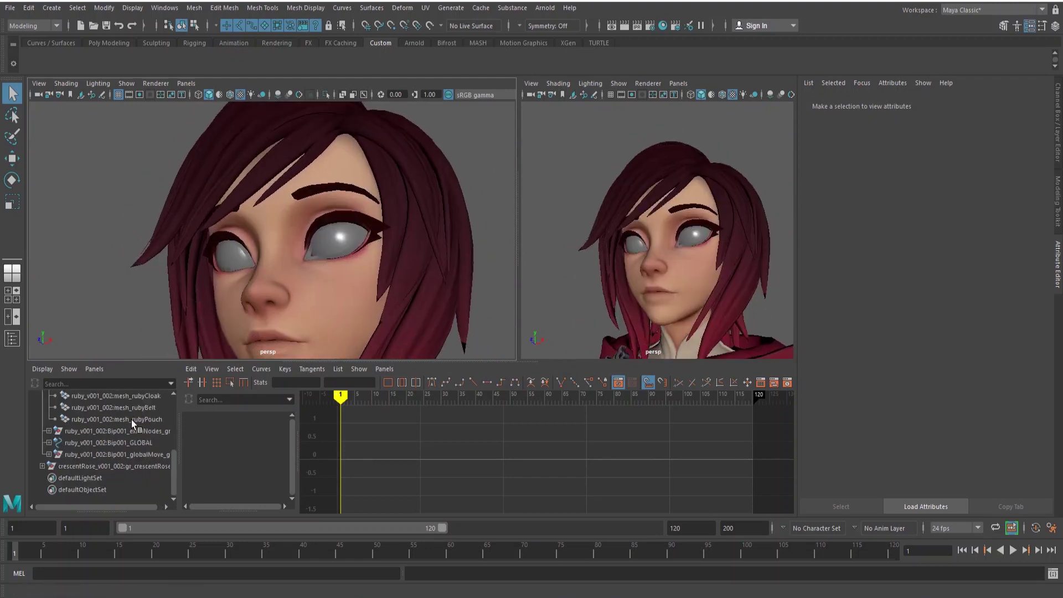
{"action": "scroll", "coordinate": [138, 420], "scroll_direction": "up", "scroll_amount": 1}
{"action": "left_click", "coordinate": [140, 409]}
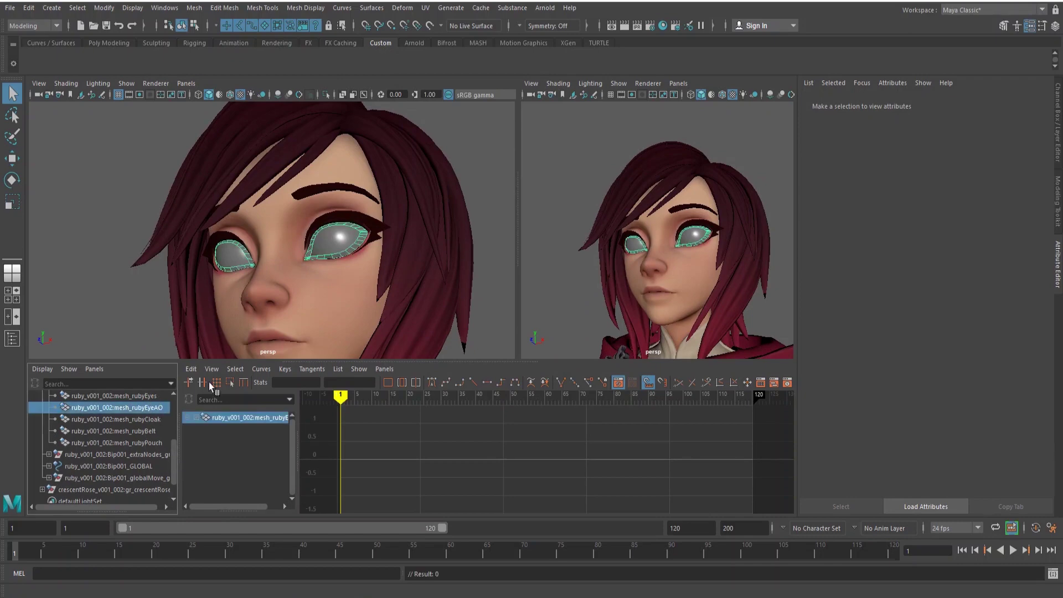
{"action": "left_click", "coordinate": [1028, 236]}
{"action": "left_click", "coordinate": [1029, 264]}
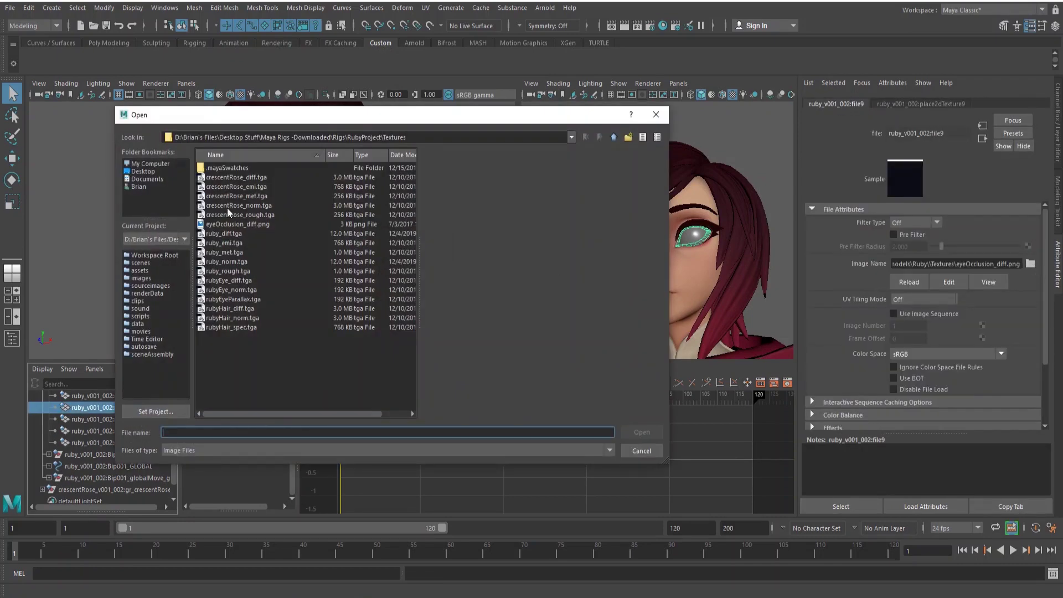
{"action": "left_click", "coordinate": [237, 224]}
{"action": "left_click", "coordinate": [645, 432]}
{"action": "left_click", "coordinate": [493, 299]}
Relink the Color file texture of mesh_rubyEyes' material to rubyEye_diff.tga.
{"action": "left_click", "coordinate": [119, 396]}
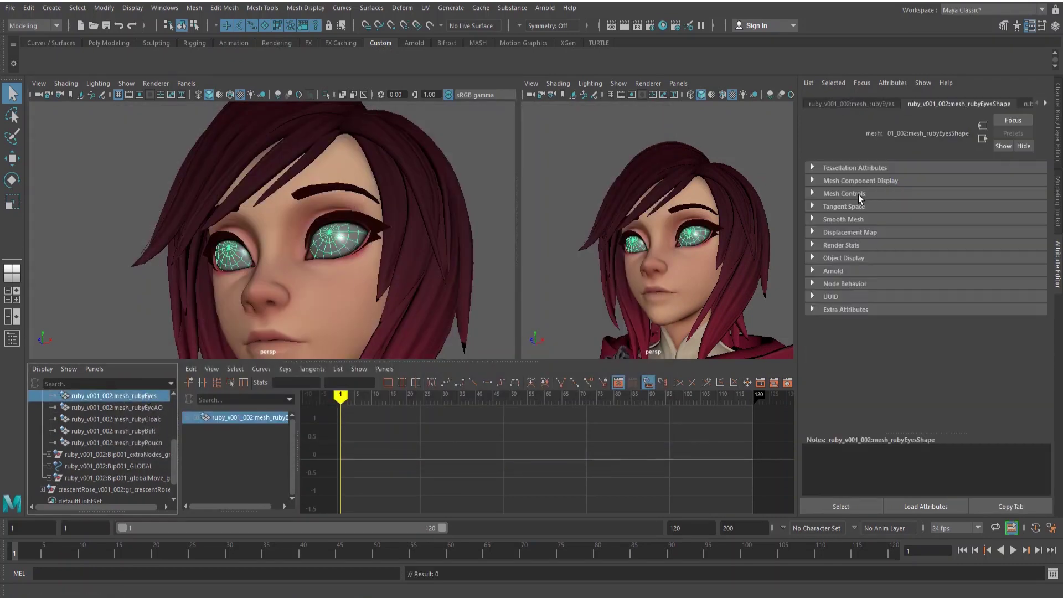
{"action": "left_click", "coordinate": [1046, 104]}
{"action": "left_click", "coordinate": [1046, 103]}
{"action": "left_click", "coordinate": [1046, 103]}
{"action": "left_click", "coordinate": [1046, 103]}
{"action": "left_click", "coordinate": [994, 104]}
{"action": "left_click", "coordinate": [1028, 236]}
{"action": "left_click", "coordinate": [1029, 264]}
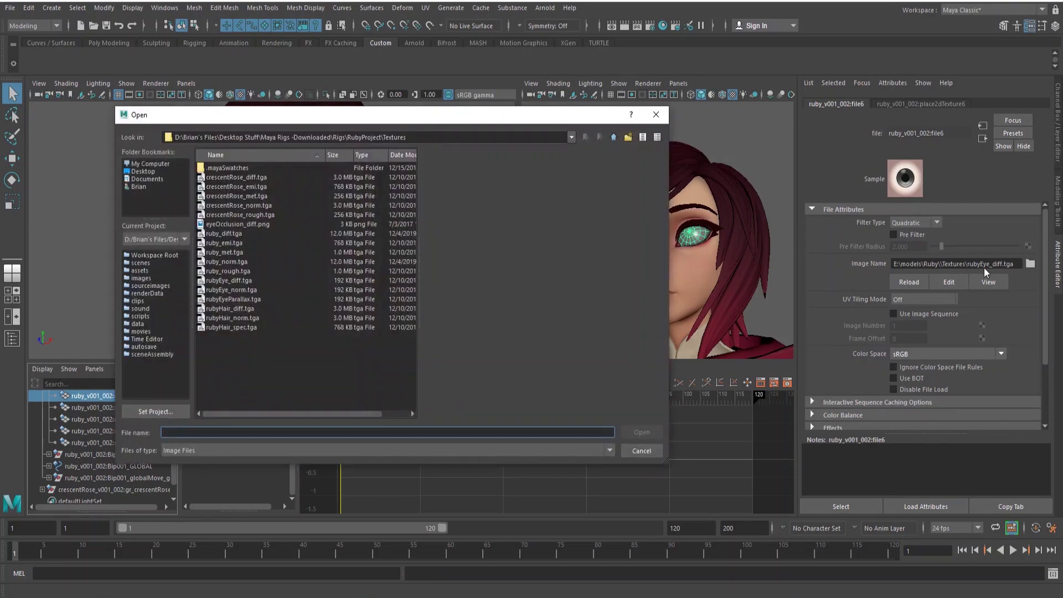
{"action": "left_click", "coordinate": [227, 291]}
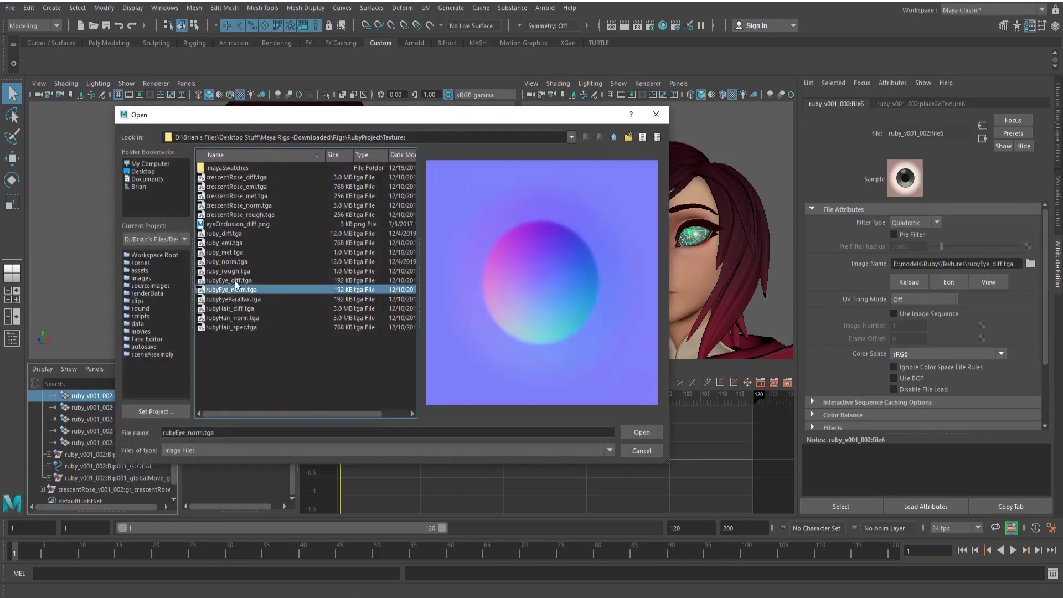
{"action": "left_click", "coordinate": [235, 281]}
{"action": "left_click", "coordinate": [642, 432]}
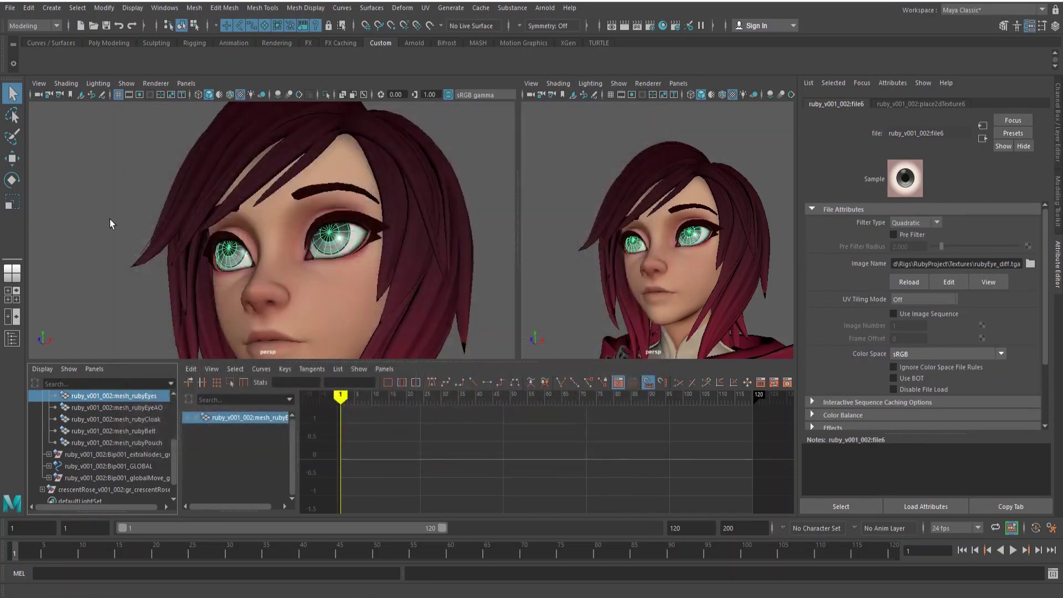
{"action": "left_click", "coordinate": [110, 220]}
Expand the scythe's gr_crescentRose and gr_crescentRoseMesh groups and select mesh_crescentRose.
{"action": "scroll", "coordinate": [278, 309], "scroll_direction": "down", "scroll_amount": 10}
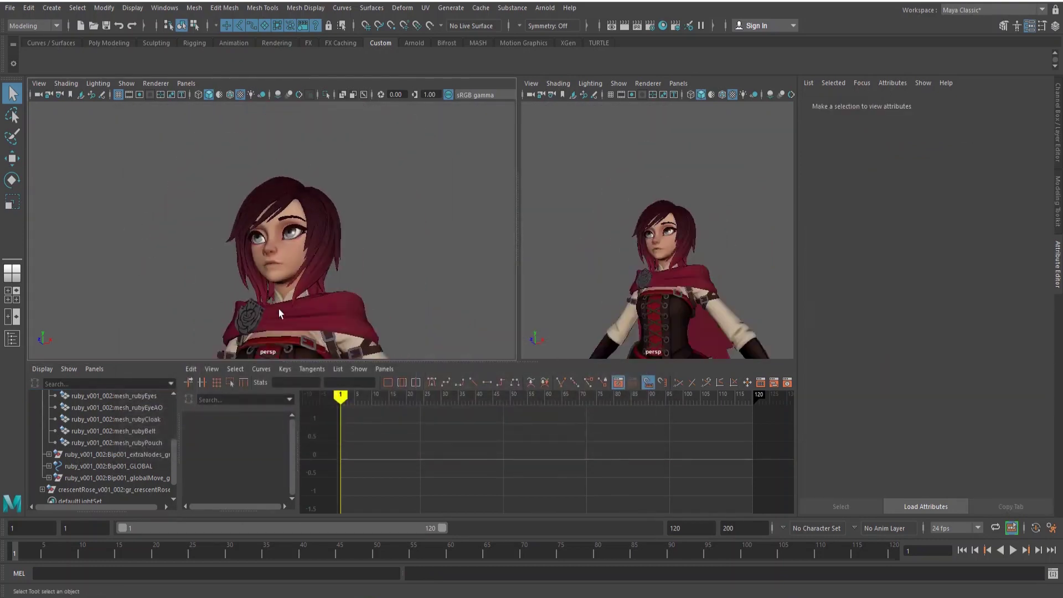
{"action": "middle_click_drag", "start_coordinate": [310, 227], "coordinate": [332, 163], "text": "alt"}
{"action": "left_click_drag", "start_coordinate": [235, 263], "coordinate": [254, 261], "text": "alt"}
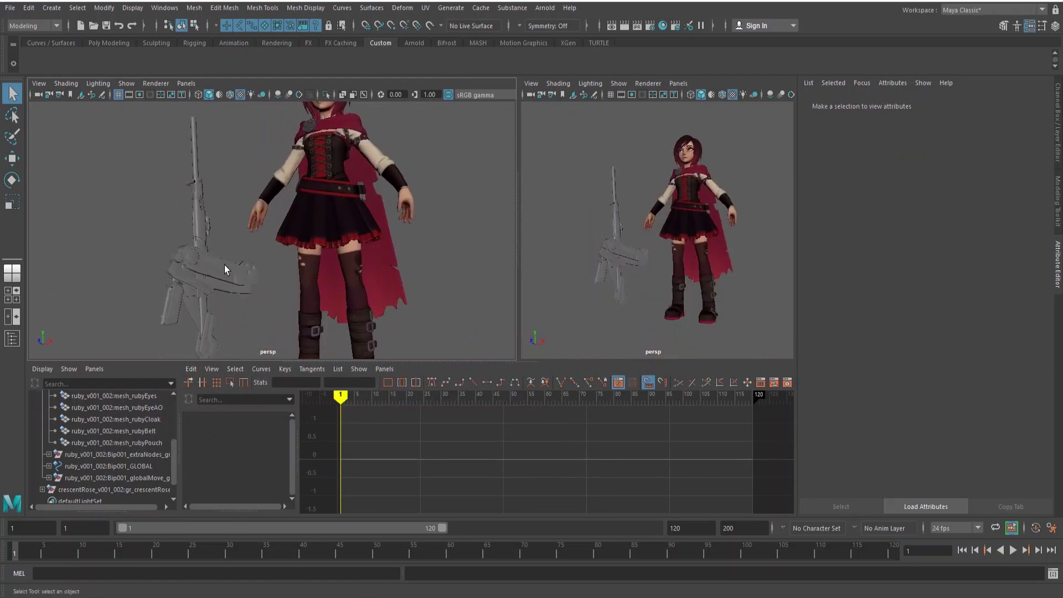
{"action": "mouse_move", "coordinate": [276, 257]}
{"action": "middle_mouse_down", "text": "alt"}
{"action": "mouse_move", "coordinate": [266, 214]}
{"action": "mouse_move", "coordinate": [284, 272]}
{"action": "middle_mouse_up", "text": "alt"}
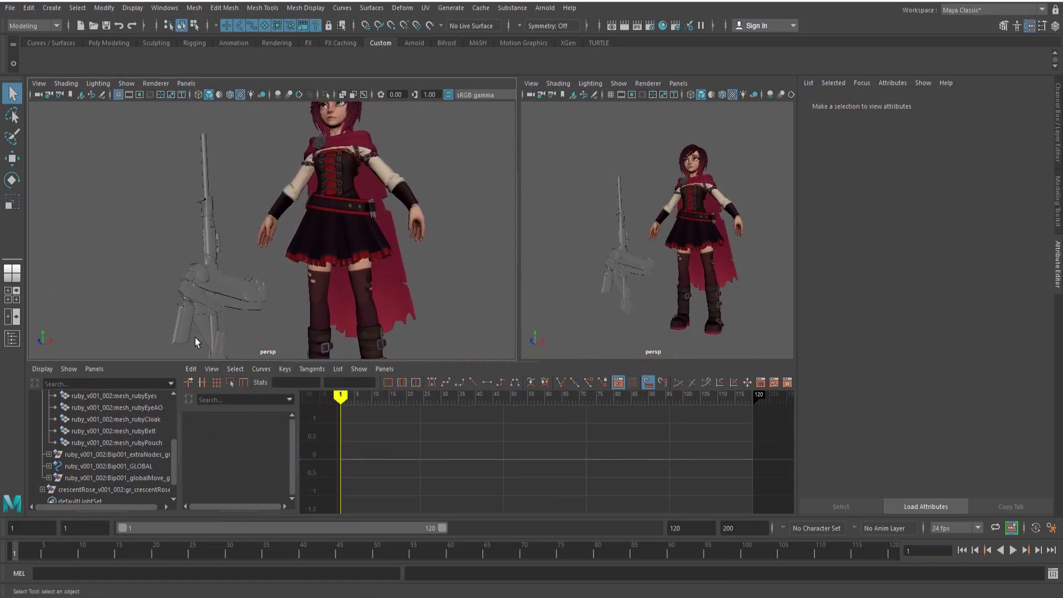
{"action": "scroll", "coordinate": [61, 452], "scroll_direction": "down", "scroll_amount": 1}
{"action": "left_click", "coordinate": [44, 465]}
{"action": "scroll", "coordinate": [103, 431], "scroll_direction": "down", "scroll_amount": 1}
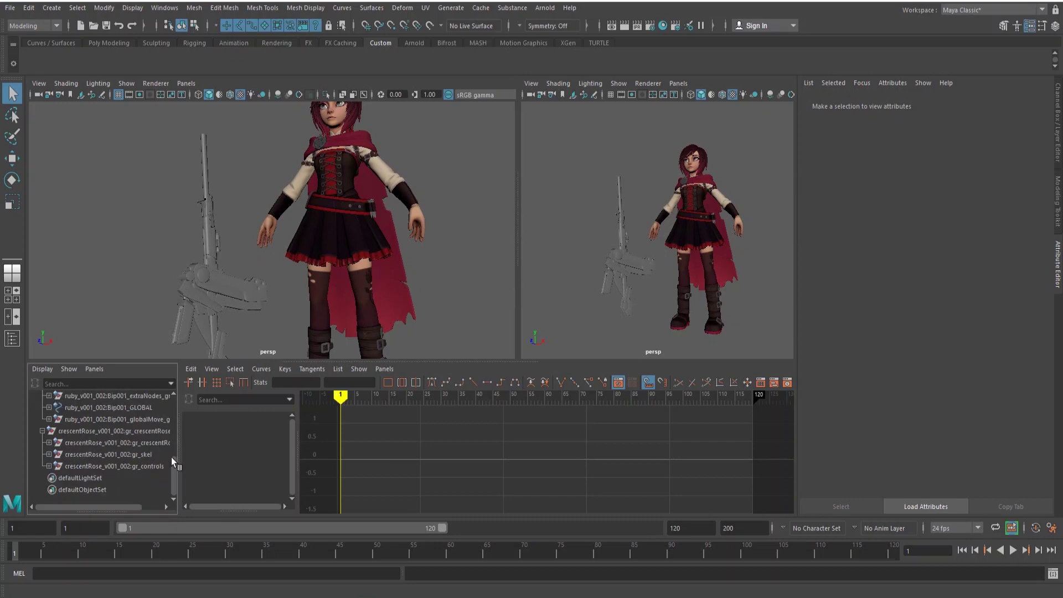
{"action": "left_click_drag", "start_coordinate": [174, 457], "coordinate": [221, 454]}
{"action": "left_click", "coordinate": [169, 442]}
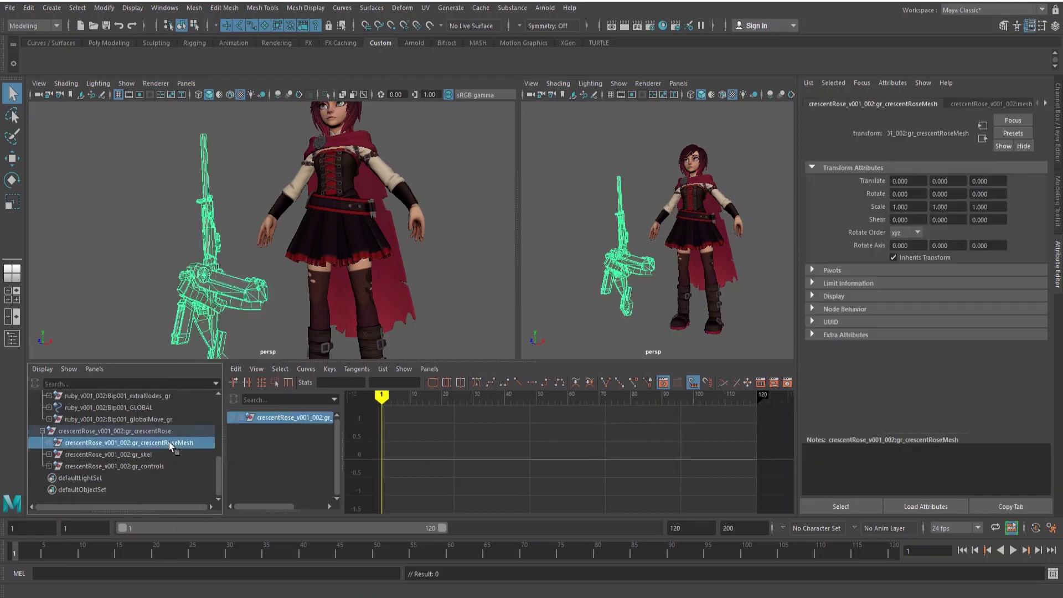
{"action": "left_click", "coordinate": [48, 443]}
{"action": "left_click", "coordinate": [105, 454]}
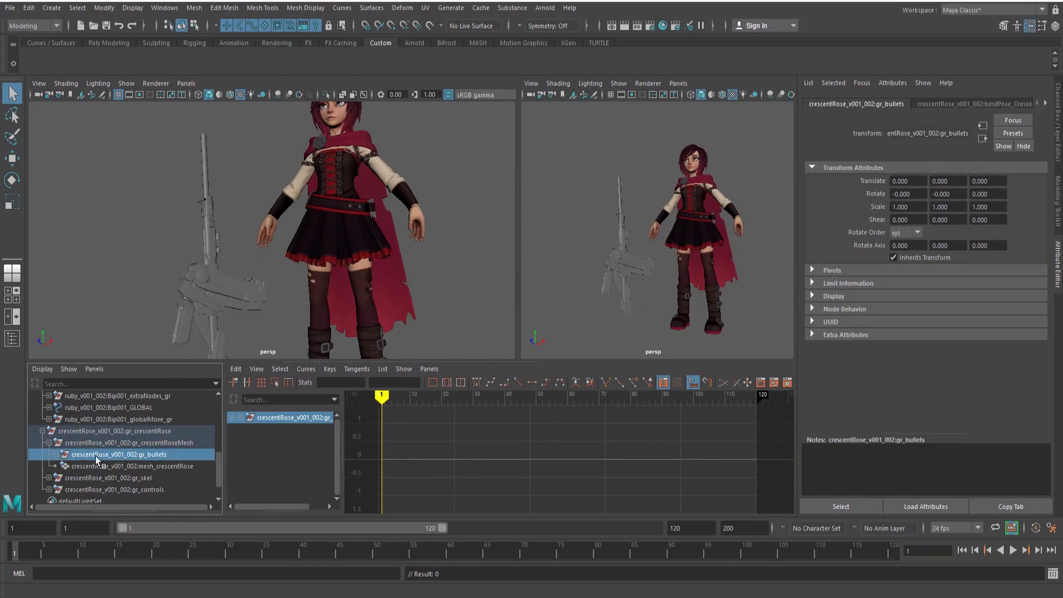
{"action": "left_click", "coordinate": [98, 466]}
{"action": "middle_click_drag", "start_coordinate": [202, 318], "coordinate": [211, 299], "text": "alt"}
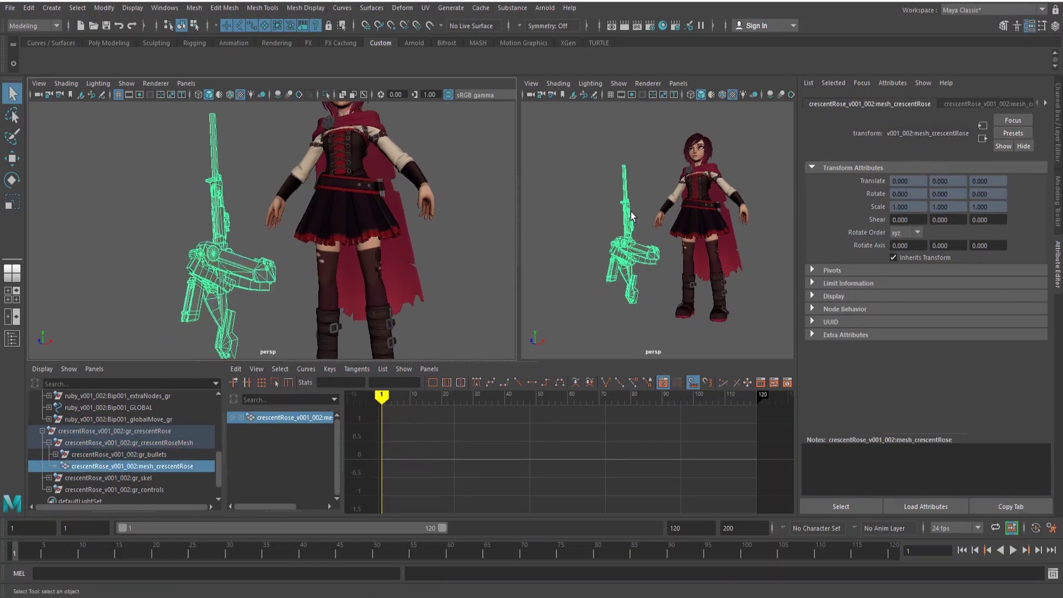
Relink the Color file texture of the scythe's mat_crescentRose material to crescentRose_diff.tga.
{"action": "left_click", "coordinate": [1044, 104]}
{"action": "left_click", "coordinate": [1044, 105]}
{"action": "left_click", "coordinate": [1044, 105]}
{"action": "left_click", "coordinate": [1015, 105]}
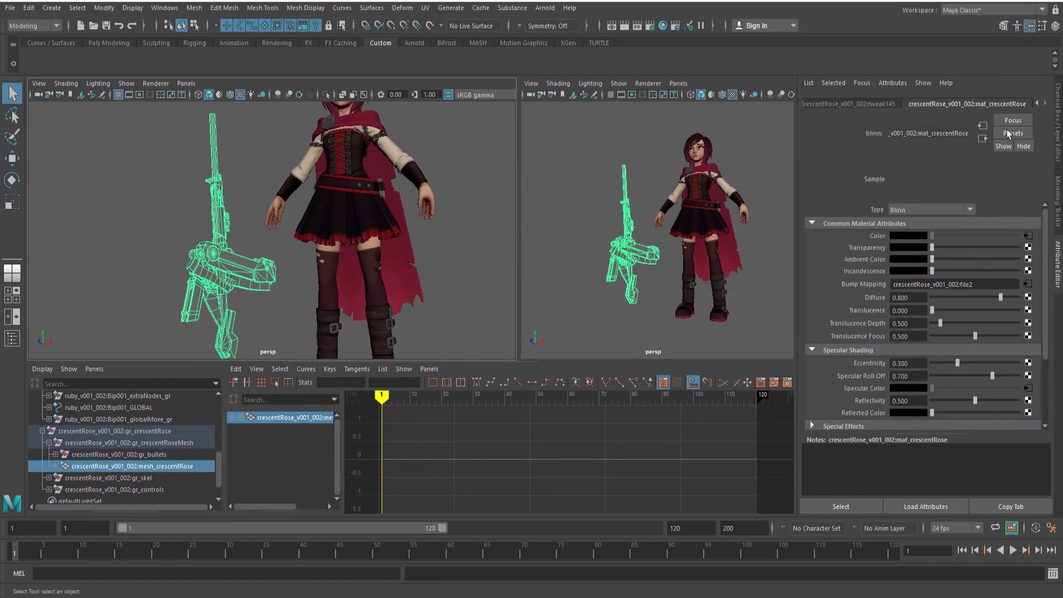
{"action": "left_click", "coordinate": [1028, 236]}
{"action": "left_click", "coordinate": [1031, 264]}
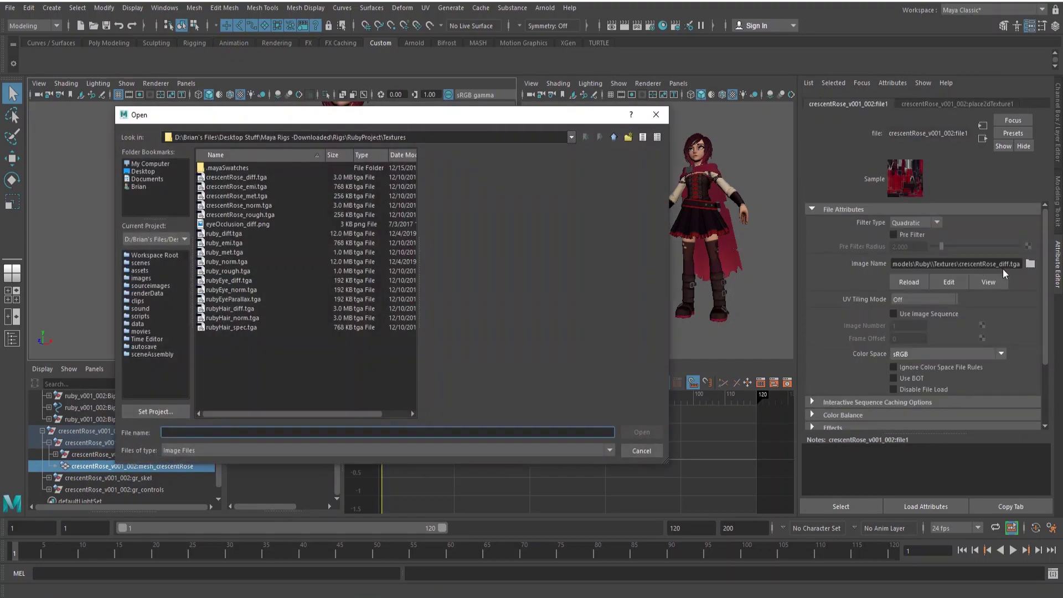
{"action": "left_click", "coordinate": [256, 178]}
{"action": "left_click", "coordinate": [641, 432]}
{"action": "left_click", "coordinate": [315, 288]}
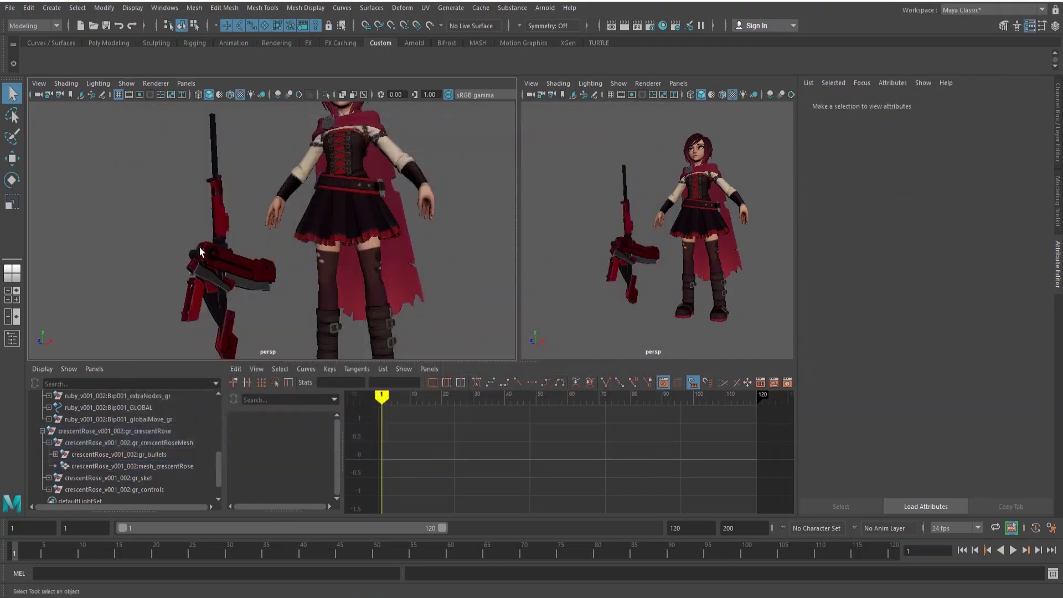
Maximize the perspective view on the character and scythe and show the rig control curves again.
{"action": "middle_click_drag", "start_coordinate": [316, 288], "coordinate": [365, 271], "text": "alt"}
{"action": "right_click_drag", "start_coordinate": [366, 271], "coordinate": [344, 235], "text": "alt"}
{"action": "left_click_drag", "start_coordinate": [343, 235], "coordinate": [354, 266], "text": "alt"}
{"action": "middle_click_drag", "start_coordinate": [354, 266], "coordinate": [310, 244], "text": "alt"}
{"action": "key", "text": "space"}
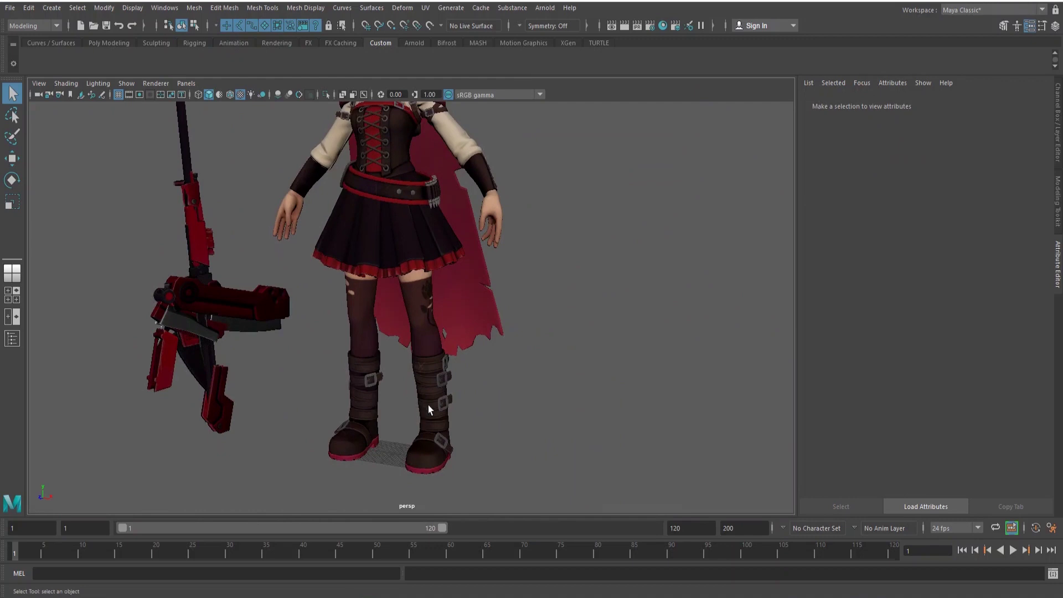
{"action": "key", "text": "alt+1"}
{"action": "right_click_drag", "start_coordinate": [445, 444], "coordinate": [465, 446], "text": "alt"}
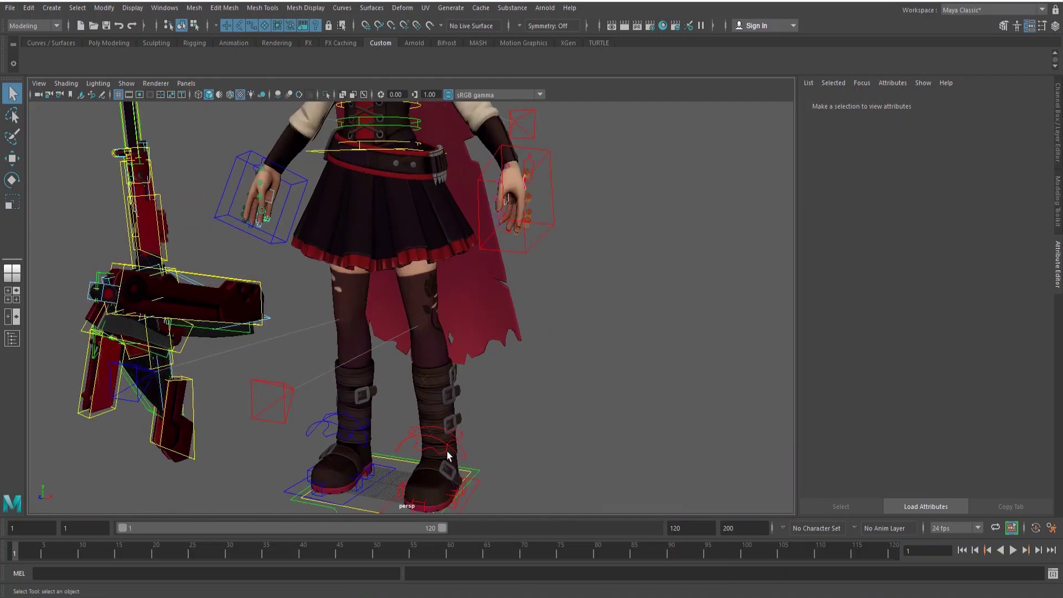
Select the leg and arm settings controls and display their attributes in the Channel Box.
{"action": "left_click", "coordinate": [447, 451]}
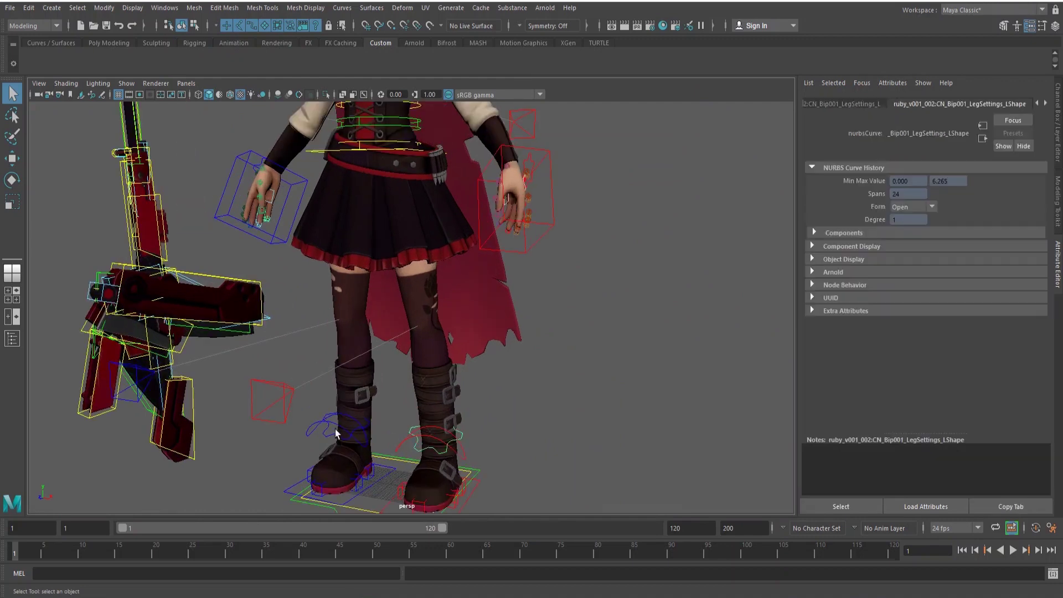
{"action": "left_click", "coordinate": [529, 166]}
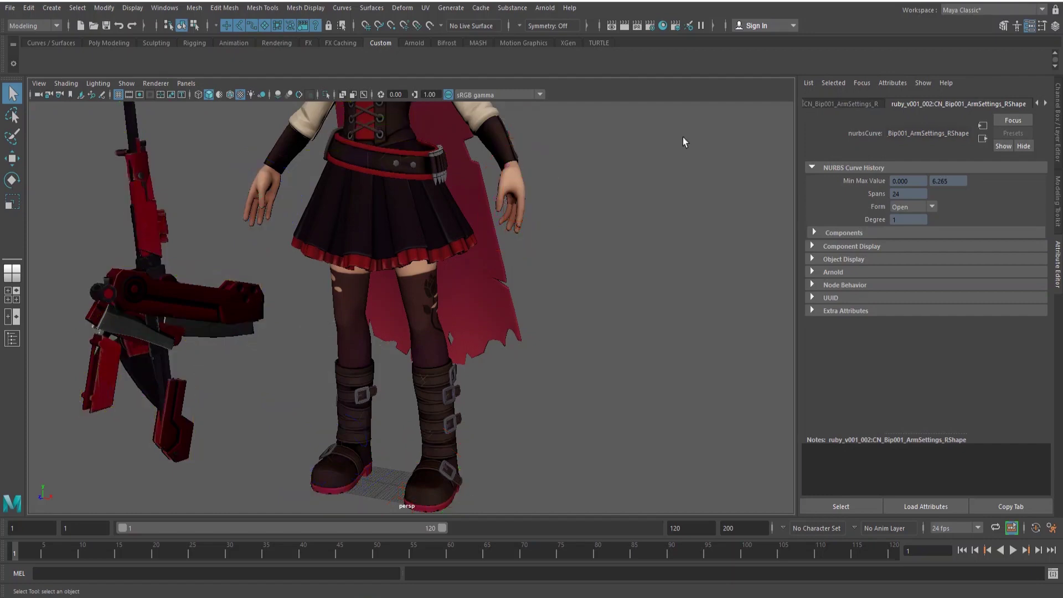
{"action": "key", "text": "ctrl+a"}
Try scrubbing the Fk Ik and Stretch attributes of the selected arm and leg settings controls.
{"action": "left_click", "coordinate": [1001, 116]}
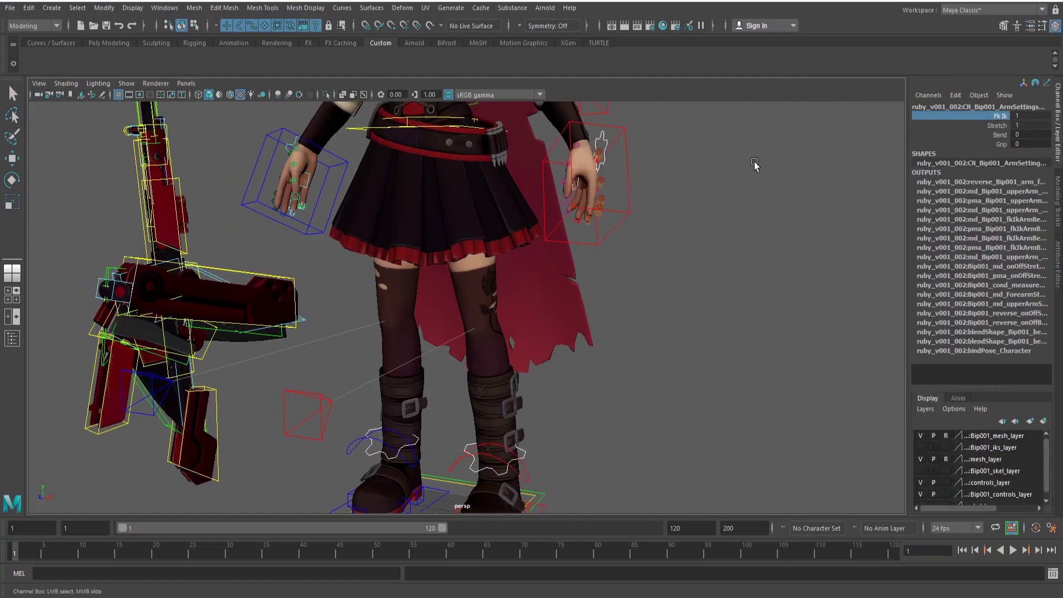
{"action": "scroll", "coordinate": [633, 227], "scroll_direction": "down", "scroll_amount": 3}
{"action": "middle_click_drag", "start_coordinate": [659, 240], "coordinate": [785, 236]}
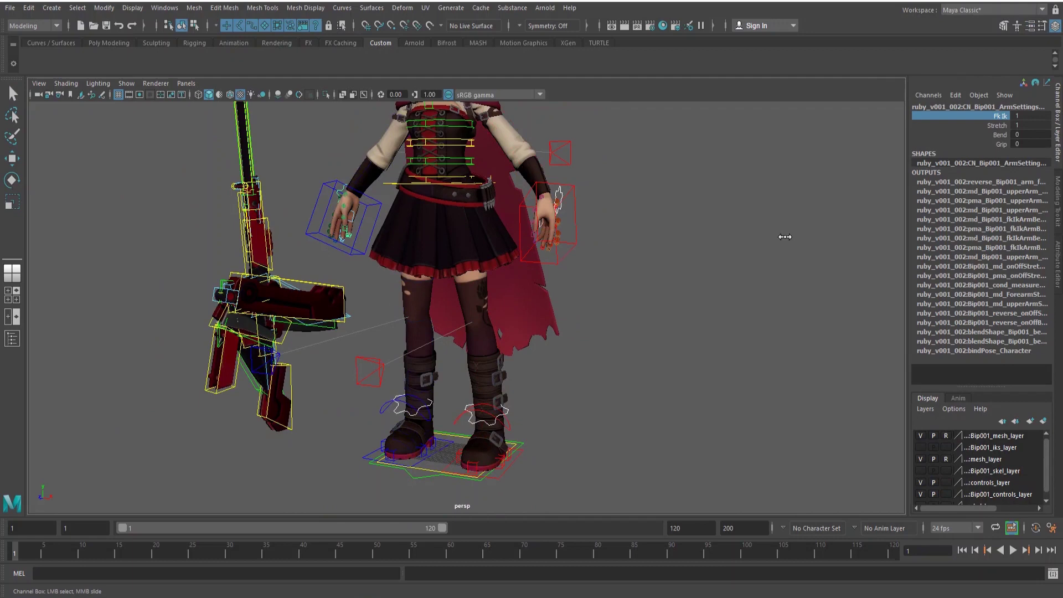
{"action": "left_click", "coordinate": [1002, 126]}
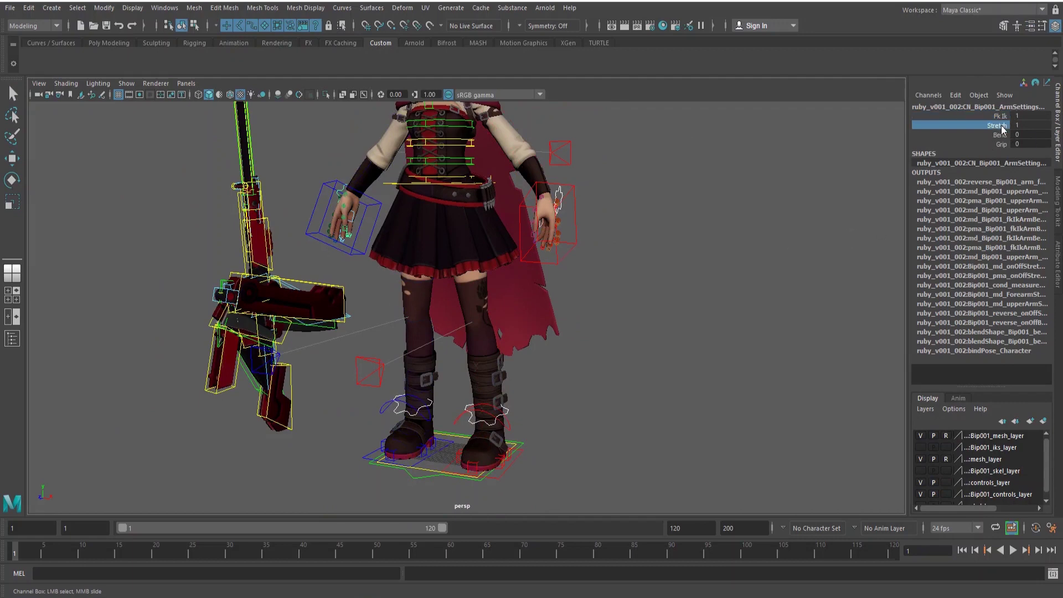
{"action": "middle_click_drag", "start_coordinate": [426, 233], "coordinate": [958, 238]}
{"action": "left_click_drag", "start_coordinate": [705, 268], "coordinate": [622, 305], "text": "alt"}
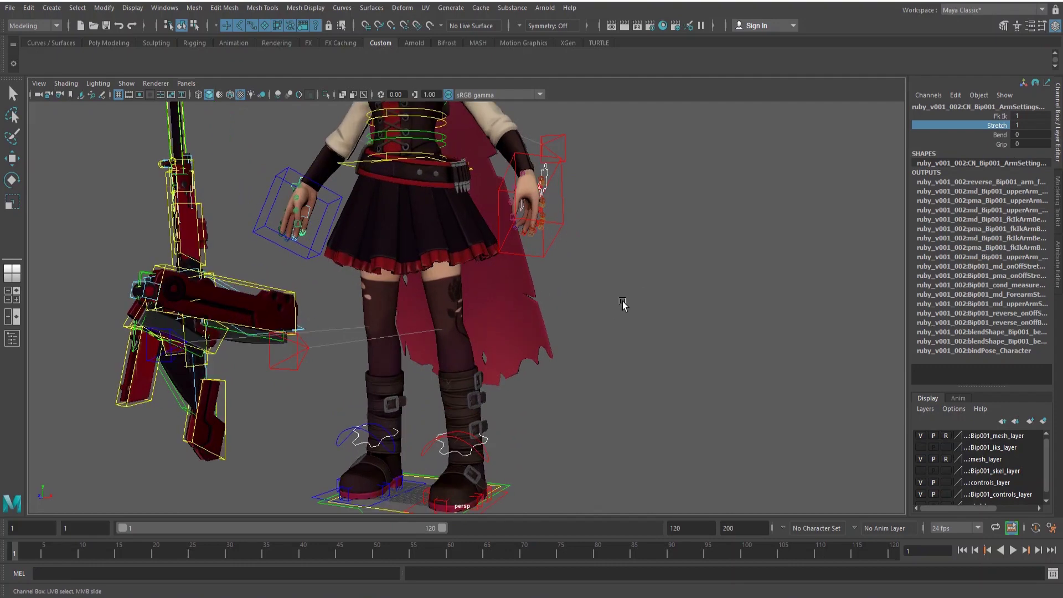
Raise the Bend attribute of the selected arm and leg settings controls, then clear the selection.
{"action": "left_click", "coordinate": [1002, 135]}
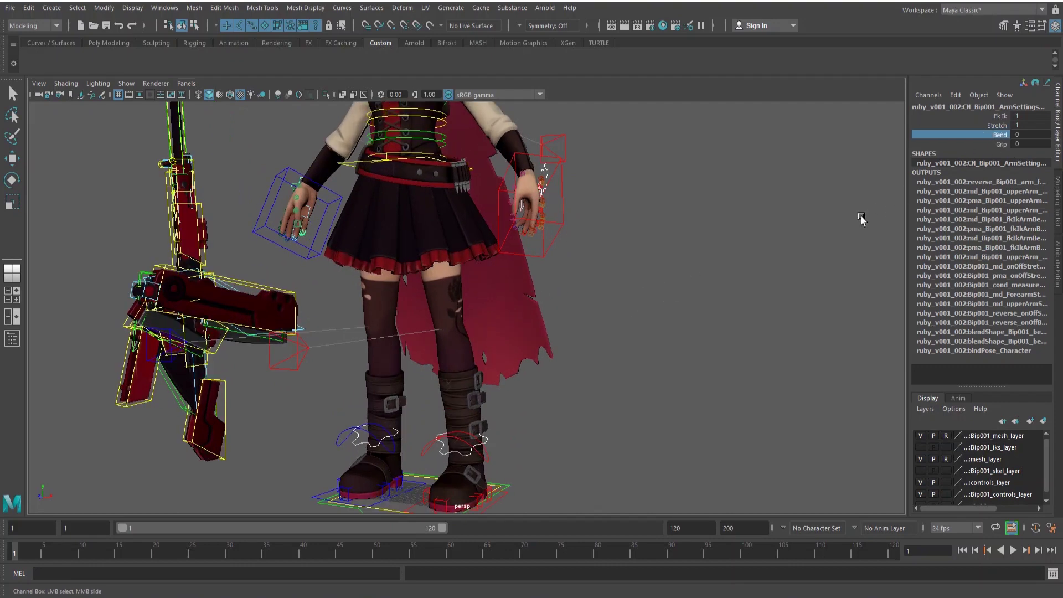
{"action": "middle_click_drag", "start_coordinate": [551, 316], "coordinate": [596, 351]}
{"action": "left_click", "coordinate": [592, 360]}
Inspect the arm and leg bendy controls in wireframe, select the left thigh's bendy control, and restore textured shading.
{"action": "key", "text": "4"}
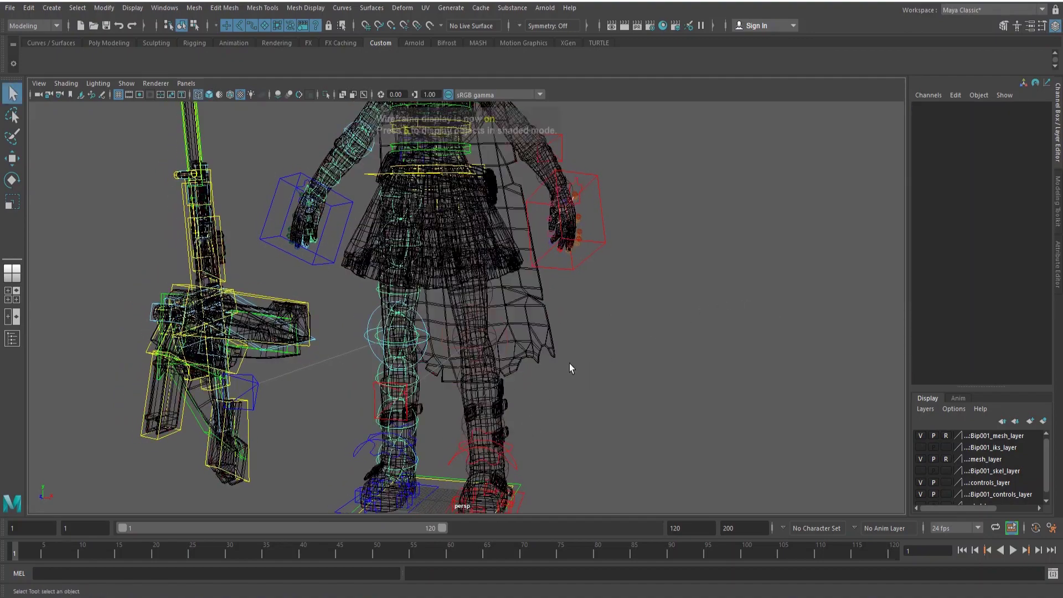
{"action": "middle_click_drag", "start_coordinate": [532, 318], "coordinate": [529, 453], "text": "alt"}
{"action": "left_click", "coordinate": [341, 286]}
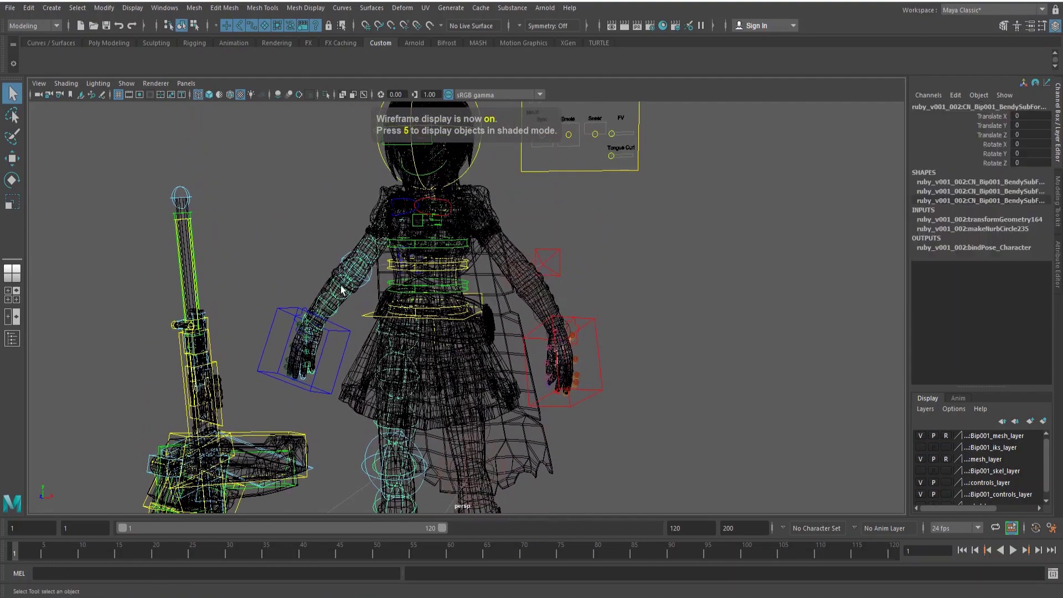
{"action": "left_click_drag", "start_coordinate": [494, 260], "coordinate": [513, 331], "text": "alt"}
{"action": "left_click", "coordinate": [505, 277]}
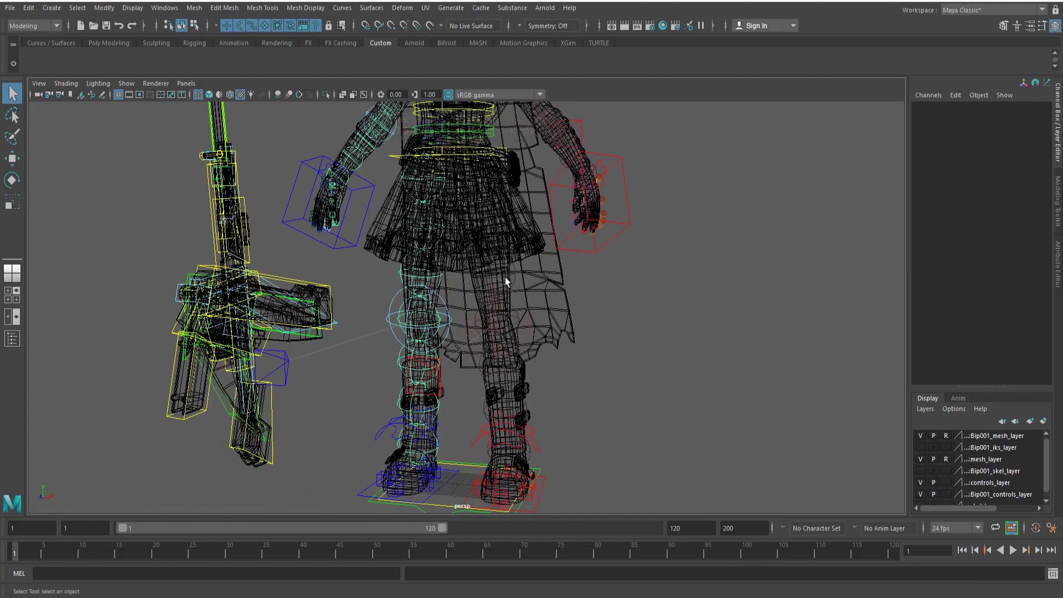
{"action": "left_click", "coordinate": [516, 273]}
{"action": "key", "text": "5"}
{"action": "key", "text": "6"}
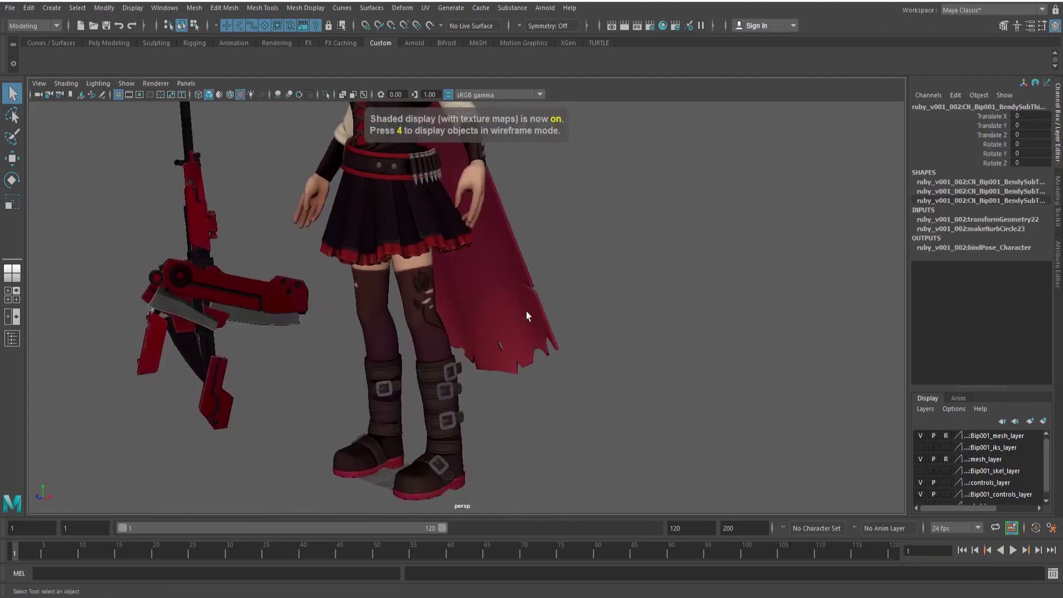
Try moving the left thigh's bendy control about 2 units along Y, viewing the leg from the side.
{"action": "middle_click_drag", "start_coordinate": [526, 311], "coordinate": [486, 313], "text": "alt"}
{"action": "left_click_drag", "start_coordinate": [487, 312], "coordinate": [450, 329], "text": "alt"}
{"action": "key", "text": "w"}
{"action": "left_click_drag", "start_coordinate": [357, 292], "coordinate": [349, 299]}
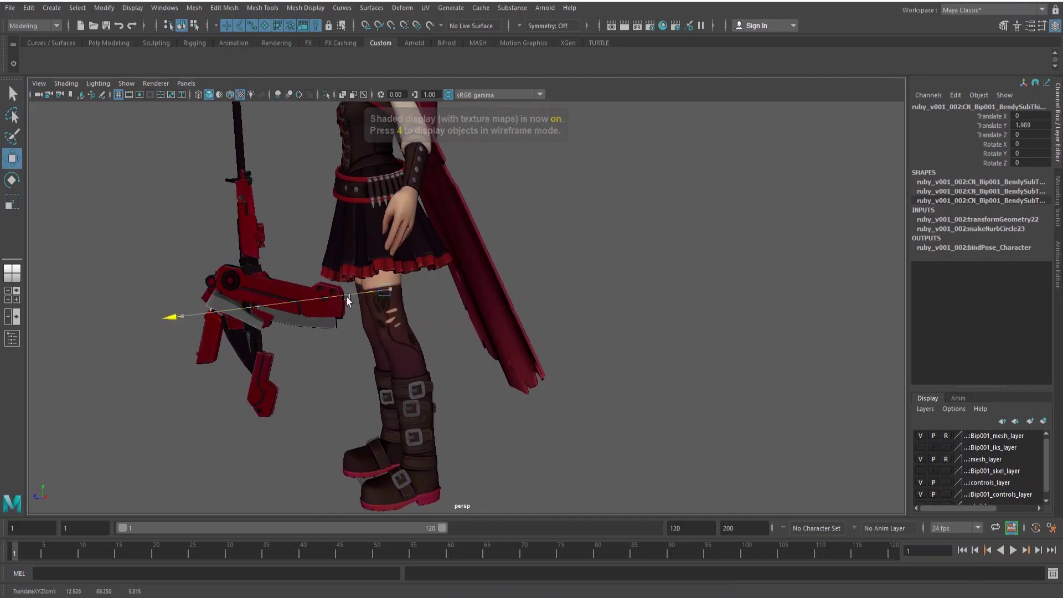
{"action": "key", "text": "q"}
Lift the left foot's IK control about 34 units in Y to bend the knee, and tilt the foot.
{"action": "left_click", "coordinate": [414, 330]}
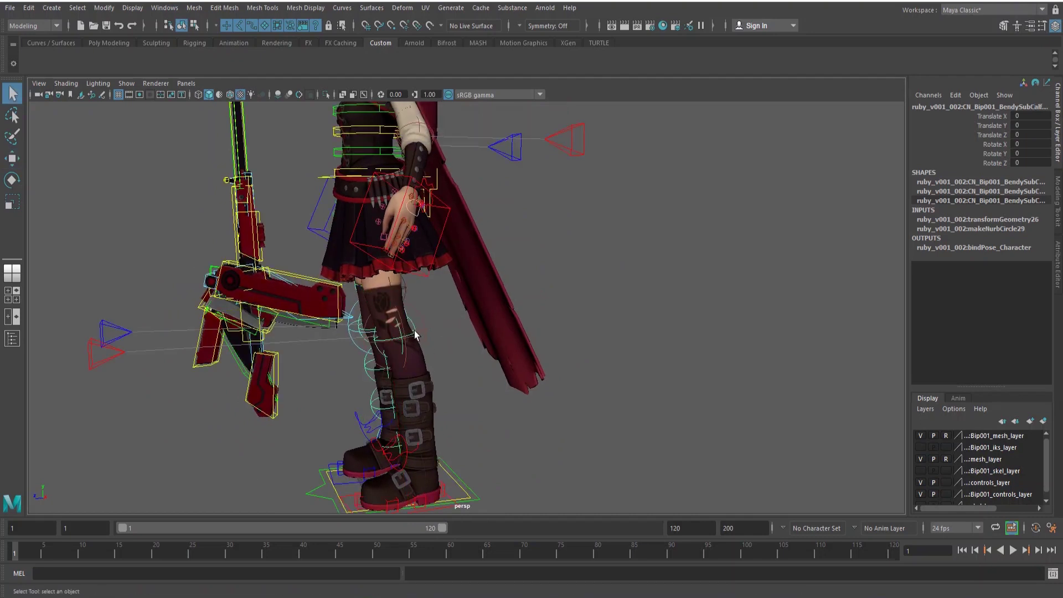
{"action": "left_click", "coordinate": [450, 502]}
{"action": "key", "text": "w"}
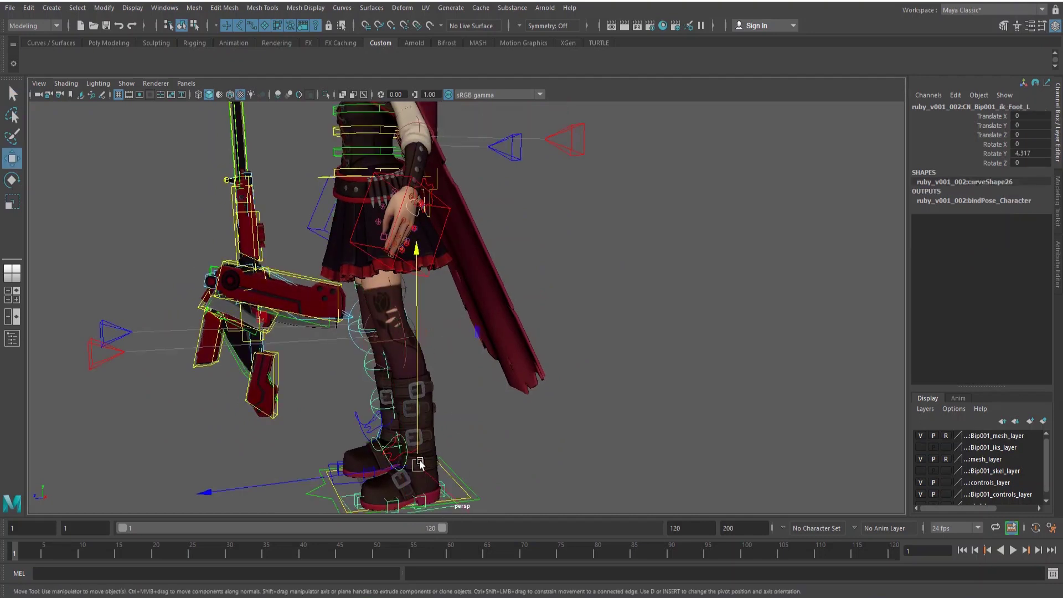
{"action": "middle_click_drag", "start_coordinate": [424, 471], "coordinate": [424, 356]}
{"action": "left_click_drag", "start_coordinate": [424, 352], "coordinate": [423, 355]}
{"action": "key", "text": "alt+1"}
{"action": "key", "text": "alt+1"}
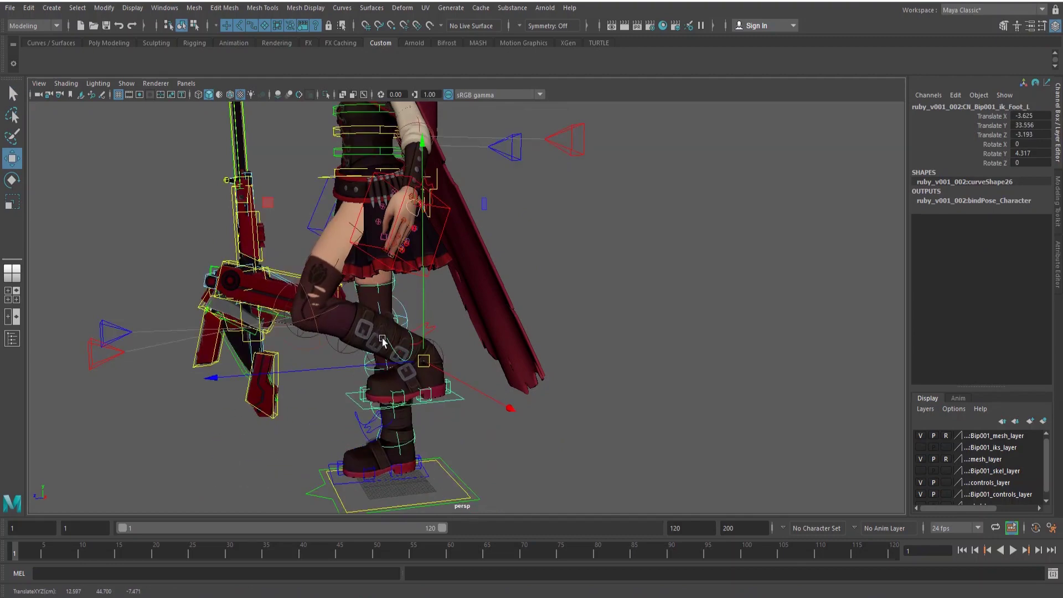
{"action": "key", "text": "alt+1"}
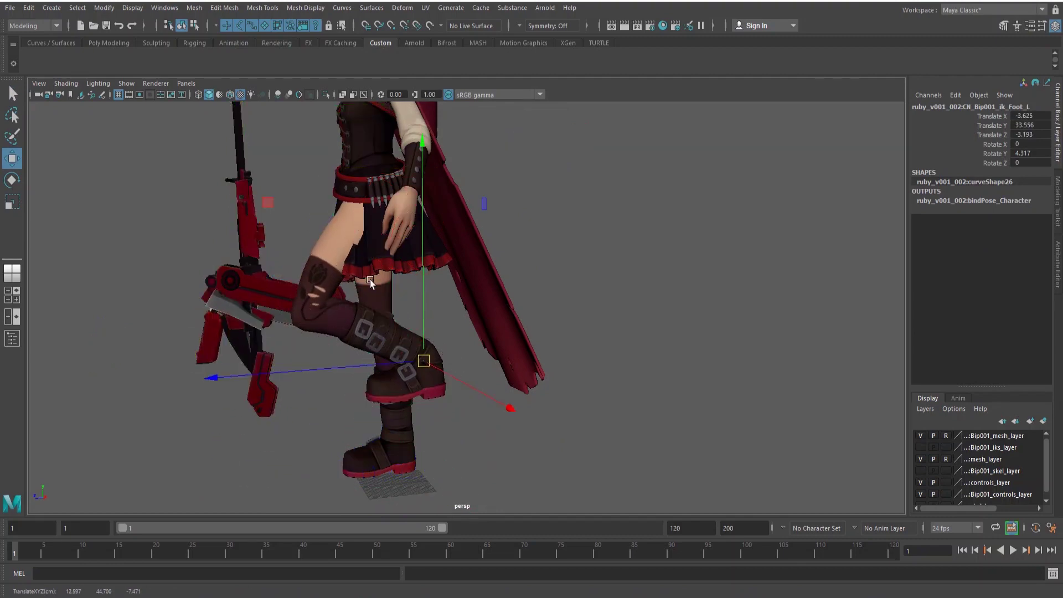
{"action": "left_click_drag", "start_coordinate": [370, 280], "coordinate": [480, 332], "text": "alt"}
{"action": "key", "text": "e"}
{"action": "left_click_drag", "start_coordinate": [576, 332], "coordinate": [460, 218]}
Try nudging the bent left leg's calf bendy controls slightly along their Y axis.
{"action": "key", "text": "w"}
{"action": "left_click", "coordinate": [376, 361]}
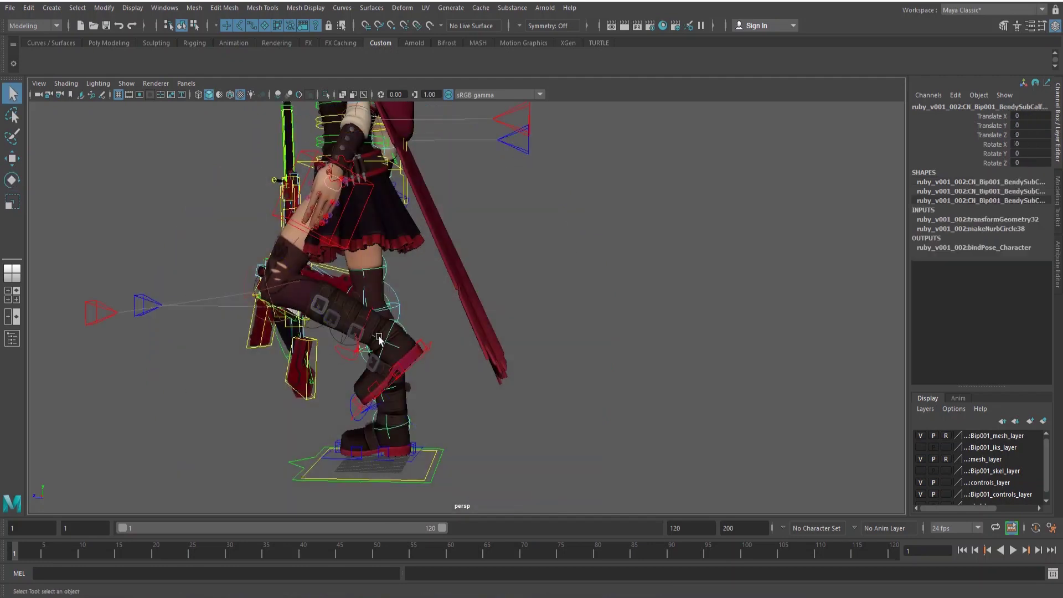
{"action": "left_click_drag", "start_coordinate": [376, 361], "coordinate": [379, 360]}
{"action": "left_click_drag", "start_coordinate": [334, 344], "coordinate": [334, 347]}
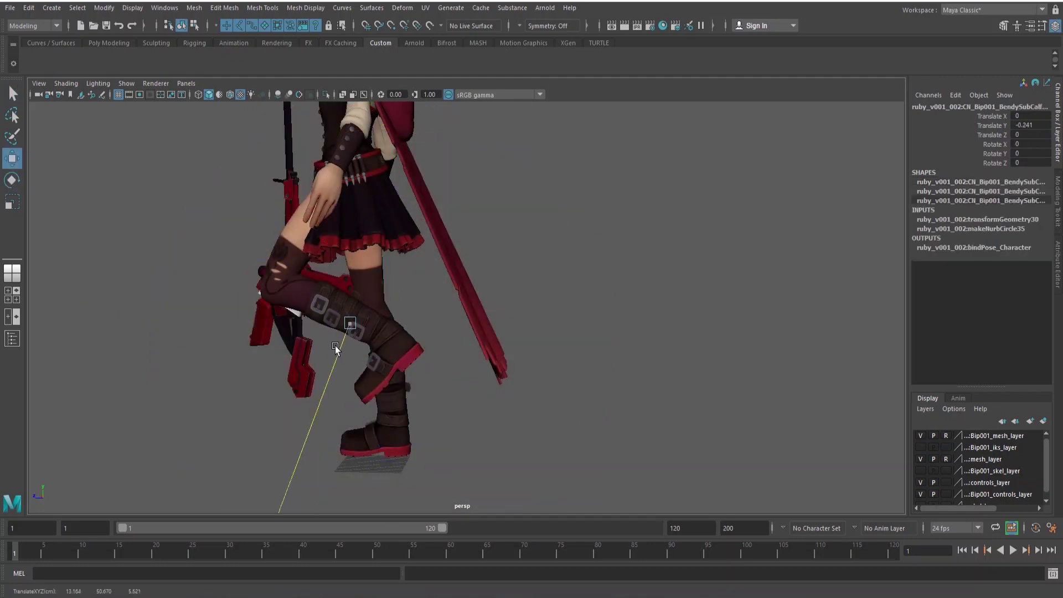
{"action": "key", "text": "q"}
{"action": "left_click", "coordinate": [317, 327]}
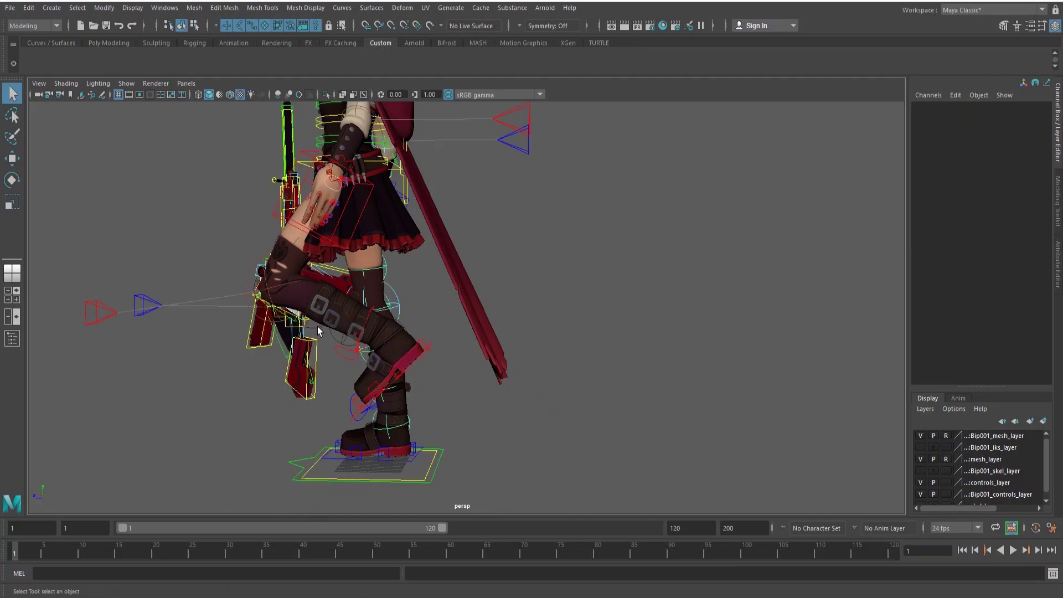
{"action": "key", "text": "ctrl+z"}
{"action": "left_click_drag", "start_coordinate": [299, 333], "coordinate": [289, 326]}
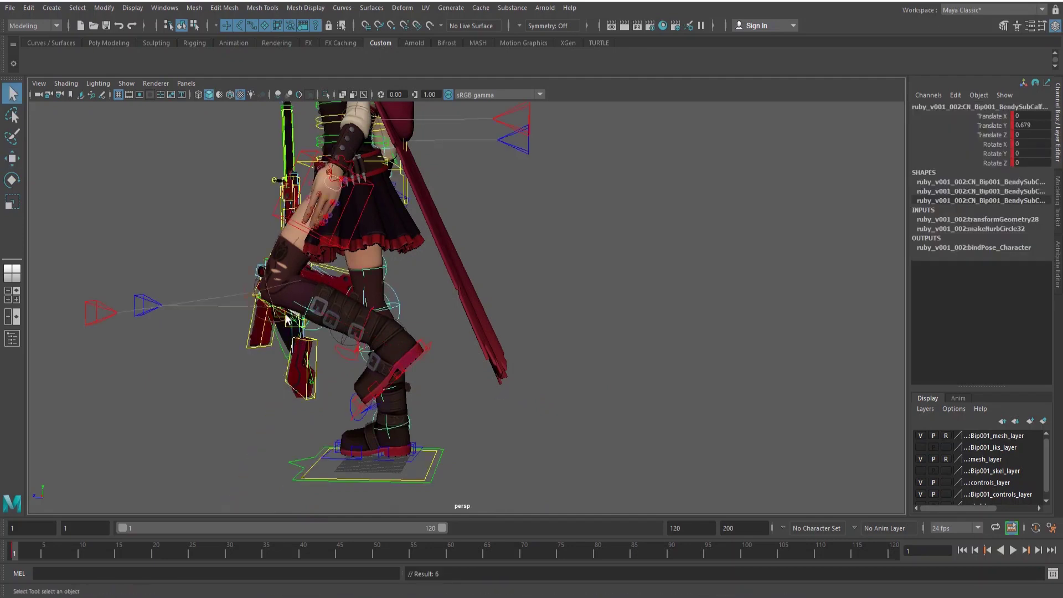
Try pushing the left thigh's bendy control about 4 units along Y, then undo the leg posing.
{"action": "left_click", "coordinate": [284, 344]}
{"action": "left_click_drag", "start_coordinate": [284, 345], "coordinate": [287, 348]}
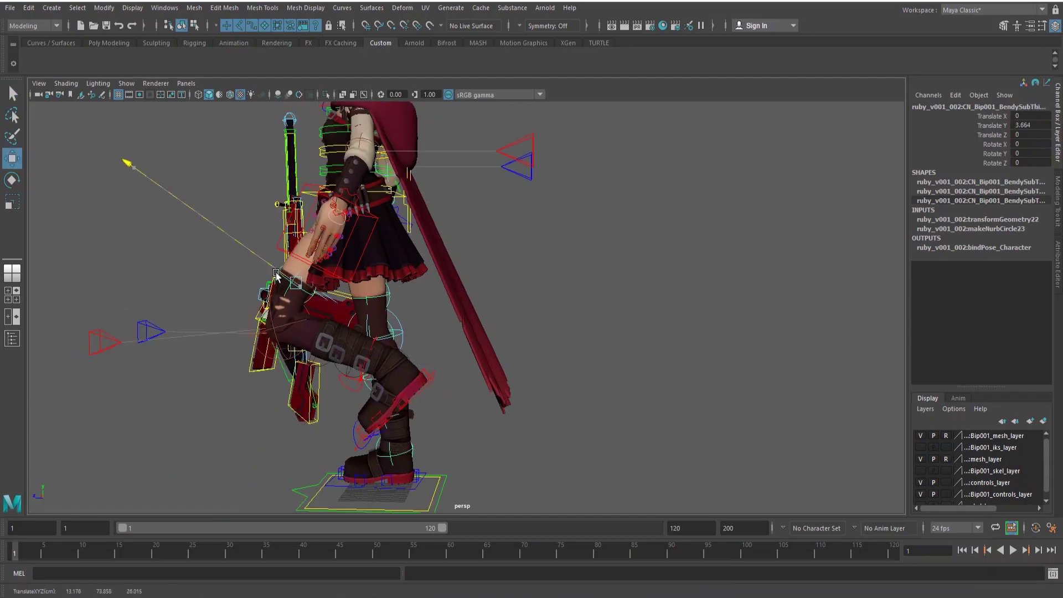
{"action": "key", "text": "alt+1"}
{"action": "key", "text": "ctrl+z"}
{"action": "key", "text": "ctrl+z"}
{"action": "key", "text": "ctrl+z"}
{"action": "key", "text": "ctrl+z"}
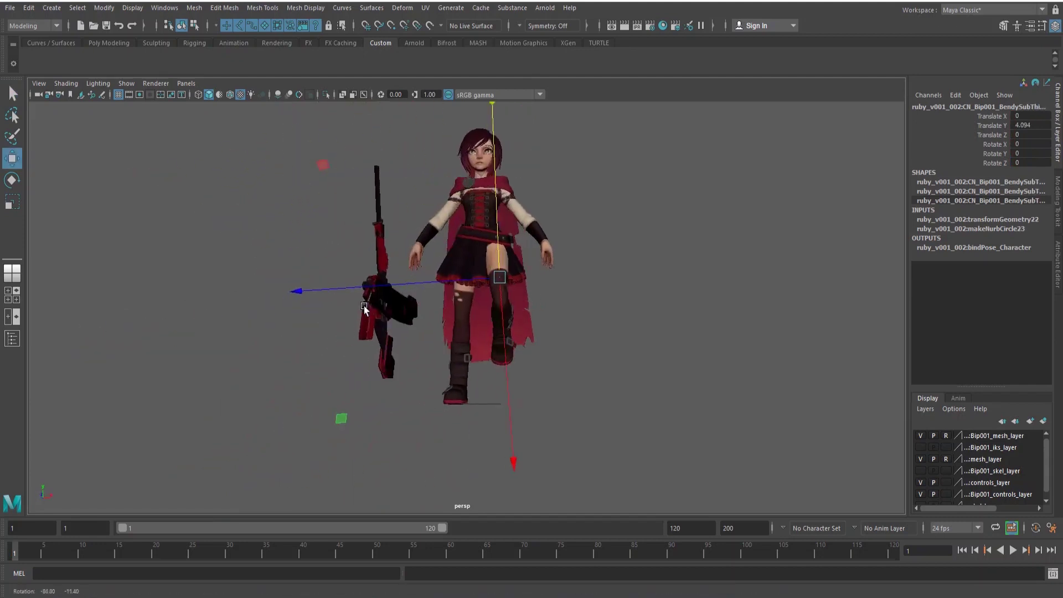
Set Belt Control Vis, Skirt Control Vis and Hair Control Vis to 1 on the character's main settings control.
{"action": "scroll", "coordinate": [566, 296], "scroll_direction": "up", "scroll_amount": 4}
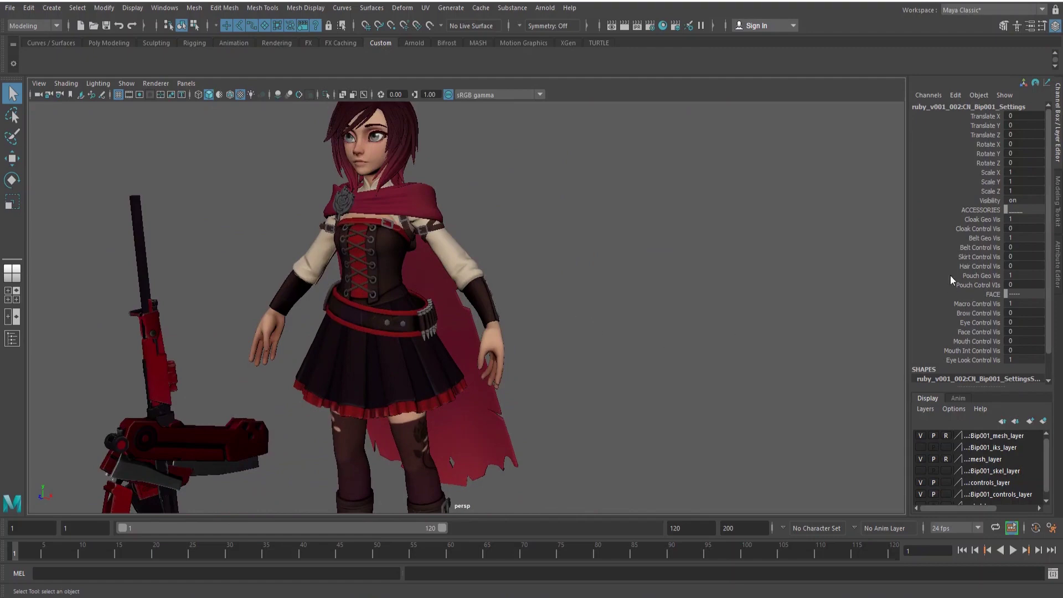
{"action": "right_click_drag", "start_coordinate": [563, 180], "coordinate": [509, 196], "text": "alt"}
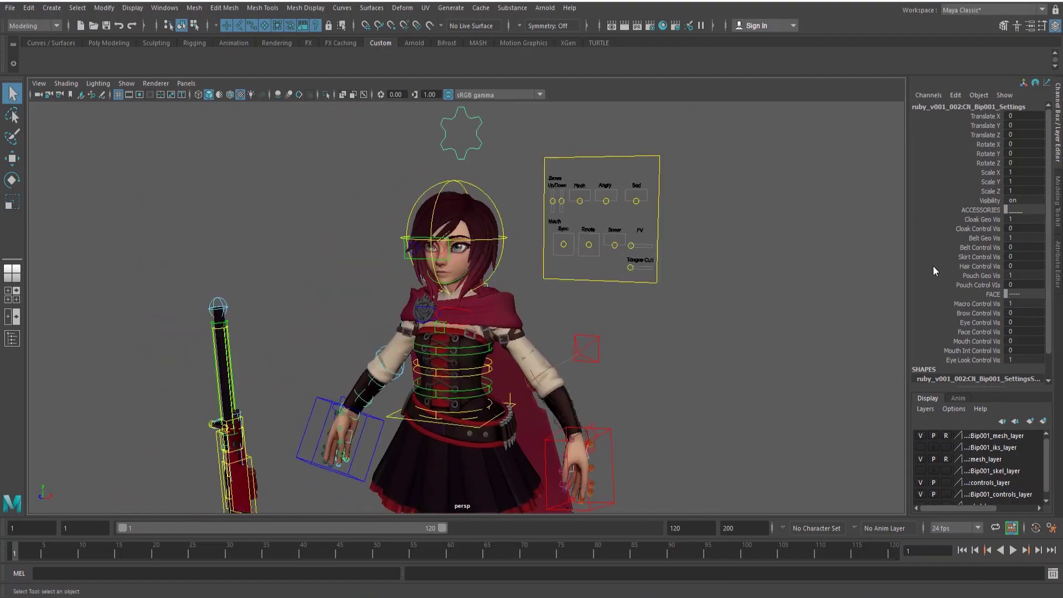
{"action": "middle_click_drag", "start_coordinate": [713, 248], "coordinate": [727, 211], "text": "alt"}
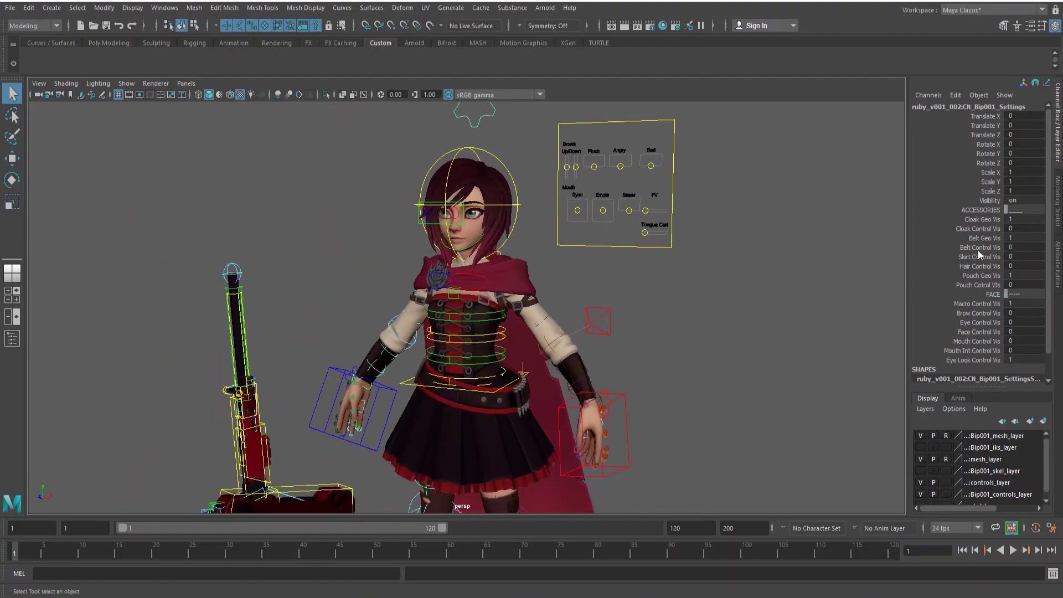
{"action": "left_click_drag", "start_coordinate": [979, 250], "coordinate": [979, 265]}
{"action": "middle_click_drag", "start_coordinate": [592, 255], "coordinate": [734, 254]}
{"action": "middle_click_drag", "start_coordinate": [666, 346], "coordinate": [677, 315], "text": "alt"}
{"action": "left_click_drag", "start_coordinate": [677, 318], "coordinate": [562, 361], "text": "alt"}
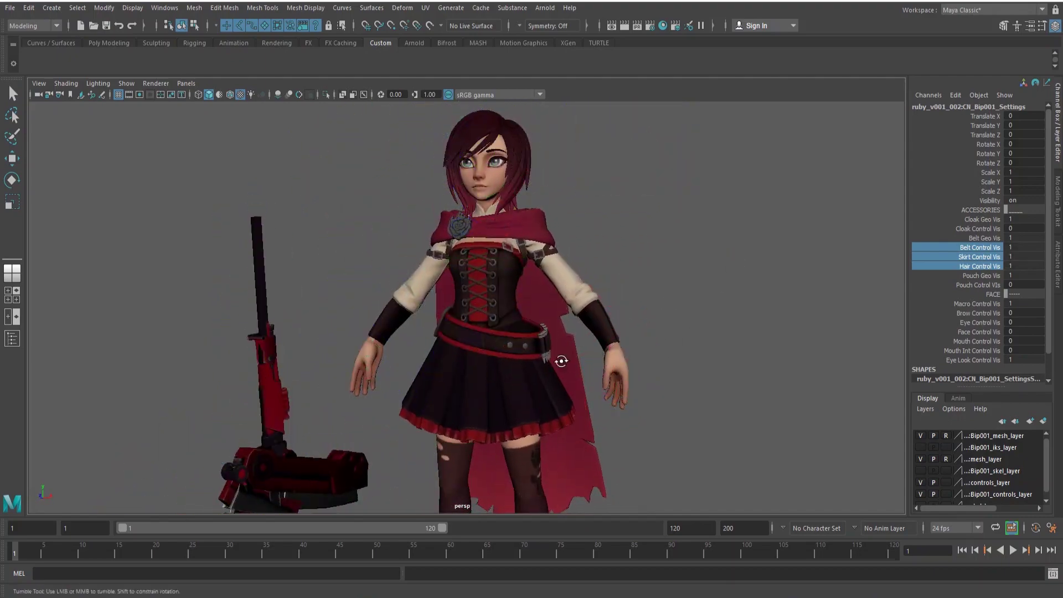
Try rotating the left belt control near the bullet holder, then undo the rotation.
{"action": "scroll", "coordinate": [562, 361], "scroll_direction": "up", "scroll_amount": 6}
{"action": "left_click", "coordinate": [472, 390]}
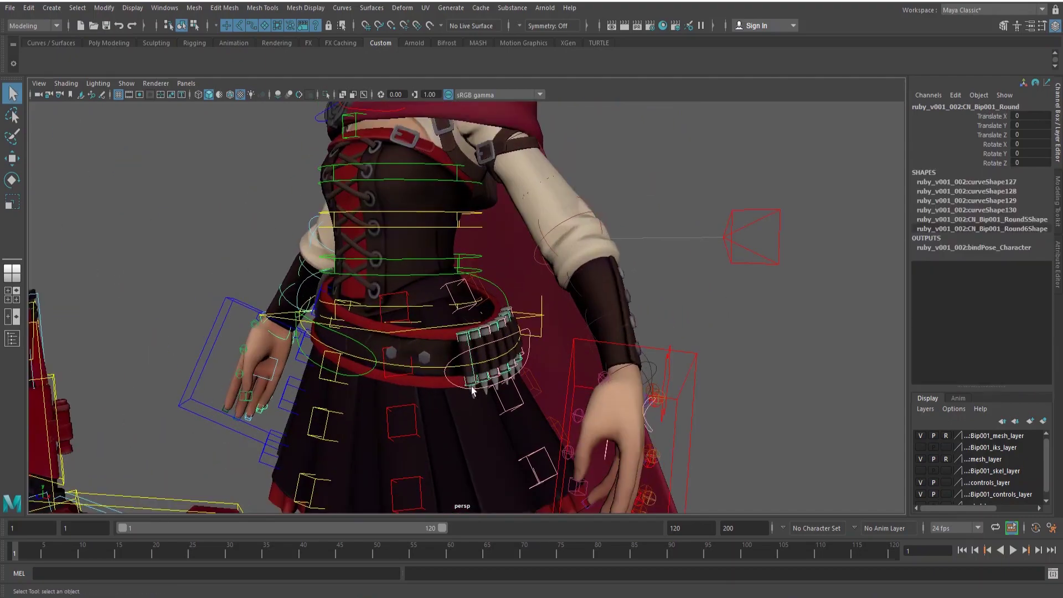
{"action": "left_click", "coordinate": [454, 385]}
{"action": "key", "text": "e"}
{"action": "left_click_drag", "start_coordinate": [614, 345], "coordinate": [627, 306]}
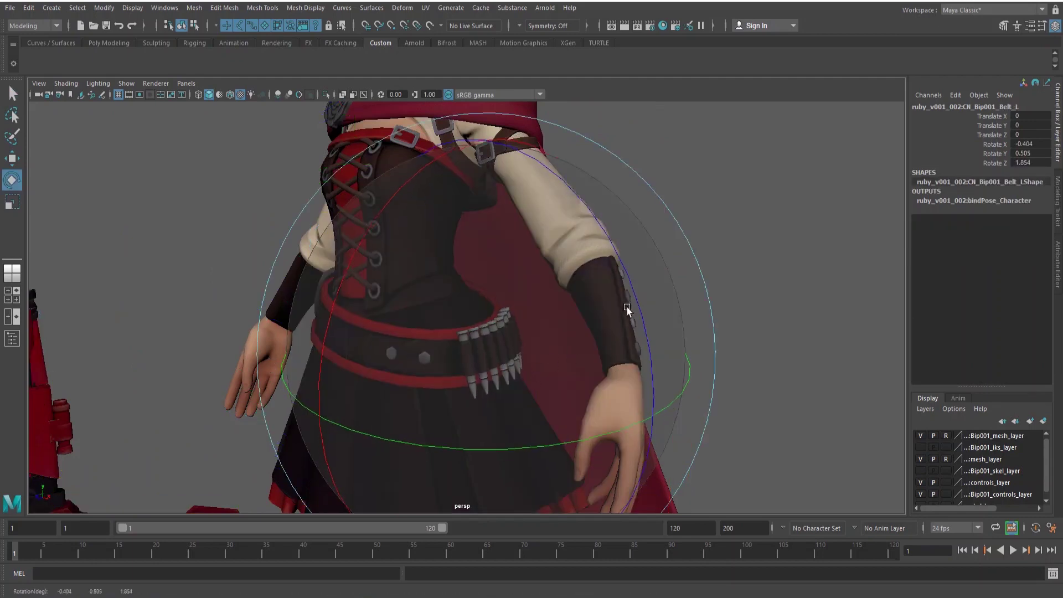
{"action": "key", "text": "ctrl+z"}
{"action": "key", "text": "w"}
{"action": "key", "text": "ctrl+z"}
{"action": "key", "text": "ctrl+z"}
{"action": "key", "text": "ctrl+z"}
{"action": "key", "text": "ctrl+z"}
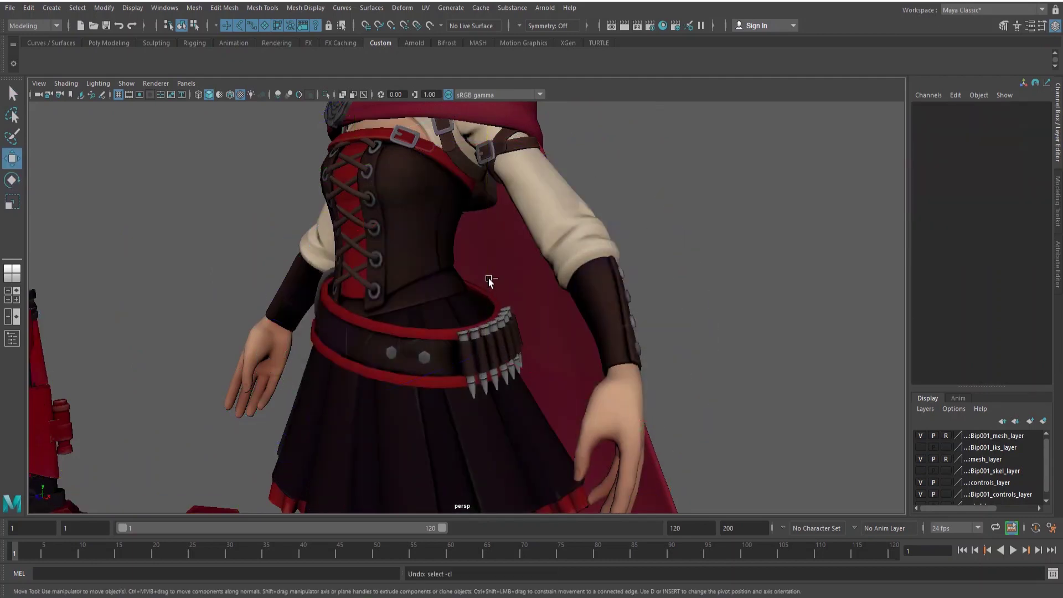
Try sliding the first bullet's control about 5 units up along Y out of the belt, then undo it.
{"action": "key", "text": "q"}
{"action": "left_click", "coordinate": [471, 337]}
{"action": "key", "text": "e"}
{"action": "key", "text": "alt+1"}
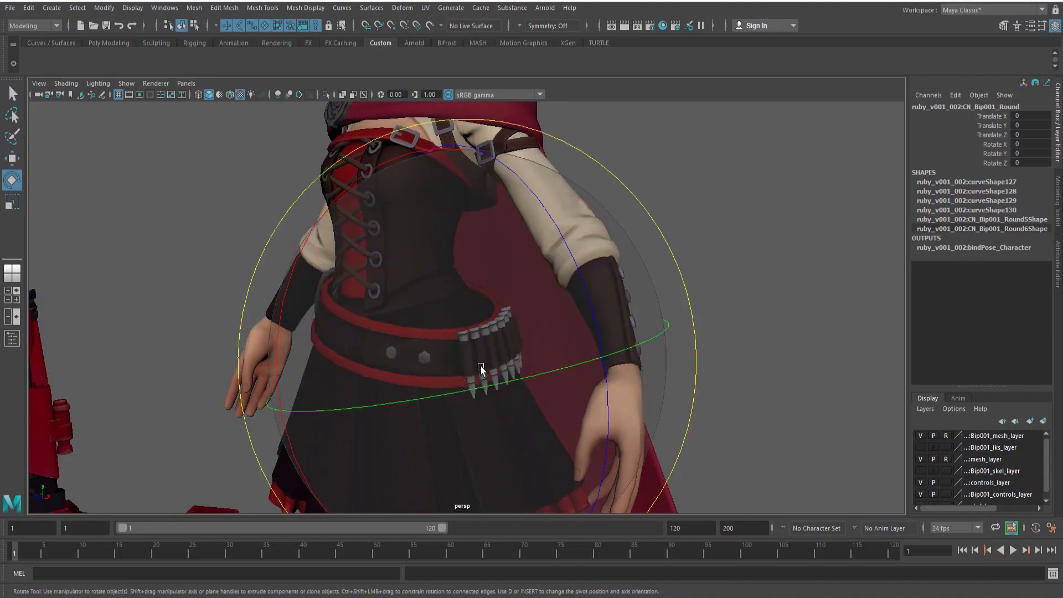
{"action": "key", "text": "w"}
{"action": "left_click", "coordinate": [462, 298]}
{"action": "key", "text": "ctrl+z"}
{"action": "left_click_drag", "start_coordinate": [456, 304], "coordinate": [454, 295]}
{"action": "key", "text": "ctrl+z"}
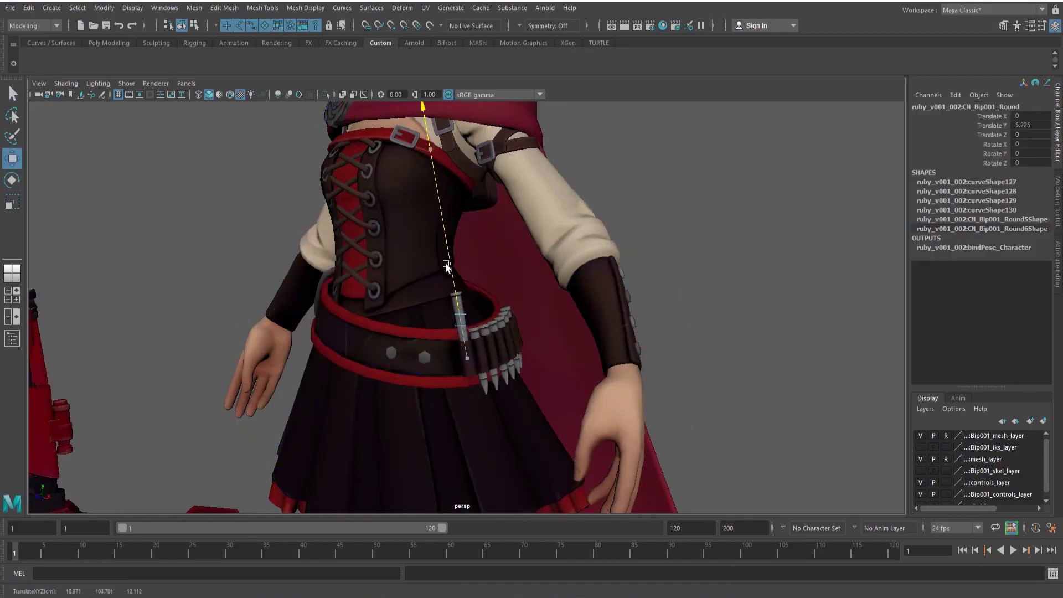
Examine the belt, pouch and skirt controls from the other side of the character.
{"action": "key", "text": "q"}
{"action": "middle_click_drag", "start_coordinate": [418, 225], "coordinate": [412, 219], "text": "alt"}
{"action": "left_click_drag", "start_coordinate": [413, 219], "coordinate": [517, 261], "text": "alt"}
{"action": "middle_click_drag", "start_coordinate": [518, 261], "coordinate": [502, 292], "text": "alt"}
{"action": "key", "text": "alt+1"}
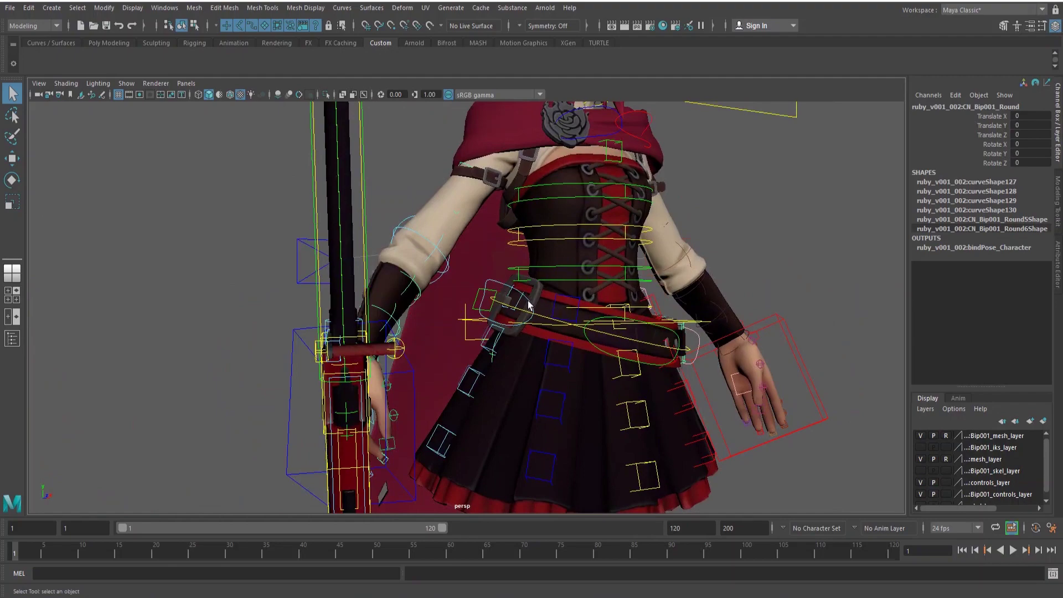
{"action": "scroll", "coordinate": [522, 308], "scroll_direction": "down", "scroll_amount": 3}
{"action": "left_click_drag", "start_coordinate": [613, 307], "coordinate": [491, 254], "text": "alt"}
Set Cloak Control Vis to 1 on the character's main settings control.
{"action": "left_click", "coordinate": [452, 200]}
{"action": "left_click", "coordinate": [460, 201]}
{"action": "left_click_drag", "start_coordinate": [459, 201], "coordinate": [748, 304], "text": "alt"}
{"action": "left_click", "coordinate": [978, 229]}
{"action": "middle_click_drag", "start_coordinate": [650, 314], "coordinate": [647, 256], "text": "alt"}
{"action": "middle_click_drag", "start_coordinate": [654, 265], "coordinate": [793, 313]}
Try rotating the cloak's hood control about 12 degrees around Z, then undo the rotation.
{"action": "middle_click_drag", "start_coordinate": [609, 404], "coordinate": [632, 317], "text": "alt"}
{"action": "left_click_drag", "start_coordinate": [631, 318], "coordinate": [515, 223], "text": "alt"}
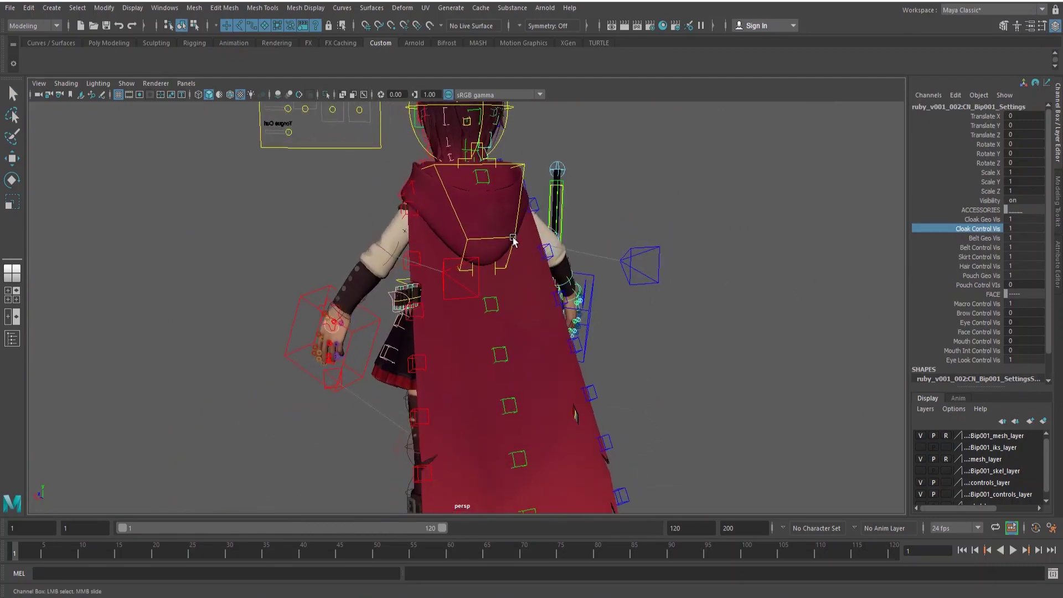
{"action": "left_click", "coordinate": [512, 244]}
{"action": "key", "text": "e"}
{"action": "left_click_drag", "start_coordinate": [463, 327], "coordinate": [668, 222], "text": "alt"}
{"action": "key", "text": "ctrl+z"}
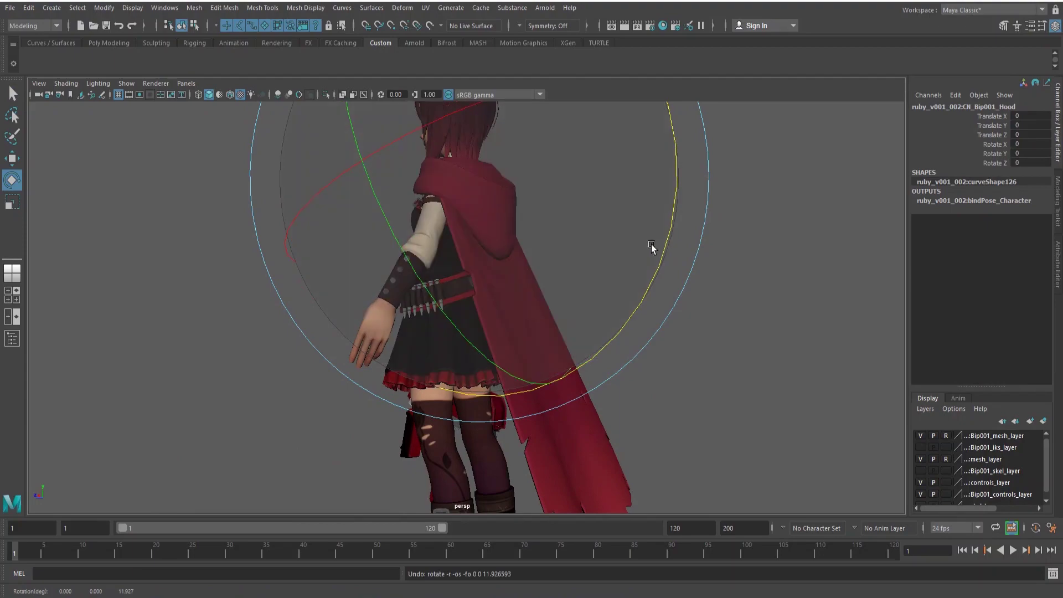
Select the scythe's main control to display its Collapse and Gun Mode attributes.
{"action": "left_click_drag", "start_coordinate": [321, 281], "coordinate": [464, 321], "text": "alt"}
{"action": "scroll", "coordinate": [465, 321], "scroll_direction": "down", "scroll_amount": 3}
{"action": "middle_click_drag", "start_coordinate": [464, 321], "coordinate": [526, 241], "text": "alt"}
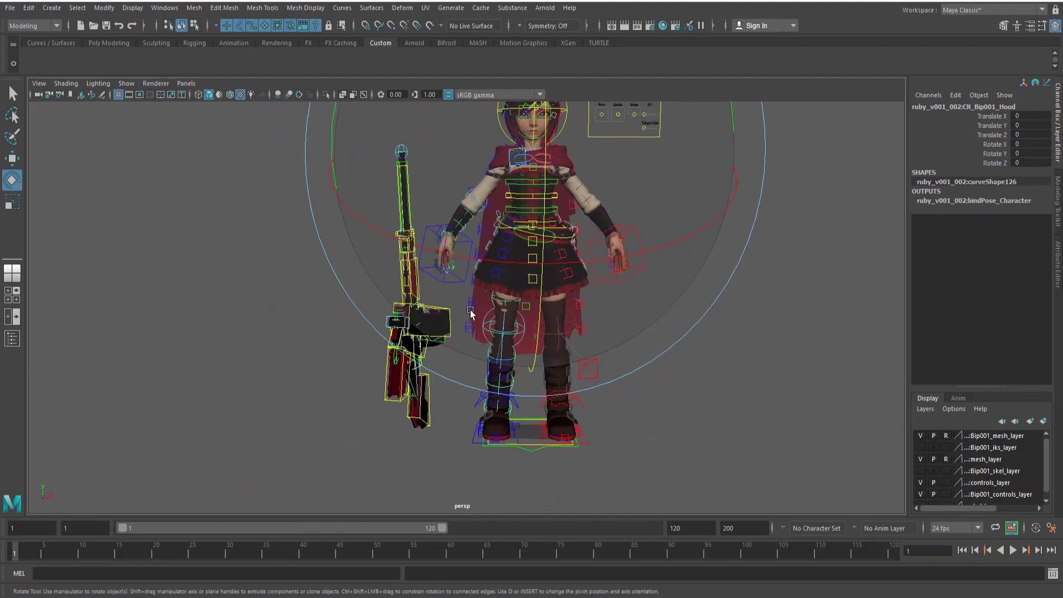
{"action": "key", "text": "q"}
{"action": "scroll", "coordinate": [454, 370], "scroll_direction": "up", "scroll_amount": 3}
{"action": "left_click_drag", "start_coordinate": [452, 369], "coordinate": [351, 359], "text": "alt"}
{"action": "left_click", "coordinate": [516, 346]}
{"action": "middle_click_drag", "start_coordinate": [351, 359], "coordinate": [429, 279], "text": "alt"}
{"action": "left_click", "coordinate": [391, 263]}
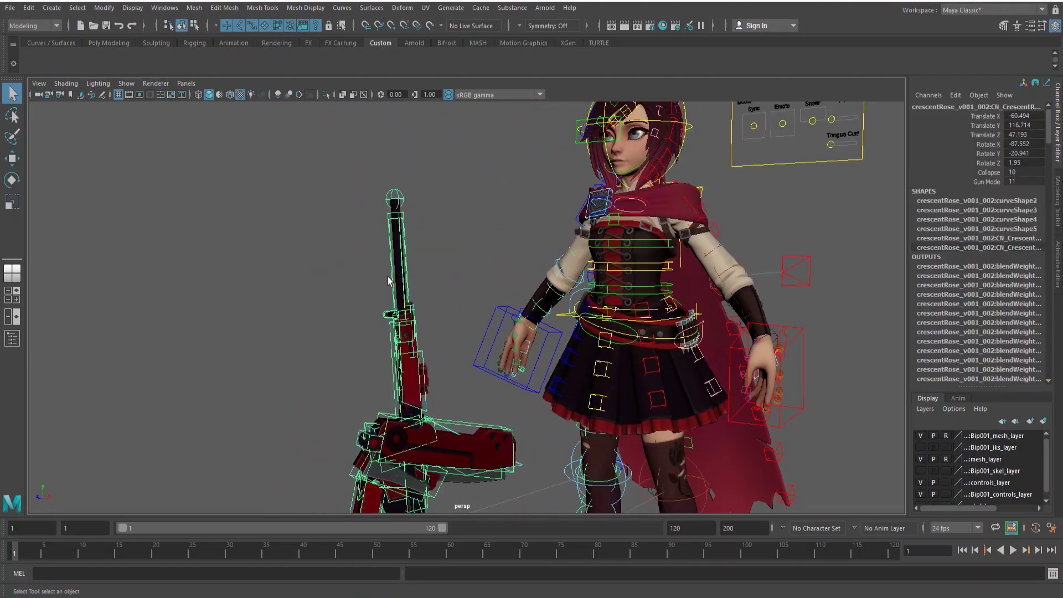
{"action": "left_click", "coordinate": [368, 276]}
{"action": "scroll", "coordinate": [370, 276], "scroll_direction": "up", "scroll_amount": 1}
{"action": "scroll", "coordinate": [390, 265], "scroll_direction": "down", "scroll_amount": 1}
{"action": "left_click", "coordinate": [393, 263]}
{"action": "scroll", "coordinate": [420, 248], "scroll_direction": "down", "scroll_amount": 5}
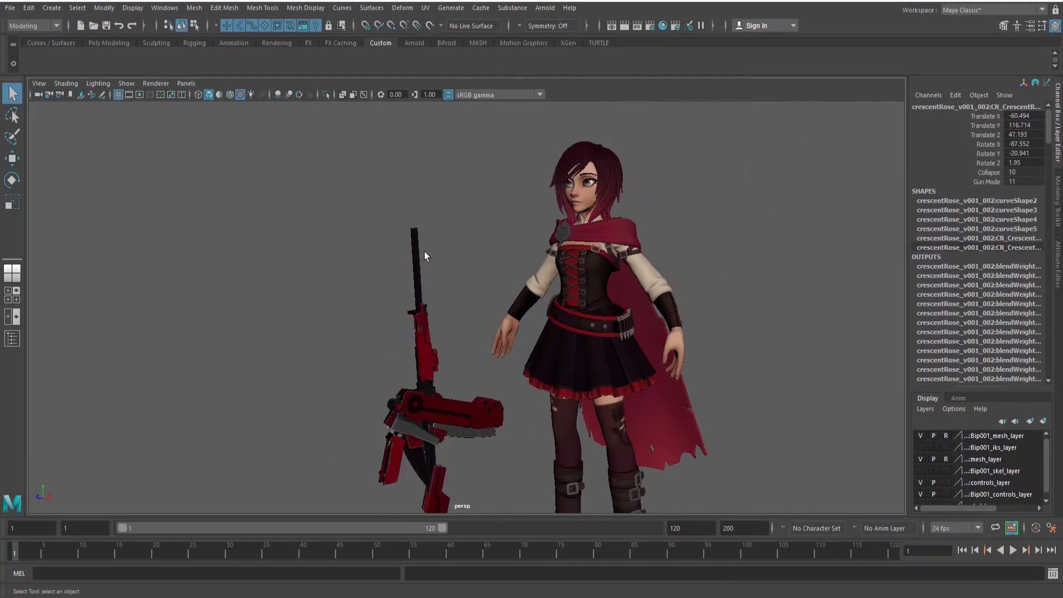
Examine the overlapping control curves around the folded scythe's barrel up close.
{"action": "left_click_drag", "start_coordinate": [424, 251], "coordinate": [461, 244], "text": "alt"}
{"action": "scroll", "coordinate": [387, 216], "scroll_direction": "up", "scroll_amount": 6}
{"action": "left_click", "coordinate": [397, 194]}
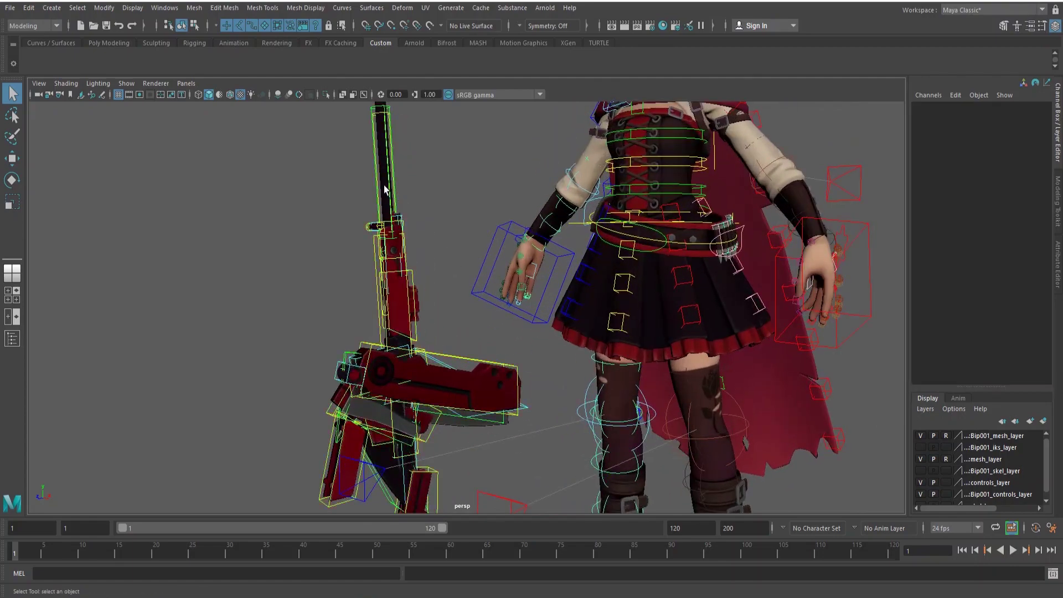
{"action": "left_click_drag", "start_coordinate": [382, 194], "coordinate": [413, 227], "text": "alt"}
{"action": "left_click", "coordinate": [404, 215]}
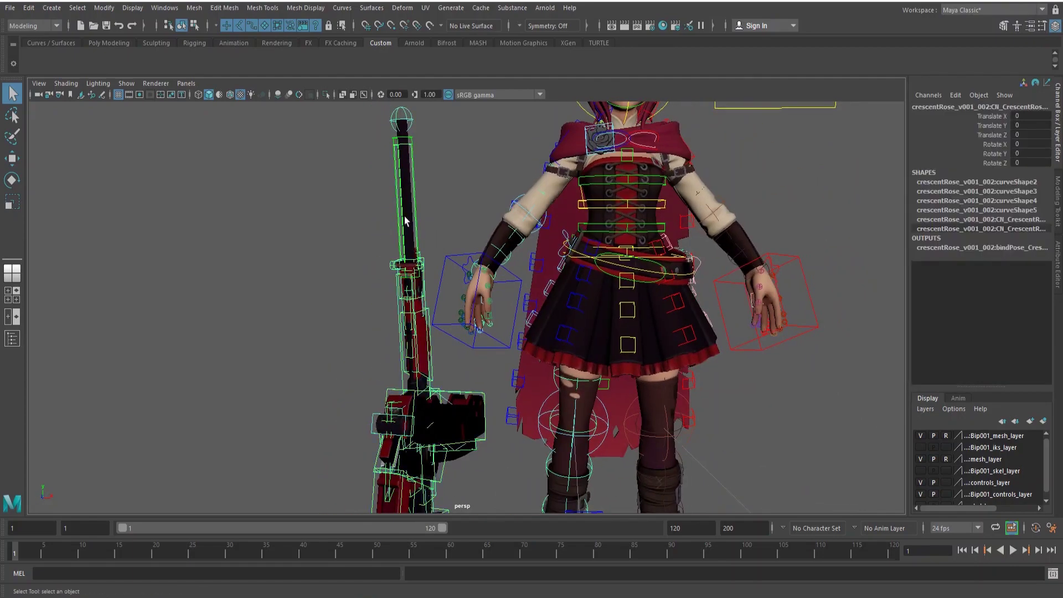
{"action": "left_click", "coordinate": [427, 176]}
{"action": "scroll", "coordinate": [426, 176], "scroll_direction": "up", "scroll_amount": 5}
{"action": "scroll", "coordinate": [515, 368], "scroll_direction": "up", "scroll_amount": 4}
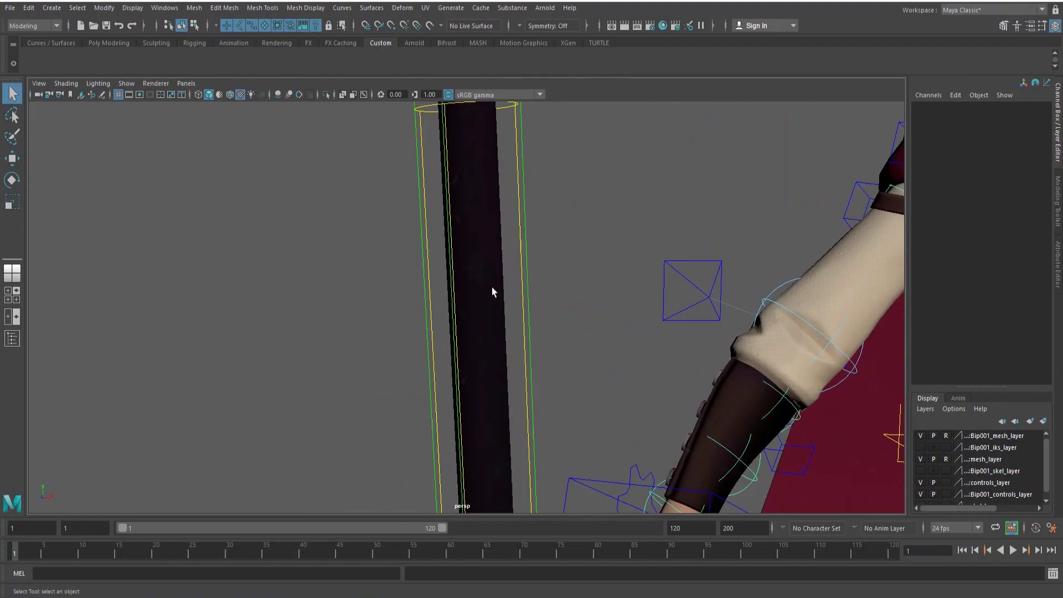
{"action": "left_click_drag", "start_coordinate": [410, 304], "coordinate": [702, 314], "text": "alt"}
{"action": "middle_click_drag", "start_coordinate": [702, 315], "coordinate": [563, 407], "text": "alt"}
{"action": "left_click_drag", "start_coordinate": [562, 407], "coordinate": [276, 252], "text": "alt"}
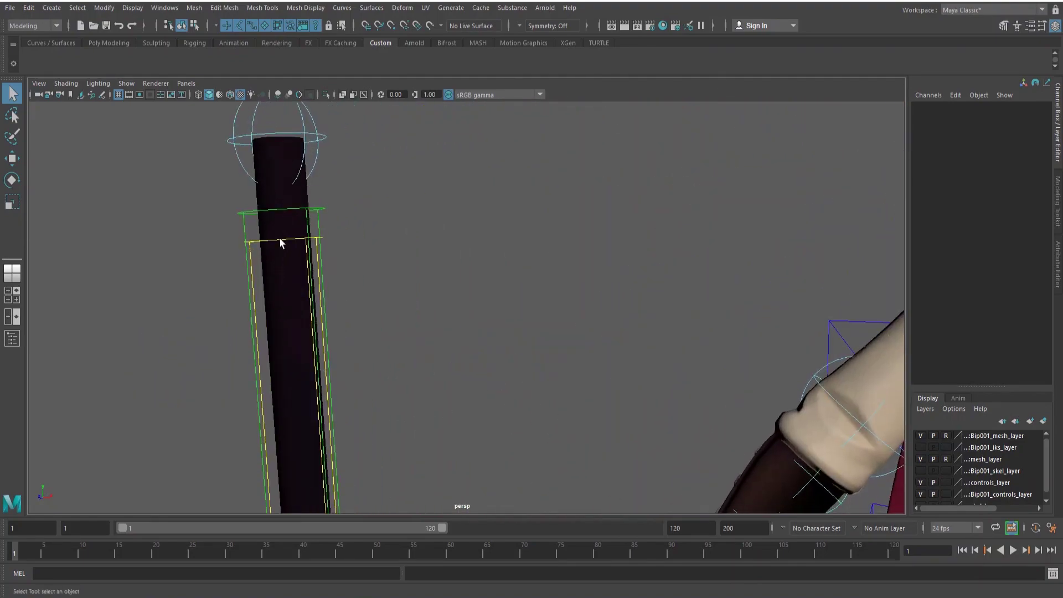
Pick out the scythe's main control from the overlapping barrel curves and select it.
{"action": "left_click", "coordinate": [254, 280]}
{"action": "left_click_drag", "start_coordinate": [287, 292], "coordinate": [318, 242], "text": "alt"}
{"action": "left_click", "coordinate": [366, 241]}
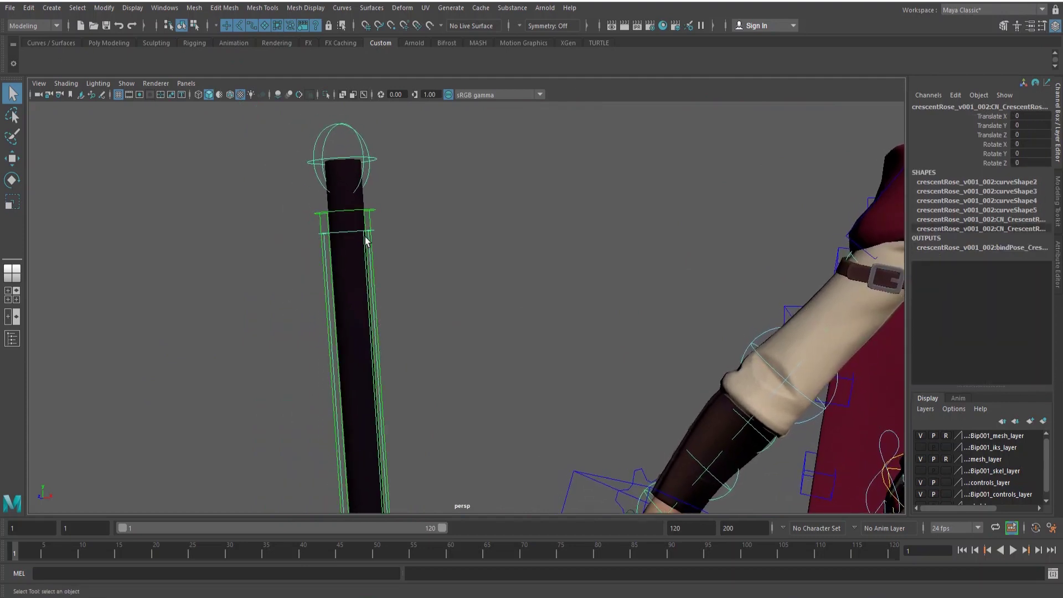
{"action": "left_click", "coordinate": [484, 206]}
{"action": "left_click", "coordinate": [346, 237]}
{"action": "left_click_drag", "start_coordinate": [390, 237], "coordinate": [372, 302], "text": "alt"}
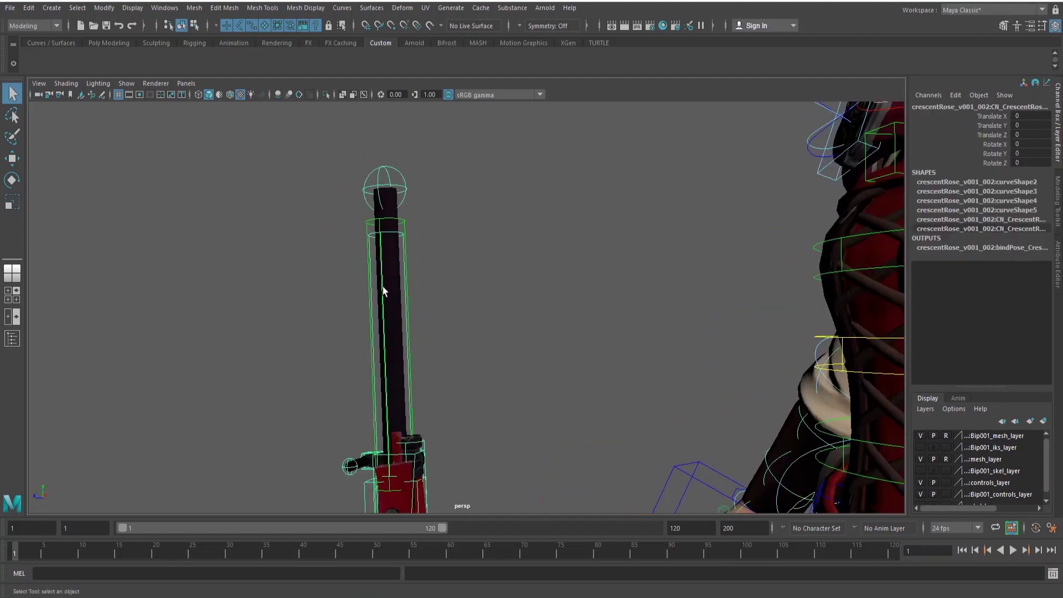
{"action": "left_click", "coordinate": [373, 296]}
{"action": "left_click", "coordinate": [371, 298]}
{"action": "left_click_drag", "start_coordinate": [581, 204], "coordinate": [430, 200], "text": "alt"}
{"action": "left_click", "coordinate": [418, 194]}
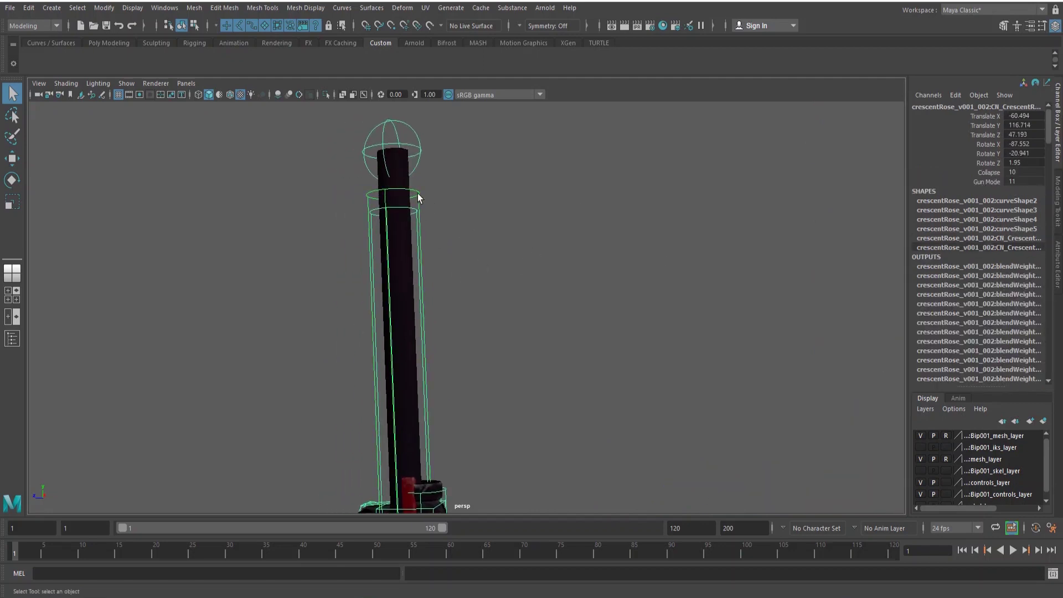
Set Collapse and Gun Mode to 0 on the scythe's main control.
{"action": "left_click_drag", "start_coordinate": [980, 181], "coordinate": [983, 172]}
{"action": "middle_click_drag", "start_coordinate": [785, 230], "coordinate": [489, 439]}
{"action": "scroll", "coordinate": [453, 251], "scroll_direction": "down", "scroll_amount": 2}
{"action": "middle_click_drag", "start_coordinate": [554, 334], "coordinate": [647, 347]}
{"action": "scroll", "coordinate": [504, 440], "scroll_direction": "down", "scroll_amount": 5}
Examine the lower shaft of the extended scythe and identify which curve there belongs to the main control.
{"action": "middle_click_drag", "start_coordinate": [505, 440], "coordinate": [510, 400], "text": "alt"}
{"action": "scroll", "coordinate": [518, 401], "scroll_direction": "up", "scroll_amount": 5}
{"action": "middle_click_drag", "start_coordinate": [524, 402], "coordinate": [528, 260], "text": "alt"}
{"action": "middle_click_drag", "start_coordinate": [530, 210], "coordinate": [513, 371], "text": "alt"}
{"action": "scroll", "coordinate": [541, 369], "scroll_direction": "up", "scroll_amount": 4}
{"action": "left_click", "coordinate": [572, 404]}
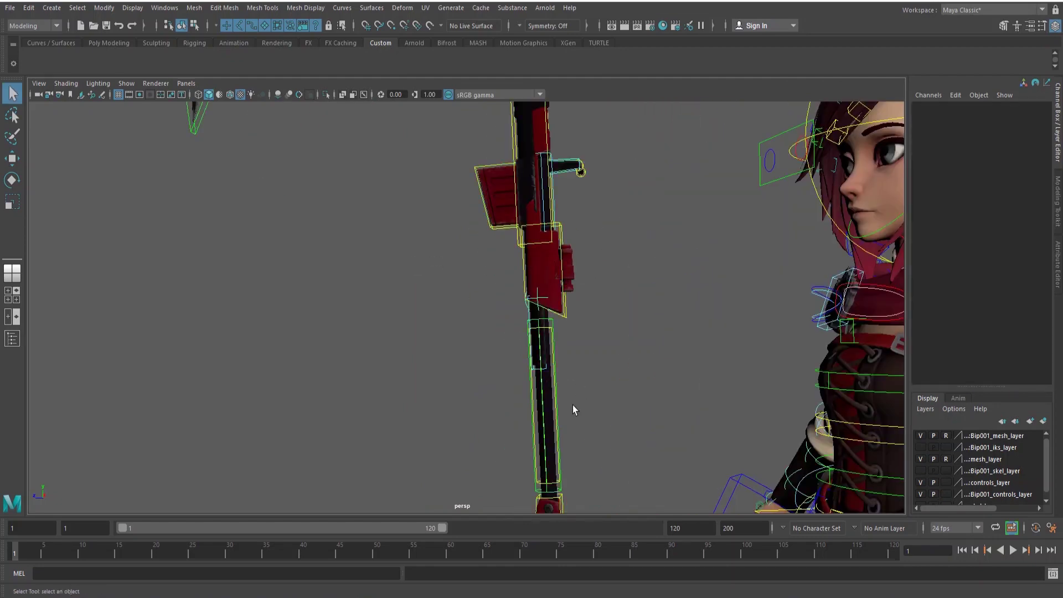
{"action": "middle_click_drag", "start_coordinate": [574, 433], "coordinate": [516, 371], "text": "alt"}
{"action": "scroll", "coordinate": [516, 371], "scroll_direction": "up", "scroll_amount": 4}
{"action": "left_click", "coordinate": [531, 371]}
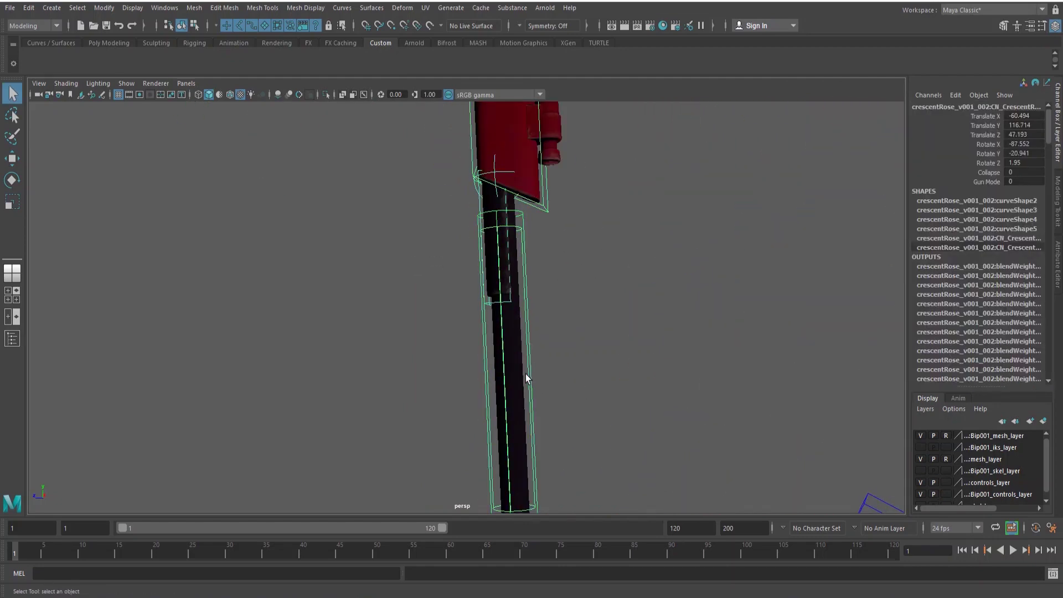
{"action": "left_click", "coordinate": [528, 376]}
{"action": "left_click", "coordinate": [530, 379]}
{"action": "left_click", "coordinate": [527, 379]}
{"action": "left_click", "coordinate": [537, 380]}
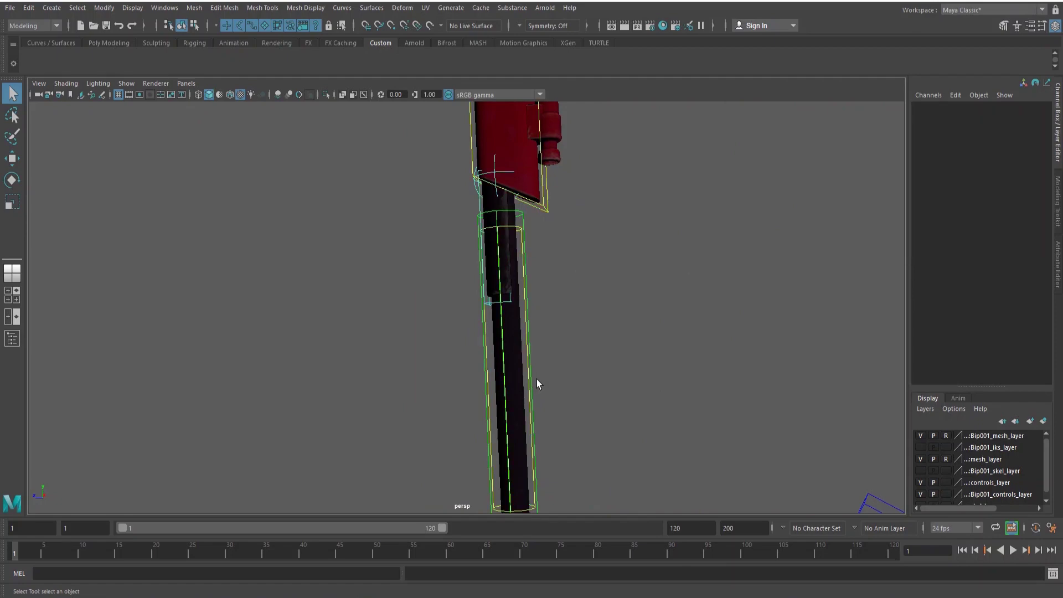
View the extended scythe as a whole and reselect its main control on the lower shaft.
{"action": "scroll", "coordinate": [521, 367], "scroll_direction": "down", "scroll_amount": 4}
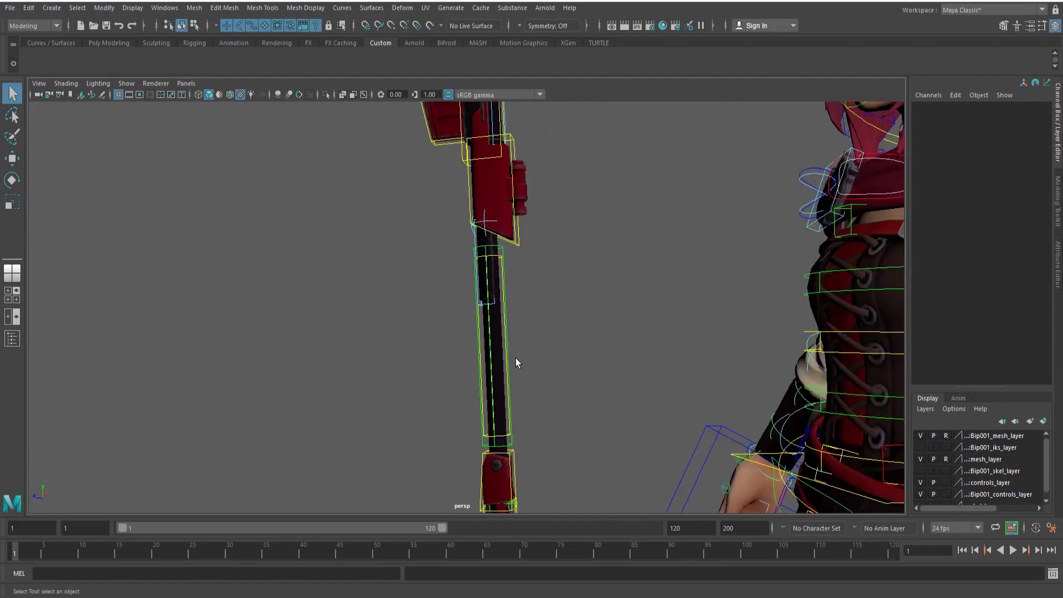
{"action": "scroll", "coordinate": [516, 359], "scroll_direction": "down", "scroll_amount": 3}
{"action": "scroll", "coordinate": [491, 263], "scroll_direction": "down", "scroll_amount": 2}
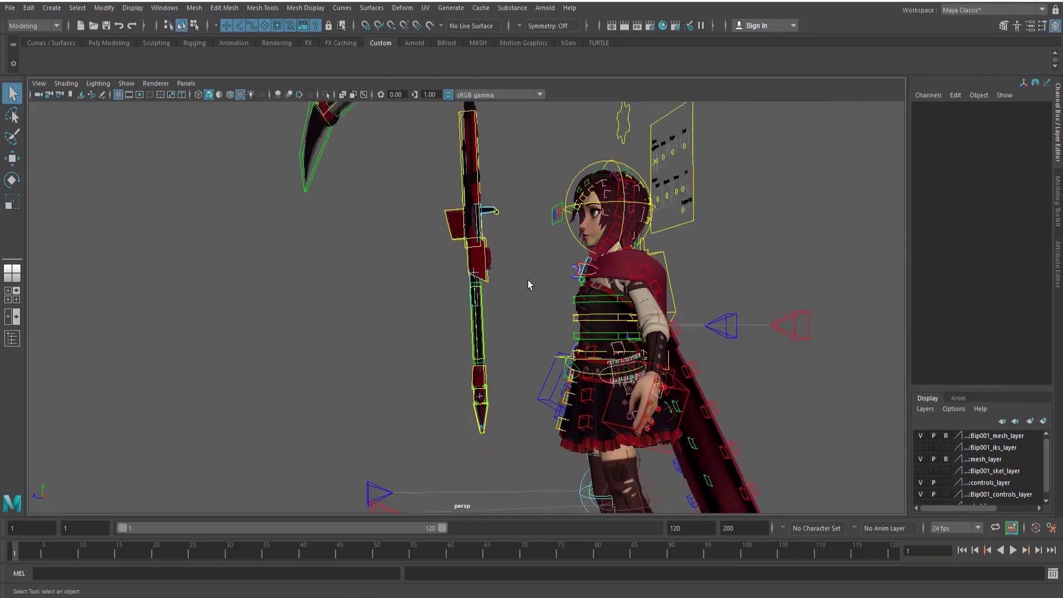
{"action": "scroll", "coordinate": [499, 294], "scroll_direction": "up", "scroll_amount": 4}
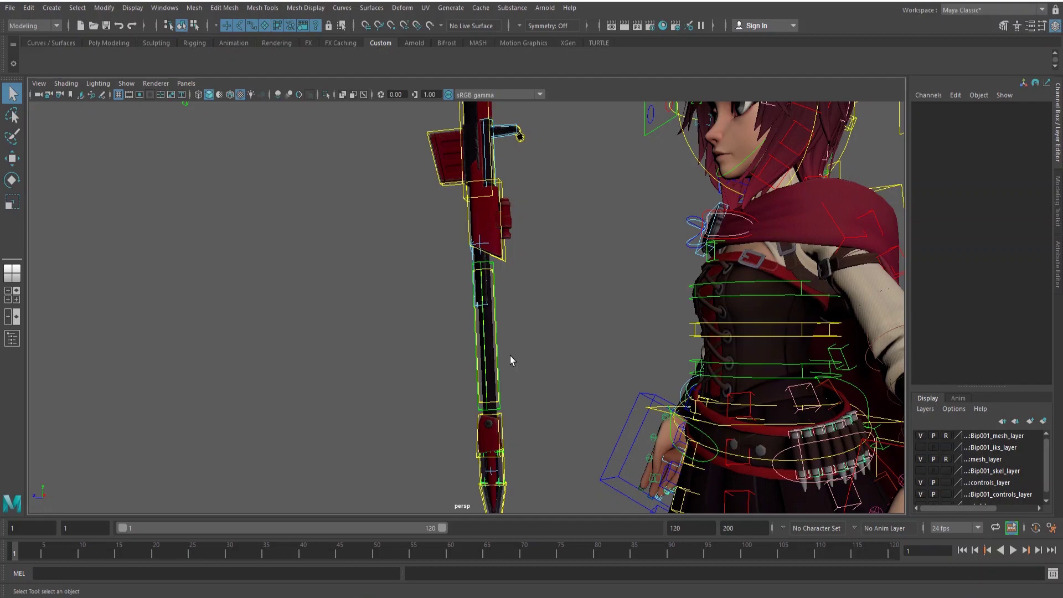
{"action": "scroll", "coordinate": [510, 356], "scroll_direction": "up", "scroll_amount": 5}
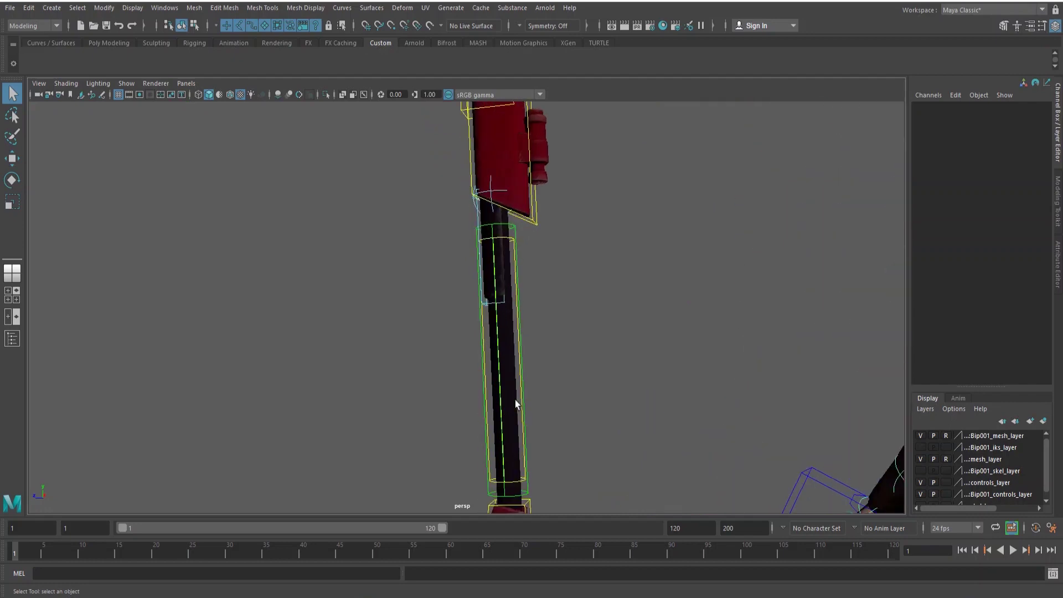
{"action": "scroll", "coordinate": [536, 393], "scroll_direction": "up", "scroll_amount": 3}
{"action": "middle_click_drag", "start_coordinate": [539, 397], "coordinate": [532, 389], "text": "alt"}
{"action": "left_click", "coordinate": [550, 380]}
{"action": "left_click", "coordinate": [549, 380]}
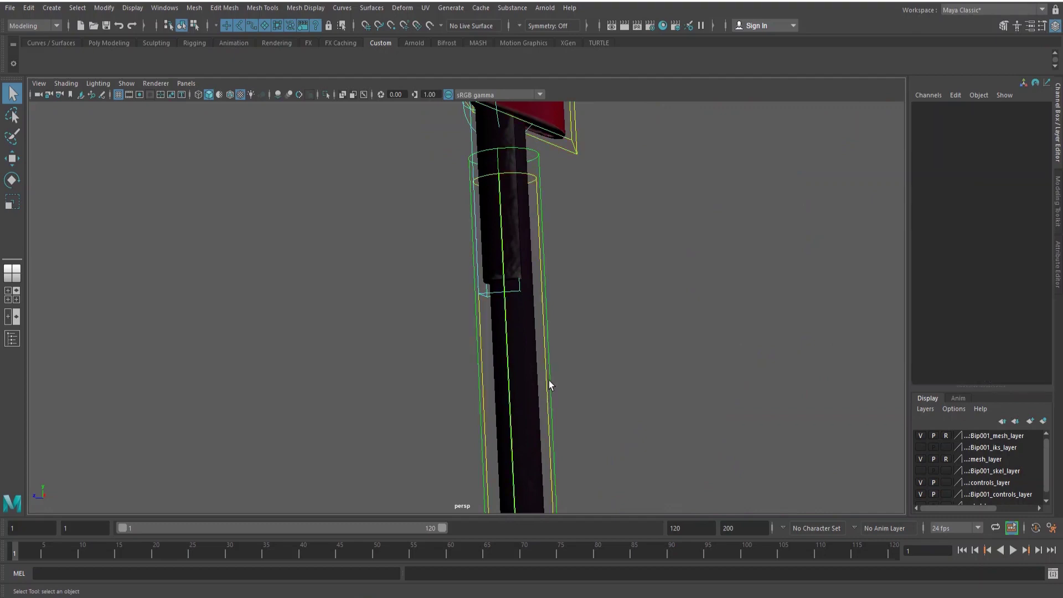
{"action": "left_click", "coordinate": [549, 381]}
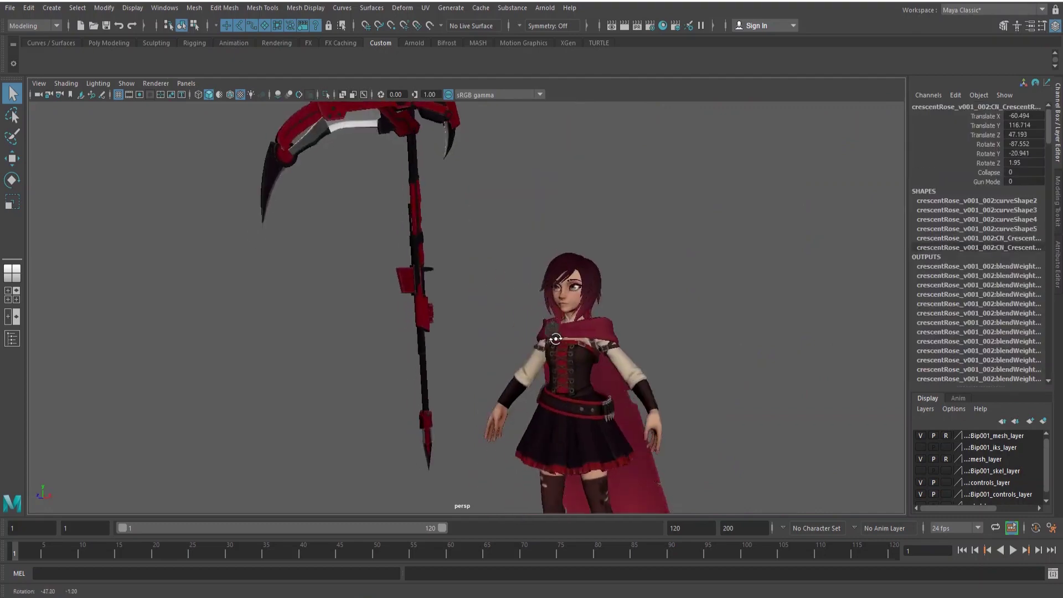
Select the character's eyes control and move it to about -1.6 in X and -2.0 in Y.
{"action": "left_click_drag", "start_coordinate": [556, 338], "coordinate": [609, 335], "text": "alt"}
{"action": "right_click_drag", "start_coordinate": [609, 335], "coordinate": [679, 330], "text": "alt"}
{"action": "middle_click_drag", "start_coordinate": [679, 330], "coordinate": [482, 324], "text": "alt"}
{"action": "right_click_drag", "start_coordinate": [481, 324], "coordinate": [584, 288], "text": "alt"}
{"action": "left_click", "coordinate": [507, 297]}
{"action": "middle_click_drag", "start_coordinate": [585, 286], "coordinate": [520, 331], "text": "alt"}
{"action": "right_click_drag", "start_coordinate": [520, 331], "coordinate": [480, 355], "text": "alt"}
{"action": "left_click_drag", "start_coordinate": [480, 356], "coordinate": [471, 348], "text": "alt"}
{"action": "key", "text": "w"}
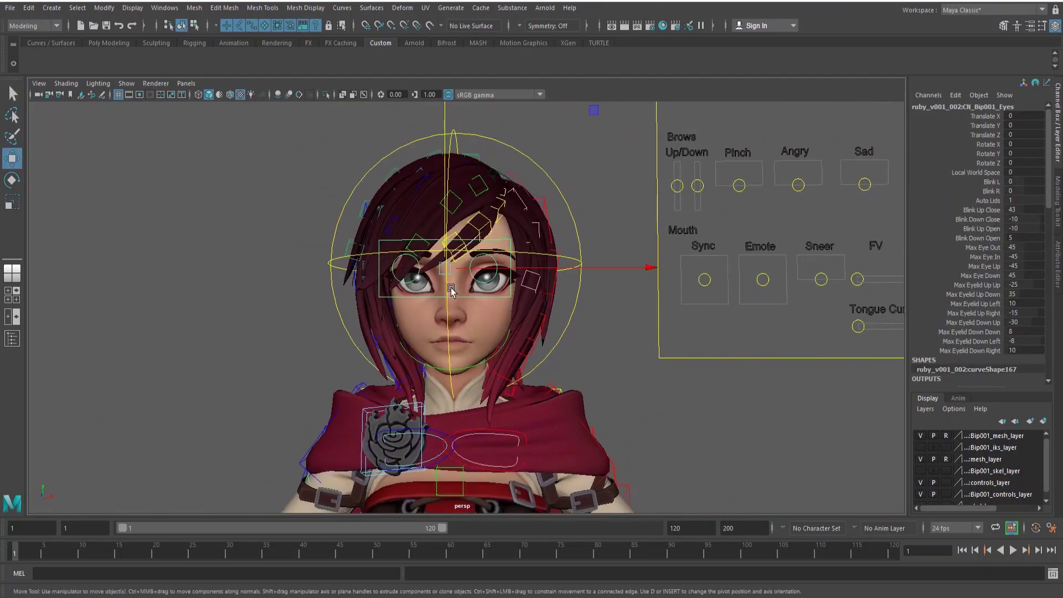
{"action": "key", "text": "alt+1"}
{"action": "left_click_drag", "start_coordinate": [444, 274], "coordinate": [430, 298]}
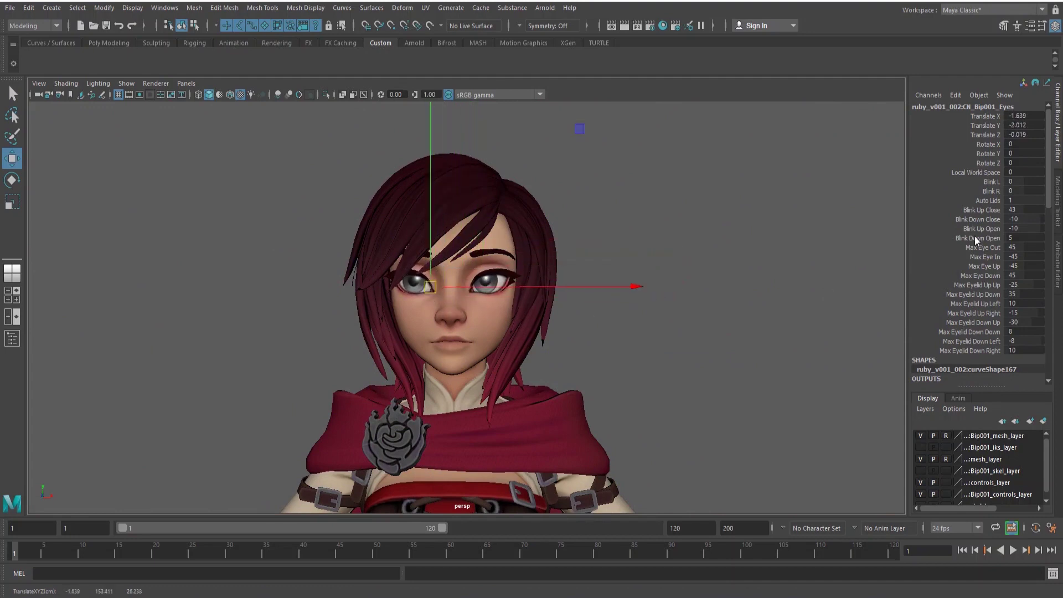
Try adjusting Blink L and Blink R together on the eyes control, then undo the change.
{"action": "left_click_drag", "start_coordinate": [995, 192], "coordinate": [991, 182]}
{"action": "mouse_move", "coordinate": [576, 257]}
{"action": "middle_mouse_down"}
{"action": "mouse_move", "coordinate": [635, 248]}
{"action": "mouse_move", "coordinate": [564, 243]}
{"action": "middle_mouse_up"}
{"action": "key", "text": "ctrl+z"}
{"action": "key", "text": "ctrl+z"}
{"action": "key", "text": "ctrl+z"}
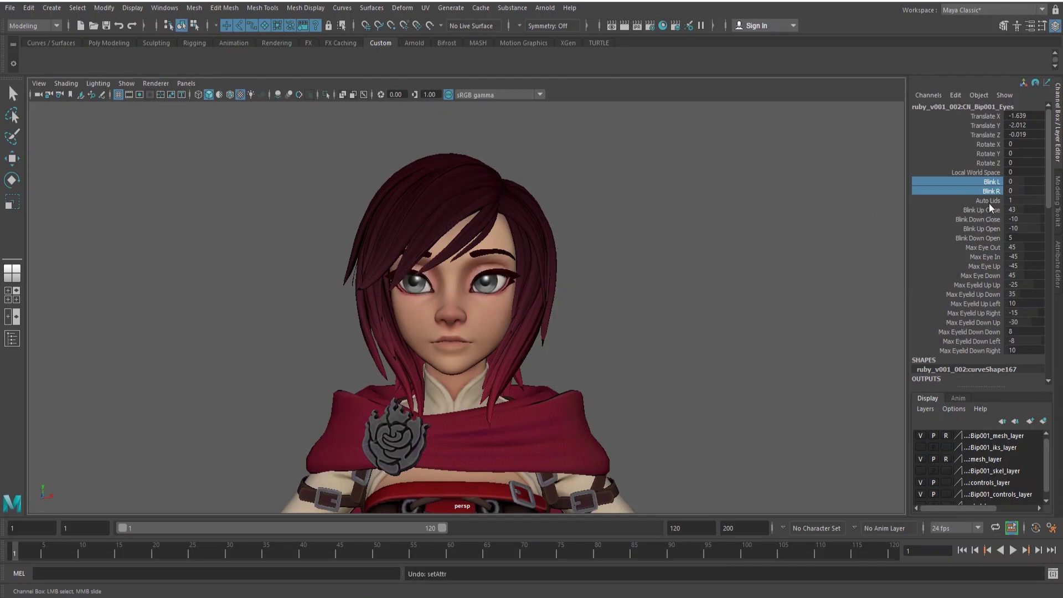
Keep Auto Lids at 1 and move the eyes control to about 3.5 in X and -1.9 in Y.
{"action": "left_click", "coordinate": [990, 202]}
{"action": "middle_click_drag", "start_coordinate": [656, 298], "coordinate": [622, 301]}
{"action": "key", "text": "alt+1"}
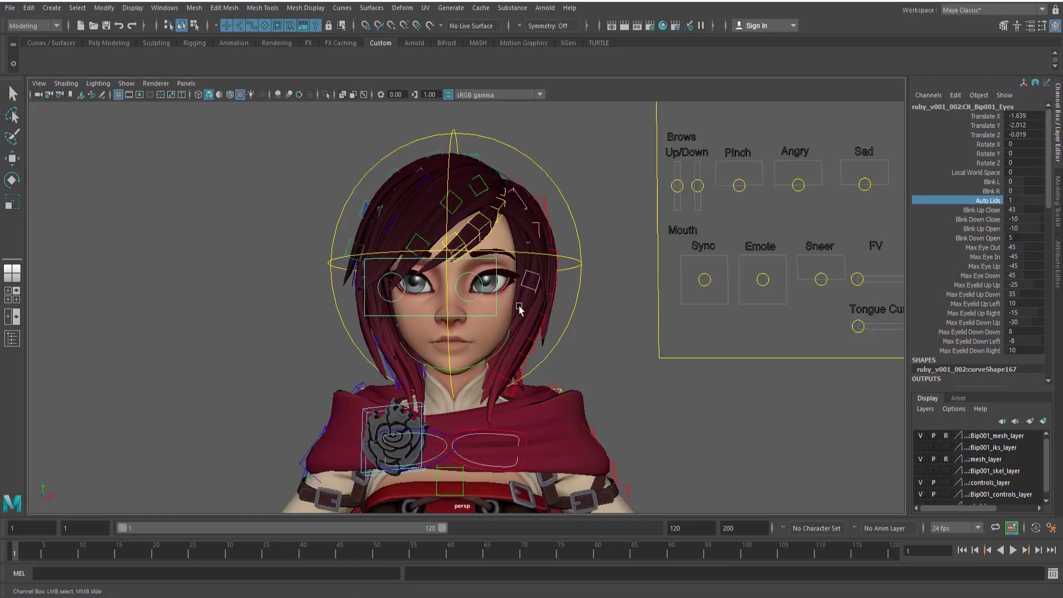
{"action": "key", "text": "q"}
{"action": "key", "text": "alt+1"}
{"action": "key", "text": "w"}
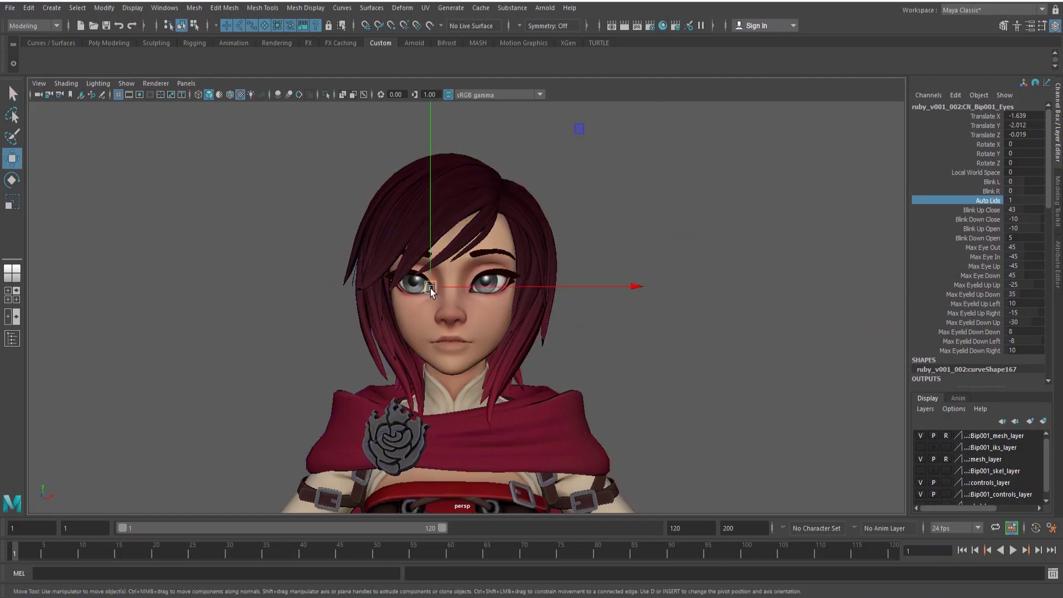
{"action": "left_click_drag", "start_coordinate": [431, 290], "coordinate": [476, 287]}
Set Auto Lids to 0 and move the eyes control to about 0 in X and -0.4 in Y.
{"action": "left_click", "coordinate": [977, 202]}
{"action": "middle_click_drag", "start_coordinate": [659, 256], "coordinate": [262, 299]}
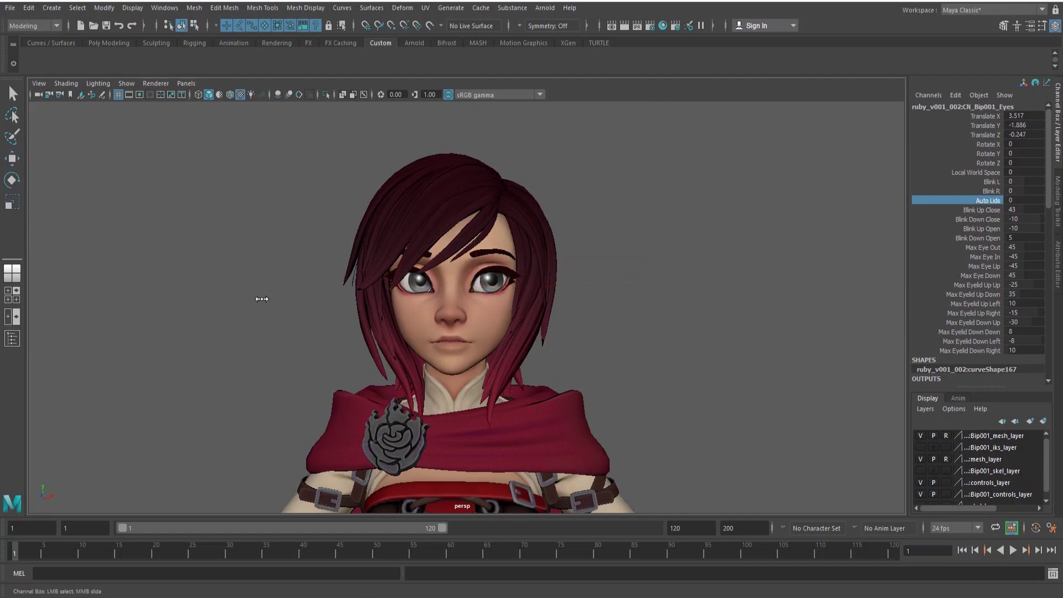
{"action": "key", "text": "alt+1"}
{"action": "key", "text": "w"}
{"action": "left_click_drag", "start_coordinate": [475, 285], "coordinate": [445, 273]}
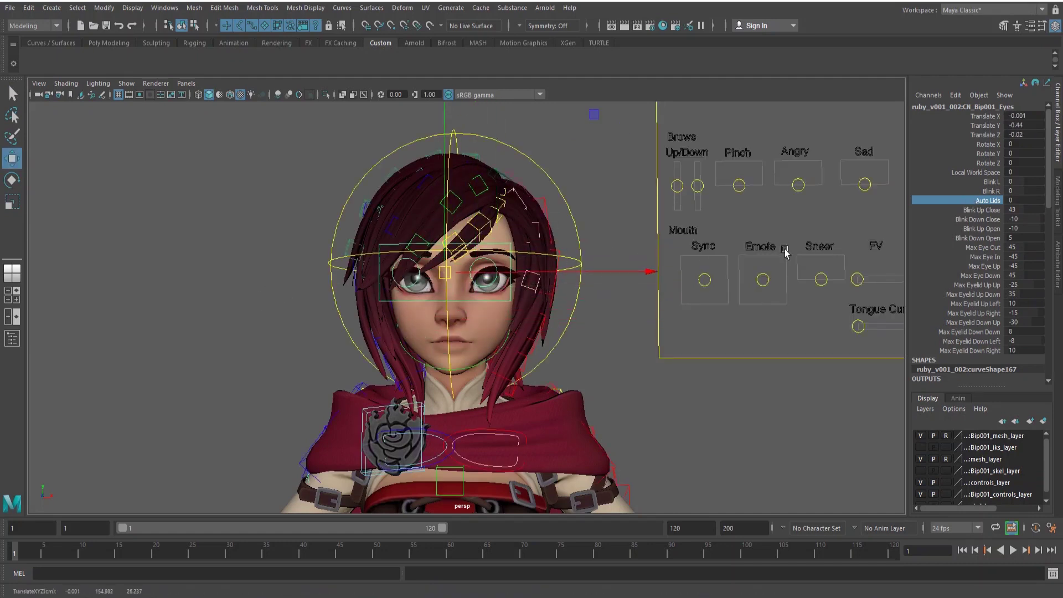
Set Auto Lids to 1 and move the eyes control to about -0.5 in X and -4.8 in Y.
{"action": "left_click", "coordinate": [986, 202]}
{"action": "middle_click_drag", "start_coordinate": [608, 259], "coordinate": [925, 258]}
{"action": "key", "text": "alt+1"}
{"action": "key", "text": "w"}
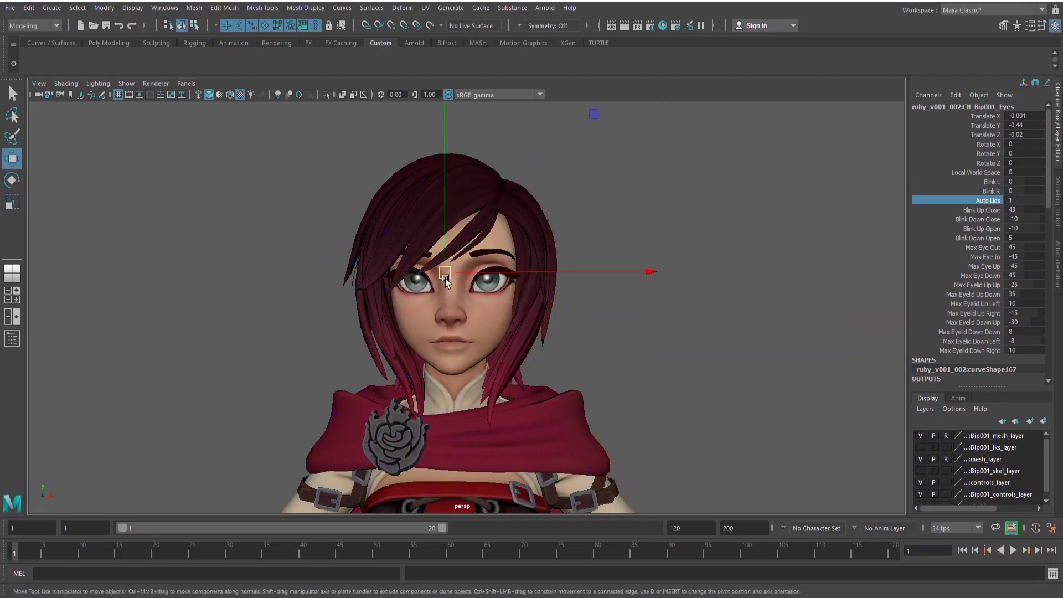
{"action": "left_click_drag", "start_coordinate": [442, 278], "coordinate": [458, 299]}
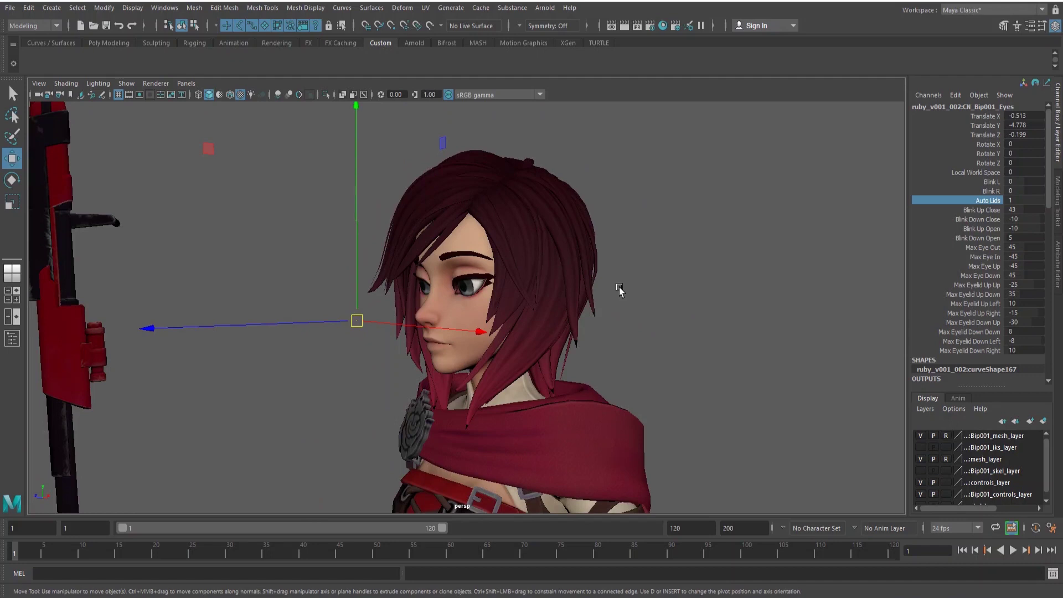
Examine the full character and scythe with the rig controls both hidden and shown.
{"action": "key", "text": "q"}
{"action": "right_click_drag", "start_coordinate": [631, 285], "coordinate": [536, 331], "text": "alt"}
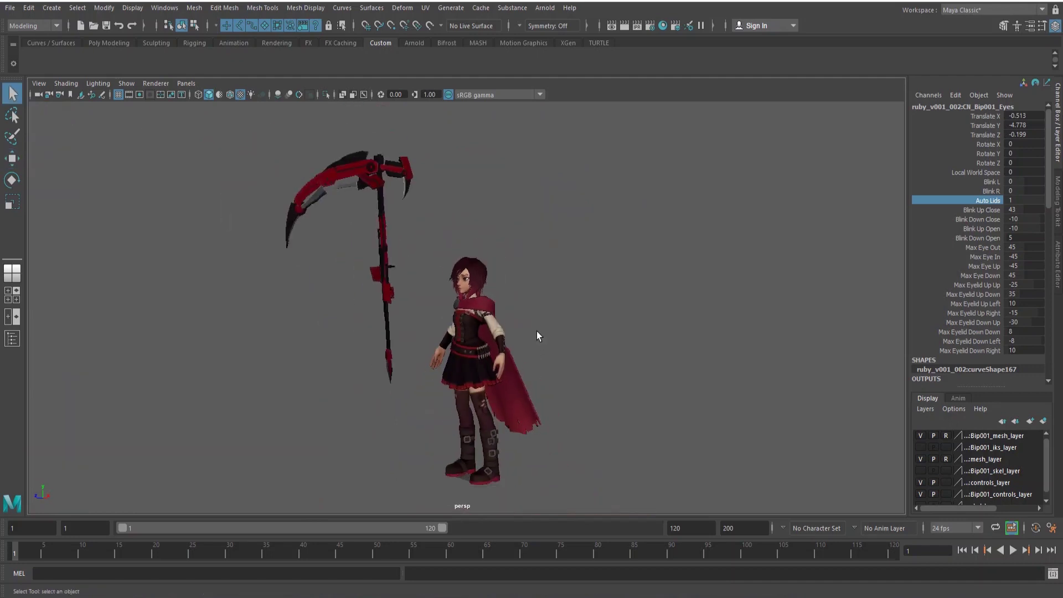
{"action": "middle_click_drag", "start_coordinate": [526, 330], "coordinate": [511, 303], "text": "alt"}
{"action": "right_click_drag", "start_coordinate": [511, 303], "coordinate": [519, 299], "text": "alt"}
{"action": "key", "text": "alt+1"}
{"action": "left_click_drag", "start_coordinate": [518, 300], "coordinate": [544, 304], "text": "alt"}
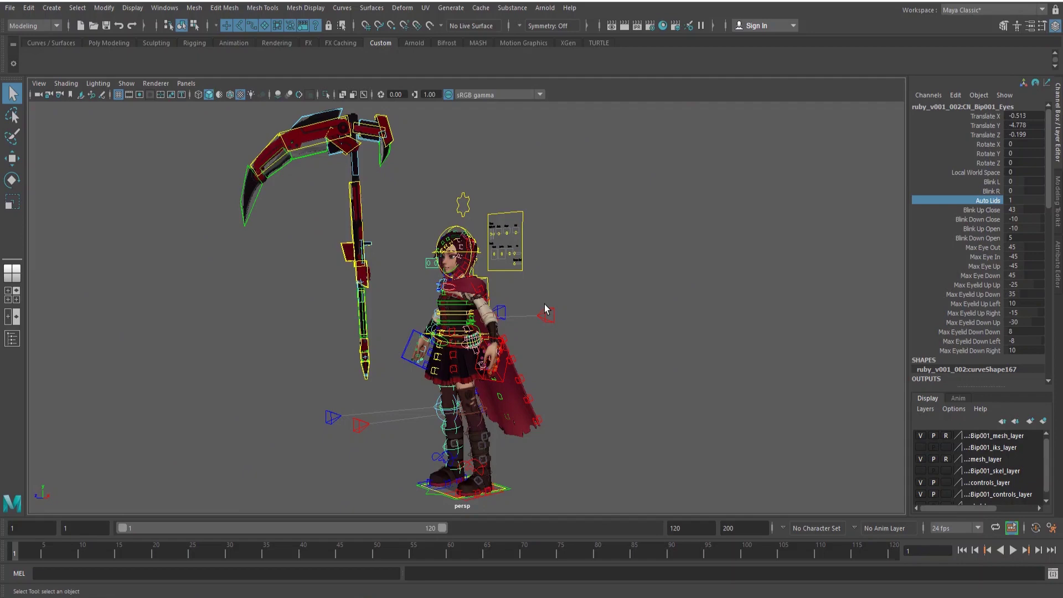
{"action": "scroll", "coordinate": [581, 298], "scroll_direction": "up", "scroll_amount": 4}
{"action": "scroll", "coordinate": [570, 310], "scroll_direction": "down", "scroll_amount": 4}
{"action": "key", "text": "alt+1"}
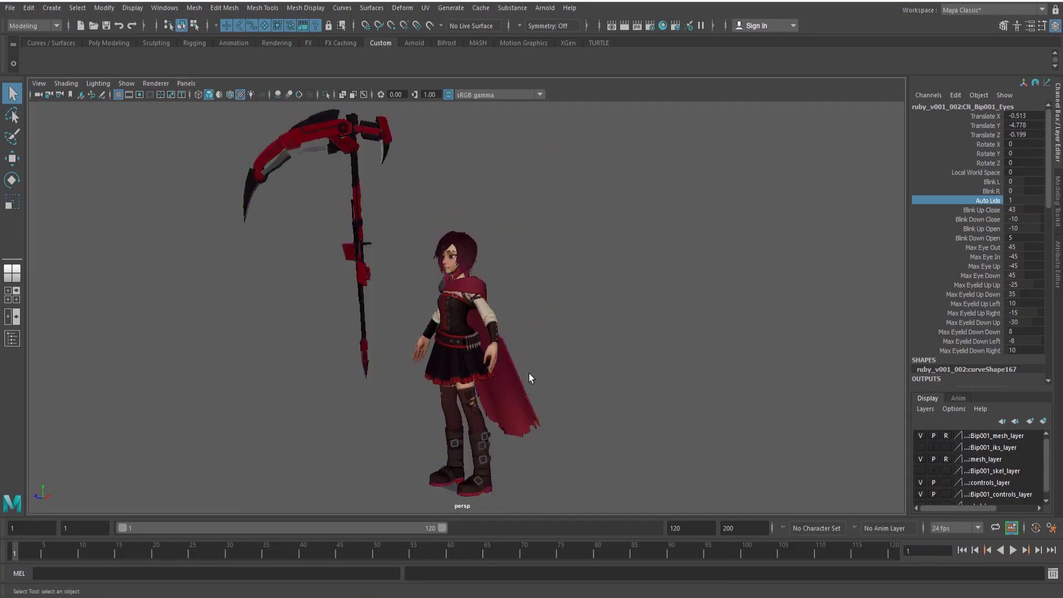
{"action": "mouse_move", "coordinate": [520, 424]}
{"action": "left_mouse_down", "text": "alt"}
{"action": "mouse_move", "coordinate": [520, 410]}
{"action": "mouse_move", "coordinate": [529, 414]}
{"action": "left_mouse_up", "text": "alt"}
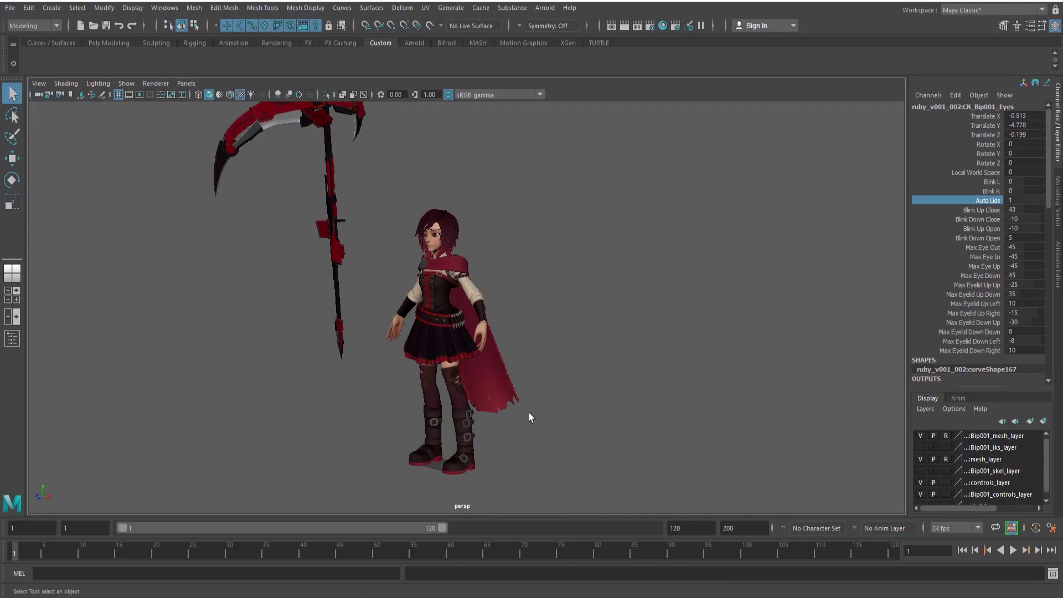
{"action": "key", "text": "alt+1"}
{"action": "right_click_drag", "start_coordinate": [529, 413], "coordinate": [521, 330], "text": "alt"}
{"action": "middle_click_drag", "start_coordinate": [520, 330], "coordinate": [551, 354], "text": "alt"}
{"action": "right_click_drag", "start_coordinate": [552, 354], "coordinate": [559, 340], "text": "alt"}
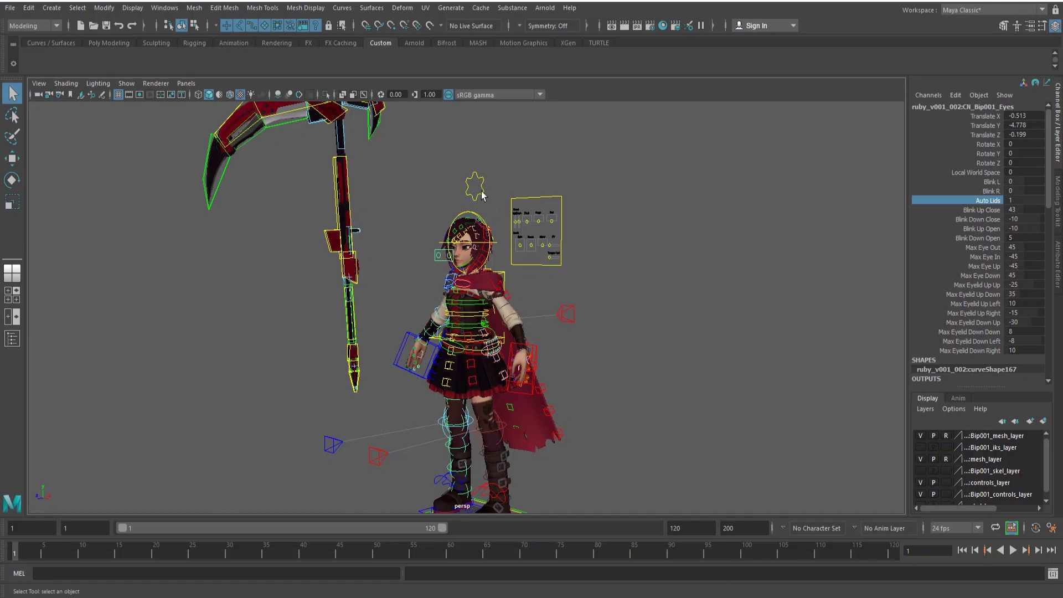
Clear the selection and hide the rig controls, framing the character beside the scythe.
{"action": "scroll", "coordinate": [596, 273], "scroll_direction": "down", "scroll_amount": 2}
{"action": "left_click", "coordinate": [612, 262]}
{"action": "scroll", "coordinate": [603, 267], "scroll_direction": "up", "scroll_amount": 4}
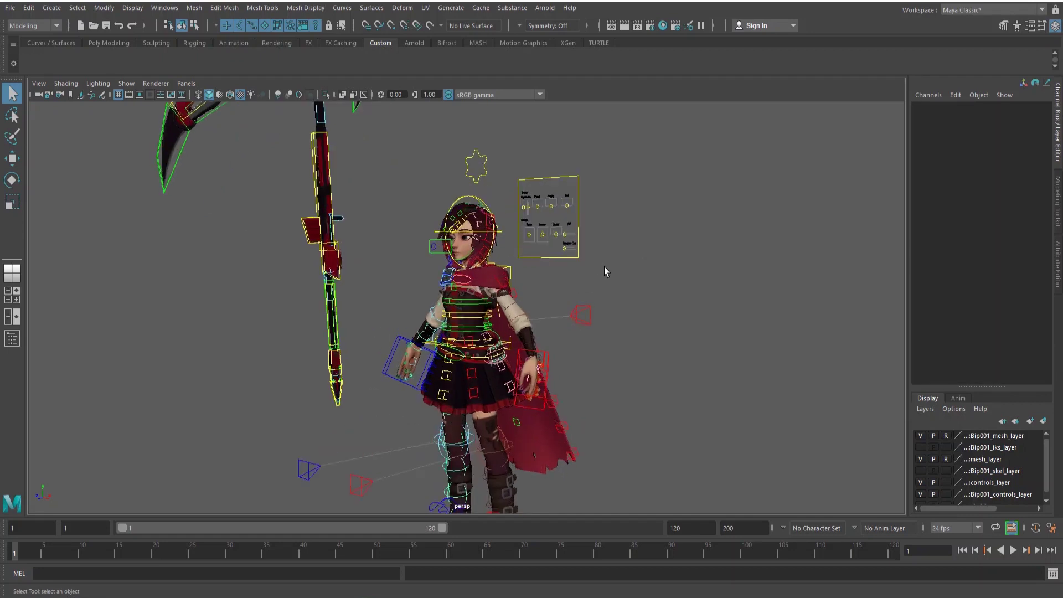
{"action": "key", "text": "alt+1"}
{"action": "scroll", "coordinate": [591, 259], "scroll_direction": "down", "scroll_amount": 5}
{"action": "scroll", "coordinate": [553, 266], "scroll_direction": "up", "scroll_amount": 3}
{"action": "middle_click_drag", "start_coordinate": [511, 278], "coordinate": [492, 300], "text": "alt"}
{"action": "left_click_drag", "start_coordinate": [492, 300], "coordinate": [543, 315], "text": "alt"}
{"action": "middle_click_drag", "start_coordinate": [542, 321], "coordinate": [580, 319], "text": "alt"}
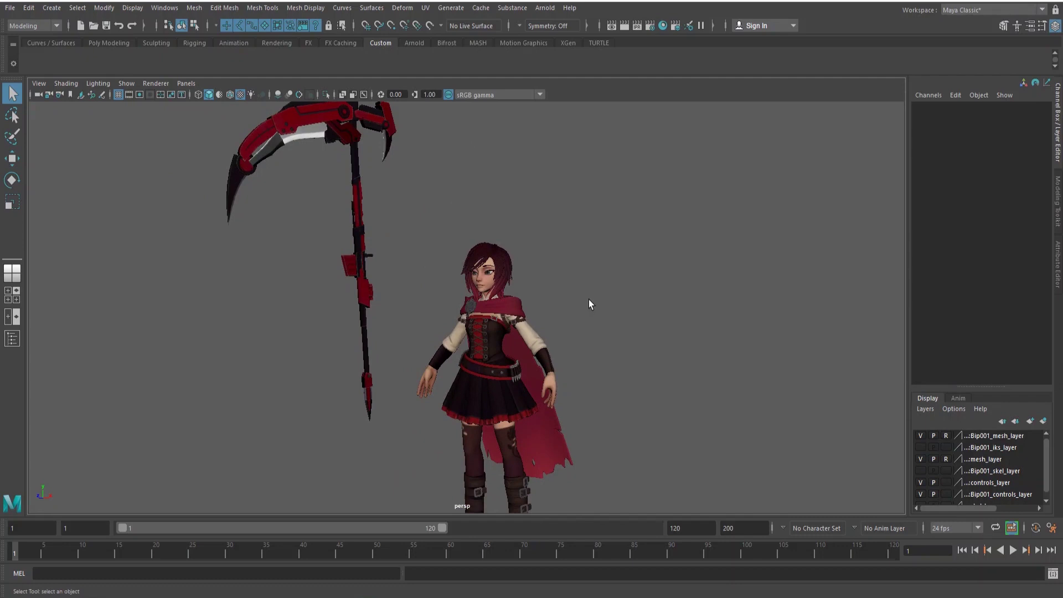